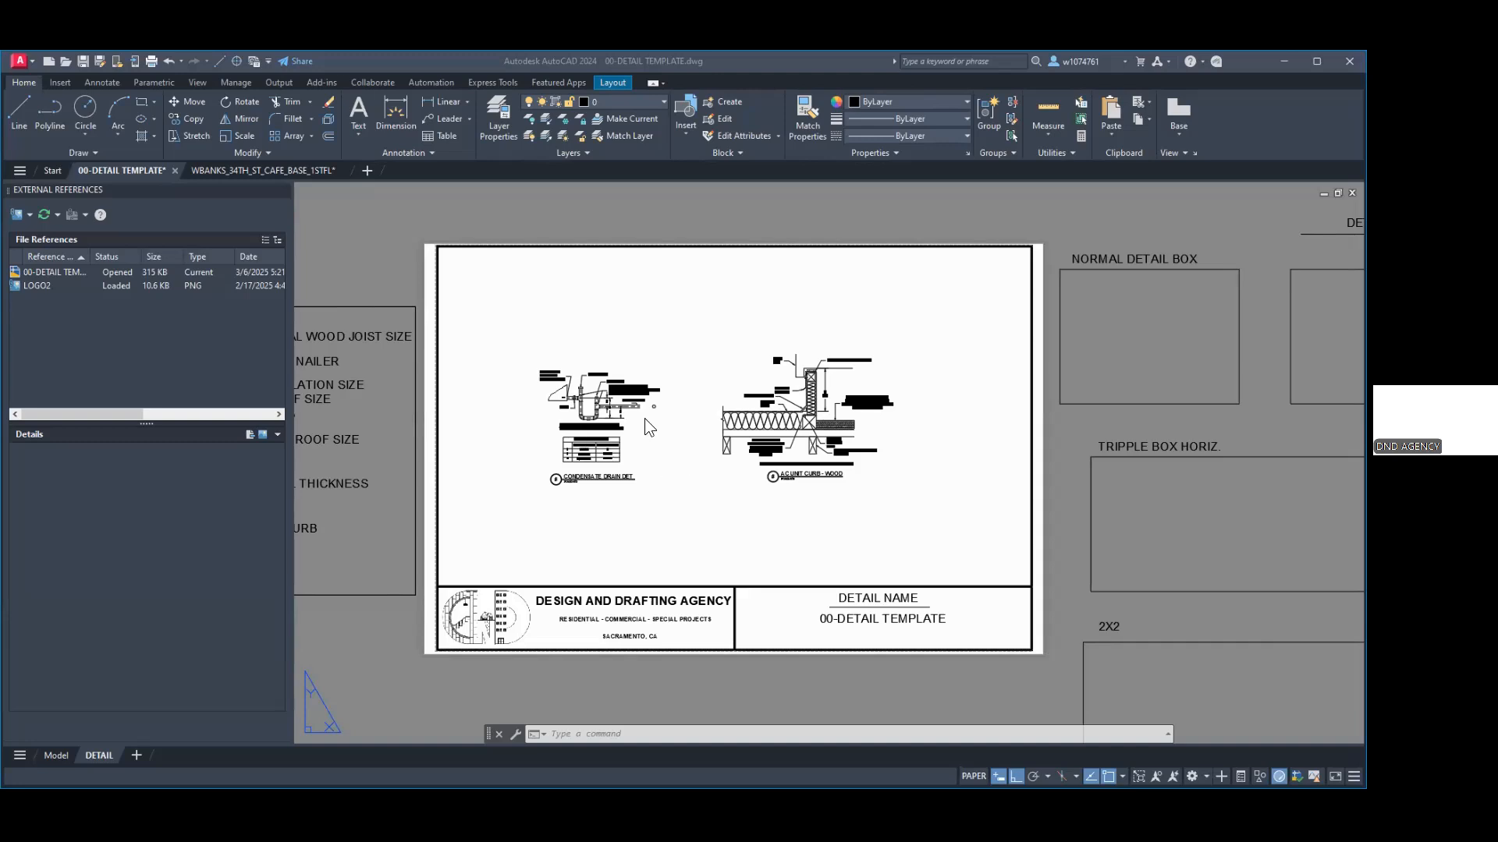
Step: Examine the condensate drain and AC unit curb details on the sheet and the detail tools and sizing standards legend beside it
click(641, 460)
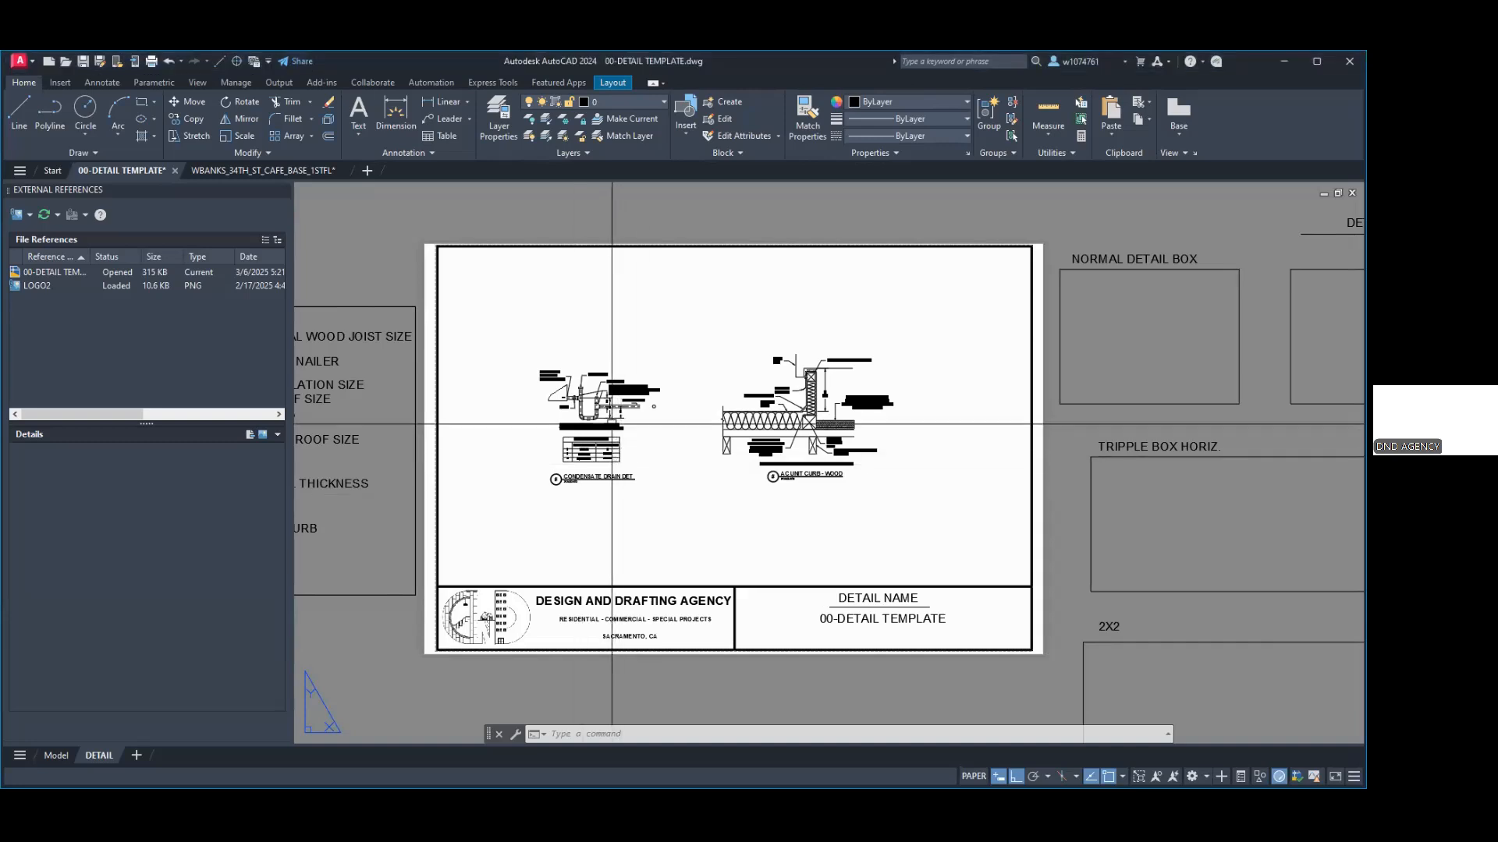
scroll(616, 408, up, 4)
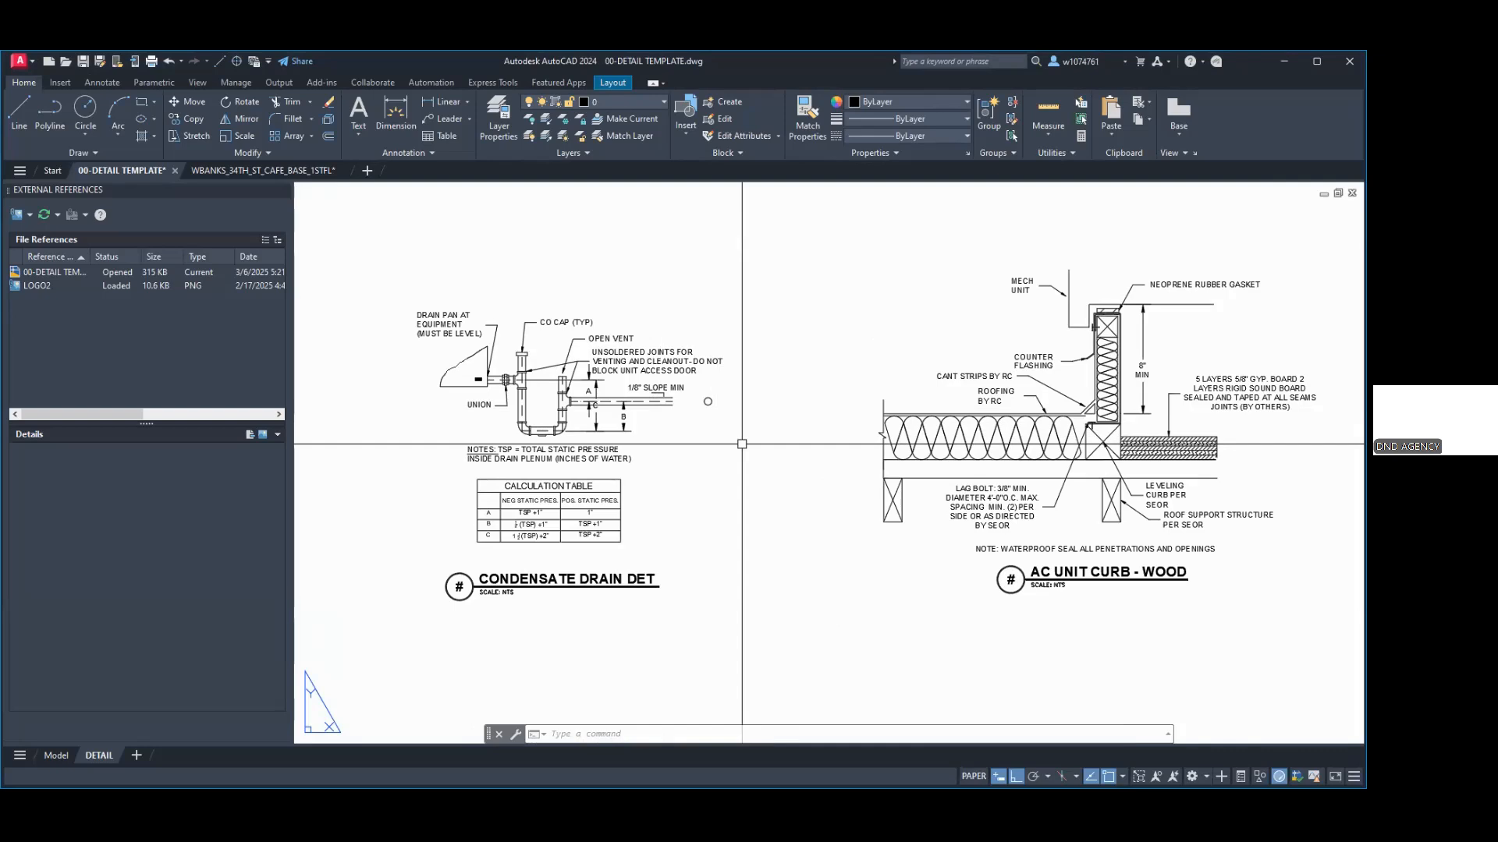
scroll(807, 489, down, 2)
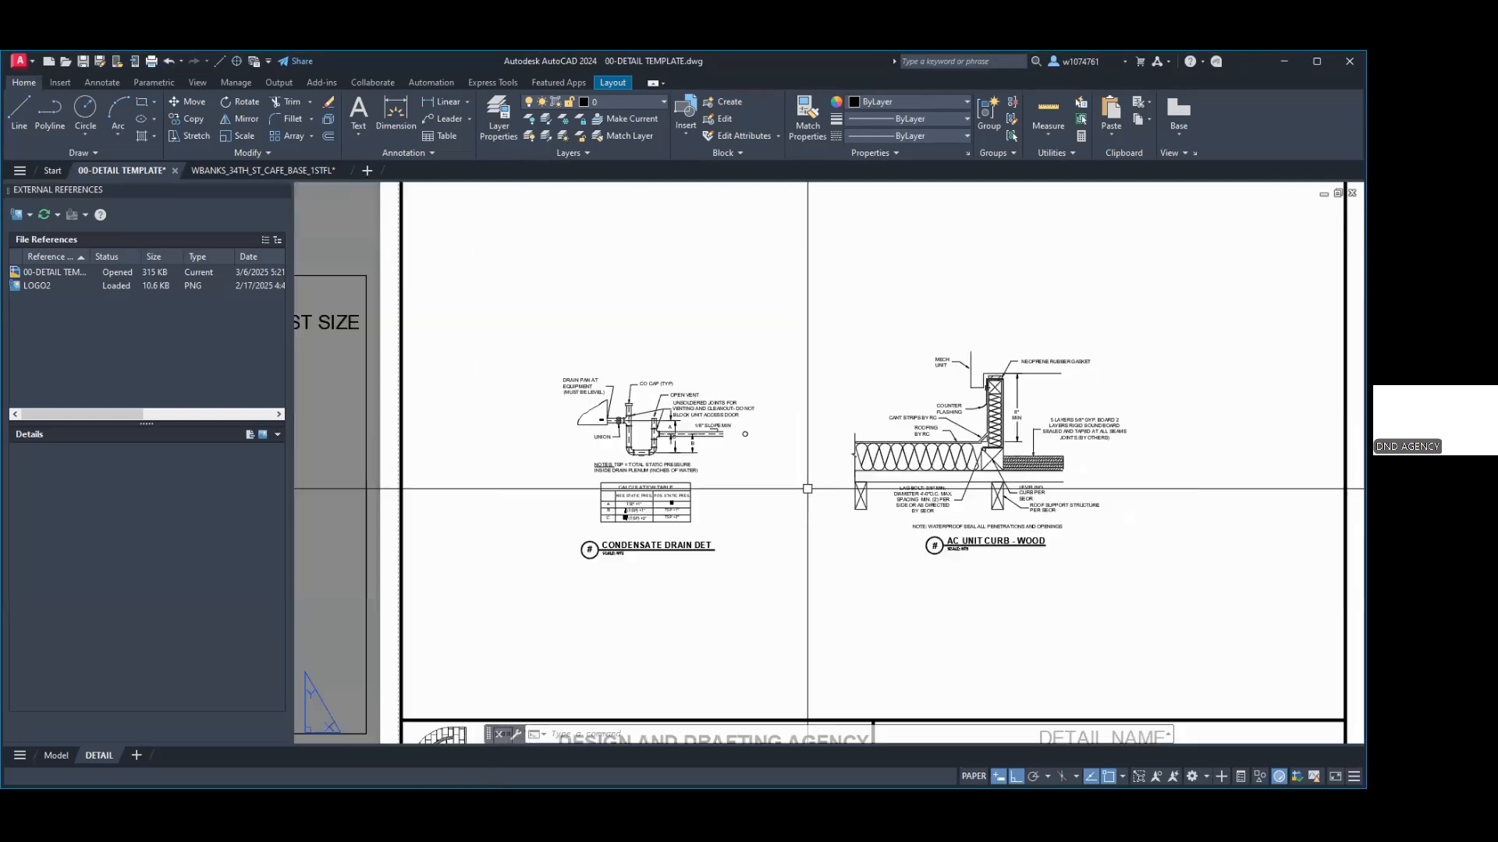
scroll(807, 489, down, 3)
middle_drag(604, 451, 868, 424)
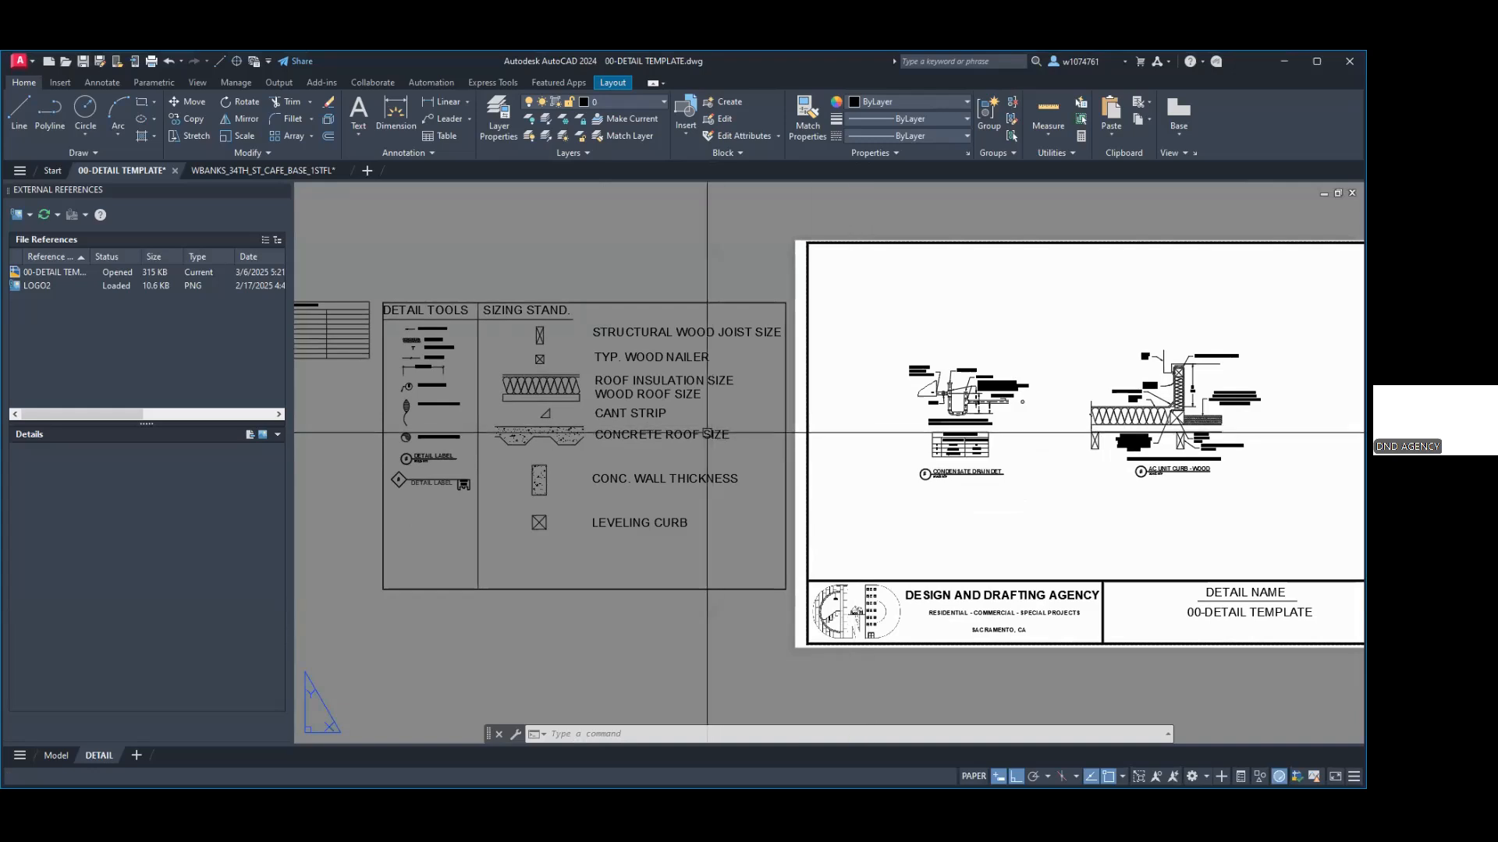
middle_drag(1084, 435, 907, 435)
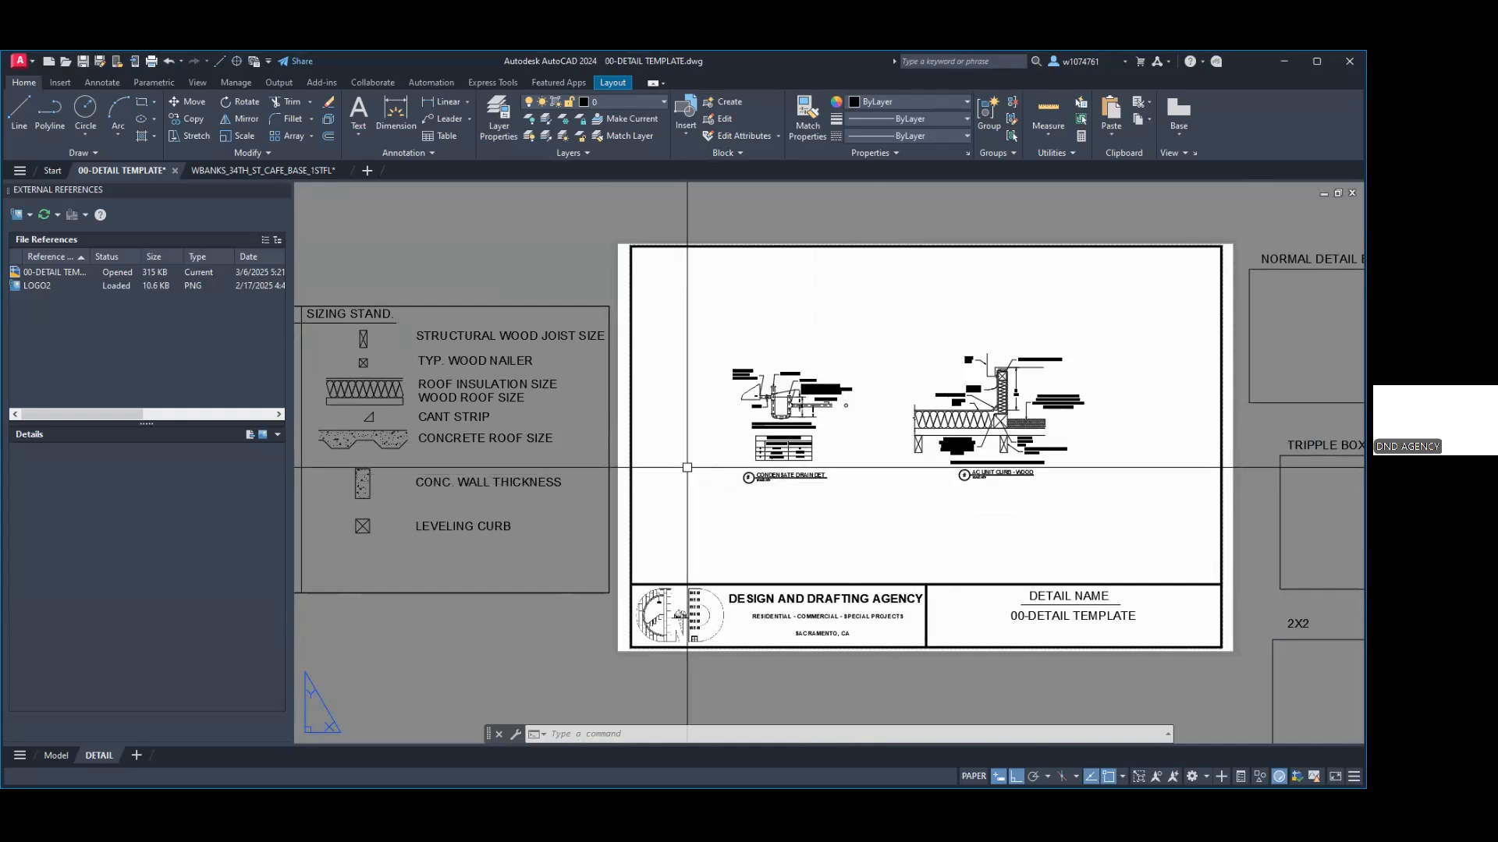
middle_drag(684, 468, 883, 463)
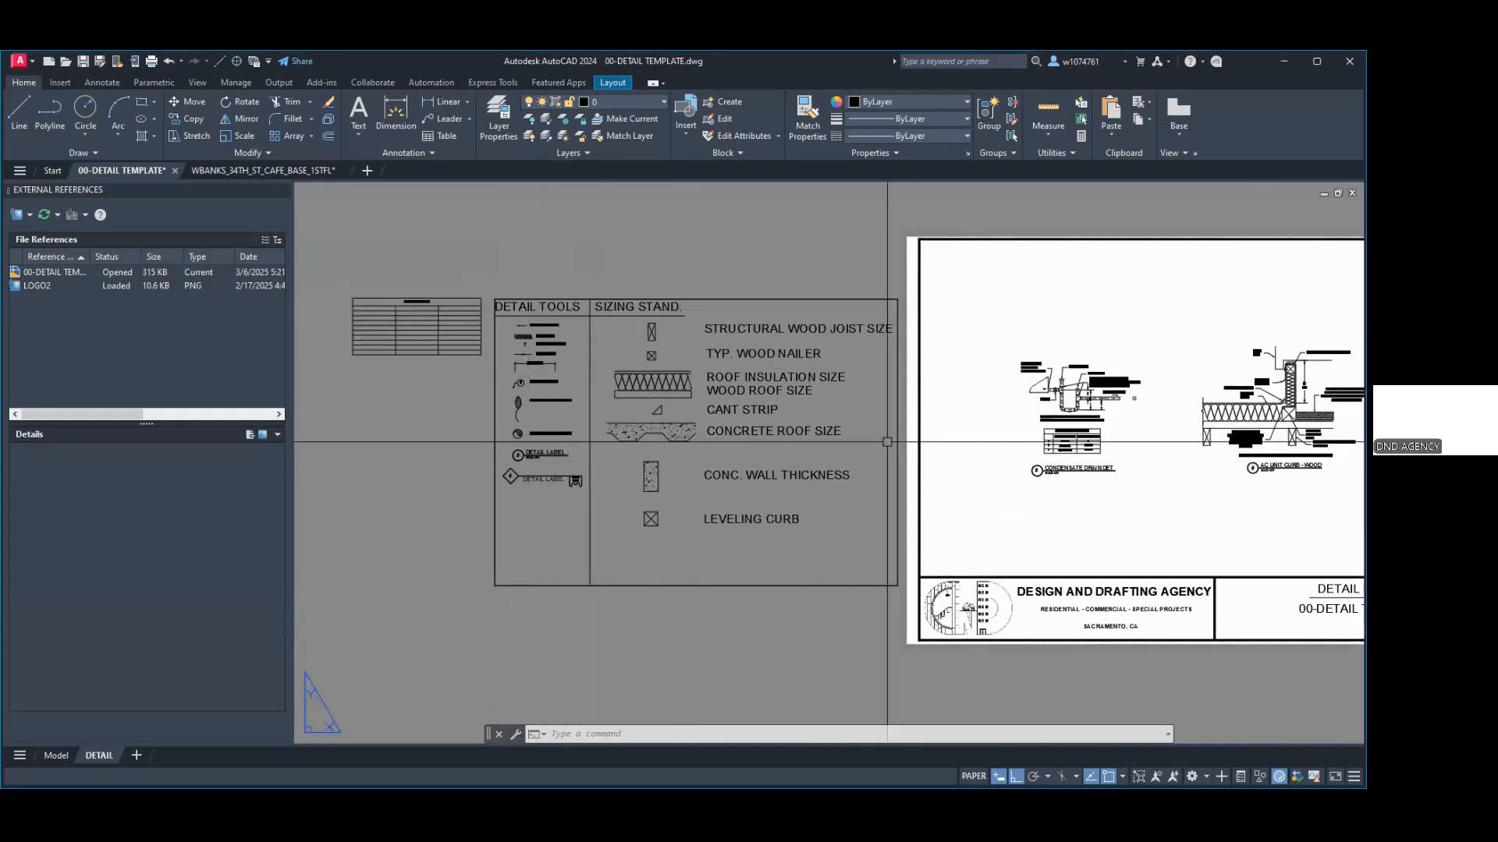
scroll(1152, 396, up, 4)
scroll(1152, 396, up, 2)
middle_drag(1151, 397, 1039, 365)
middle_drag(958, 419, 954, 453)
scroll(542, 396, down, 2)
middle_drag(567, 398, 1308, 343)
scroll(1076, 368, down, 6)
scroll(1174, 373, up, 8)
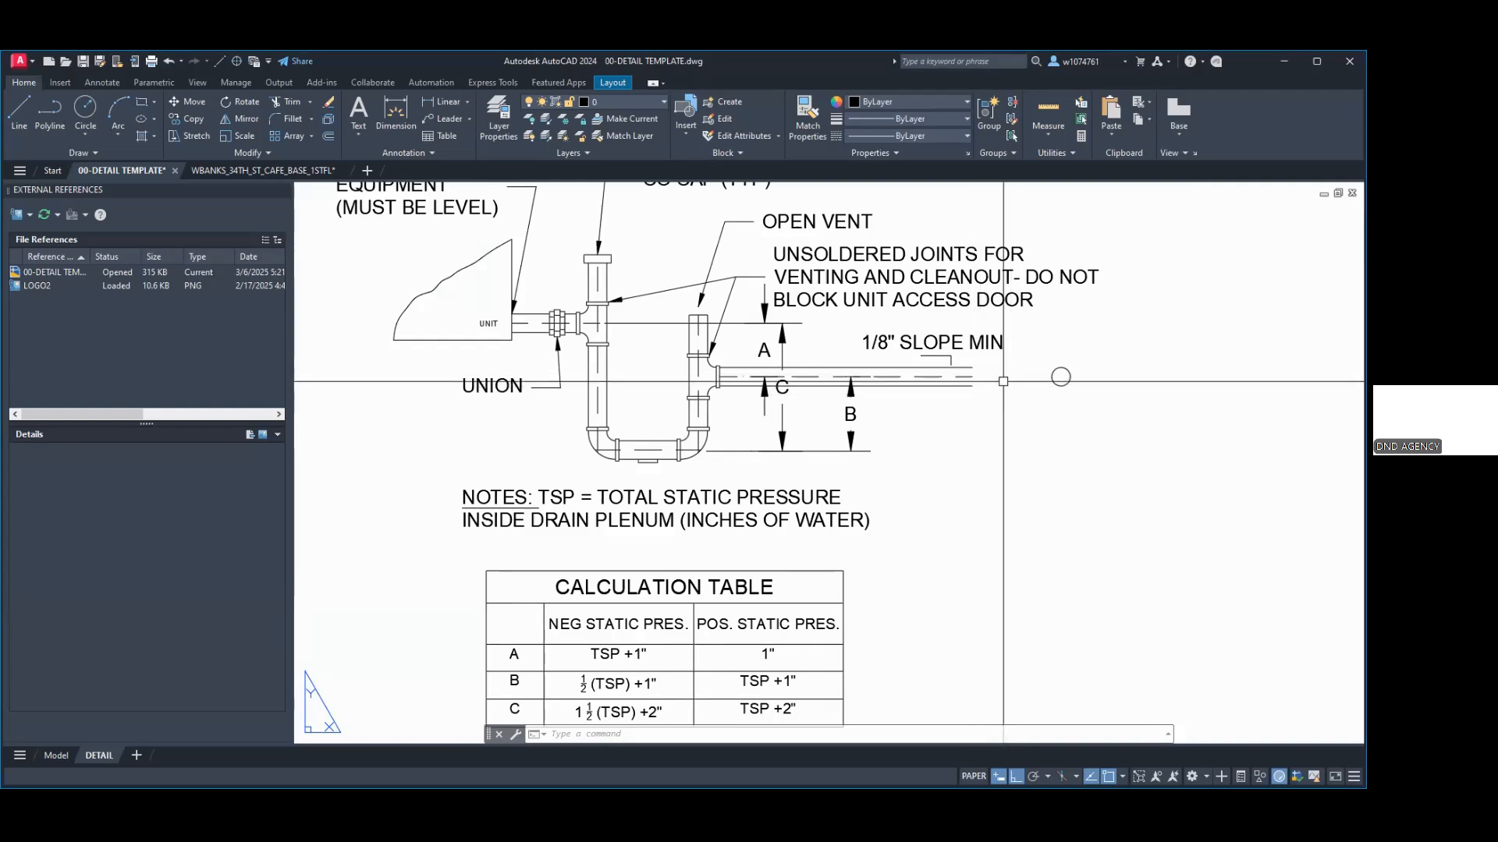
scroll(967, 421, down, 9)
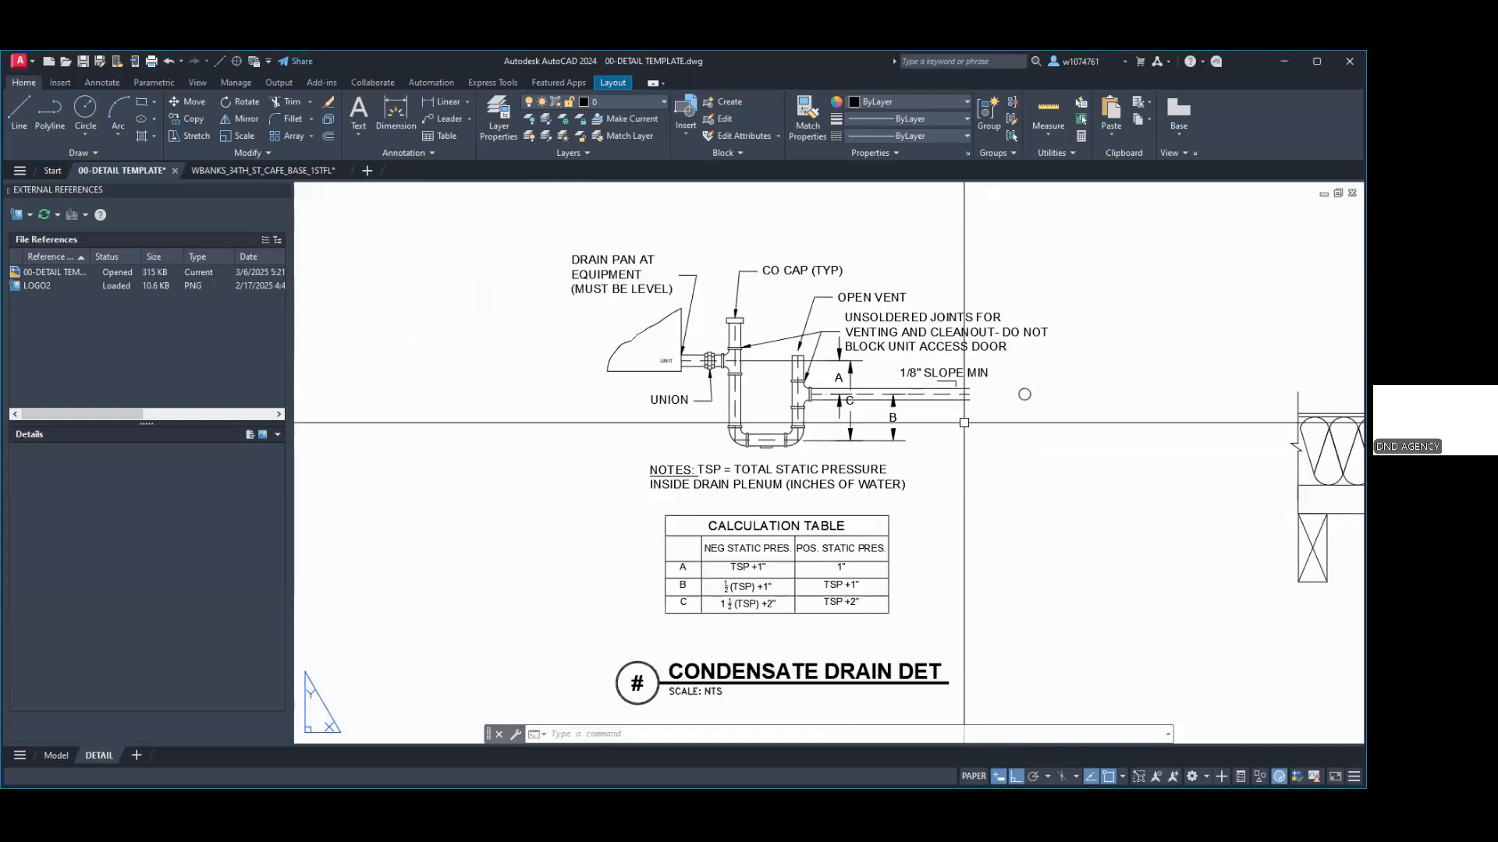
middle_drag(929, 421, 1318, 382)
Step: Bring the elongated pipe marker from the detail tools to the drain pipe's open end and align its ends with the pipe corners, scaling it
scroll(742, 274, up, 10)
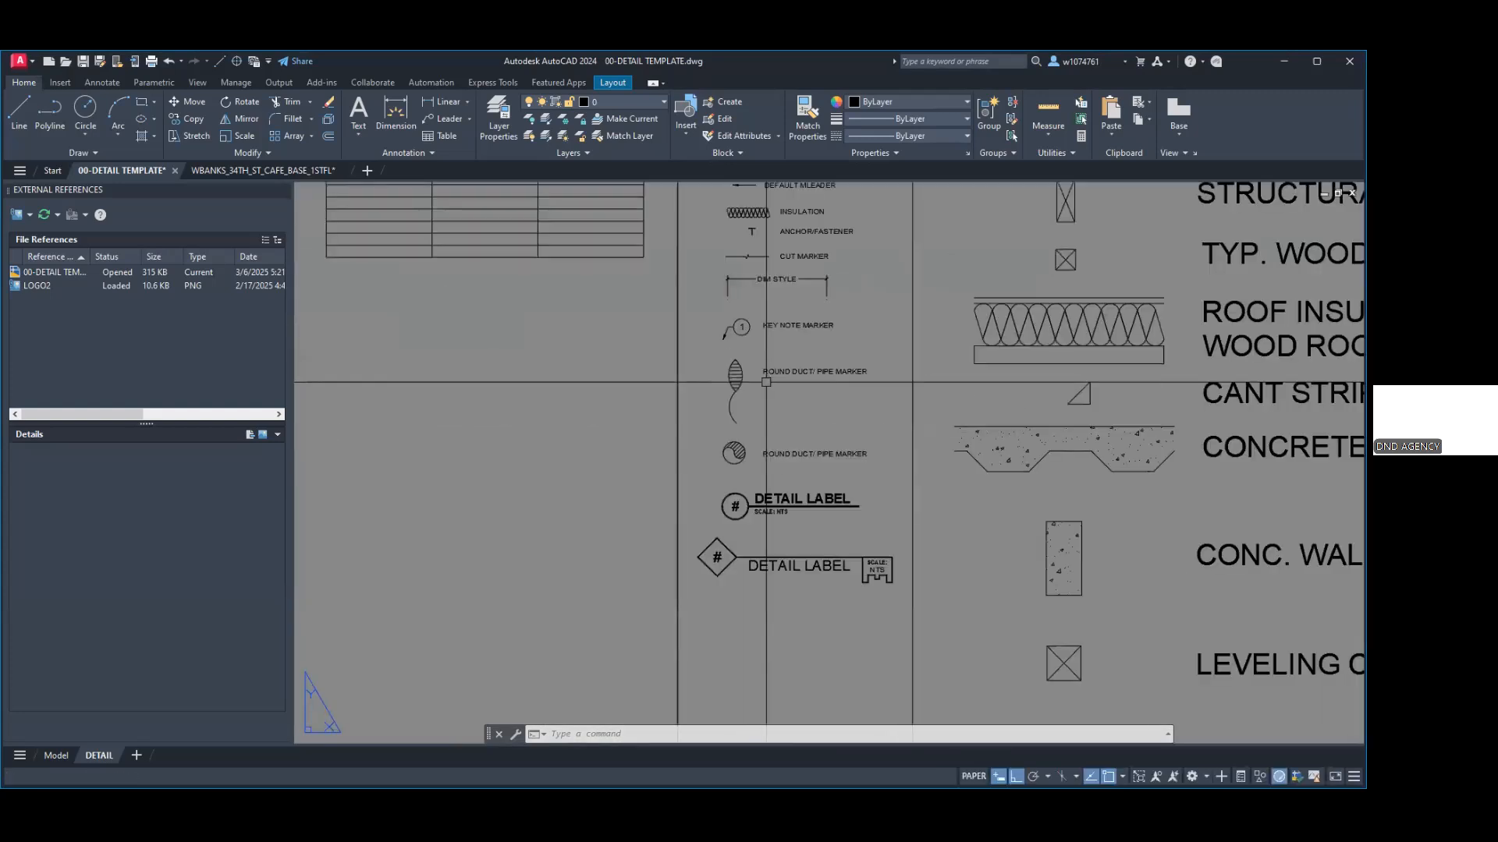
click(742, 358)
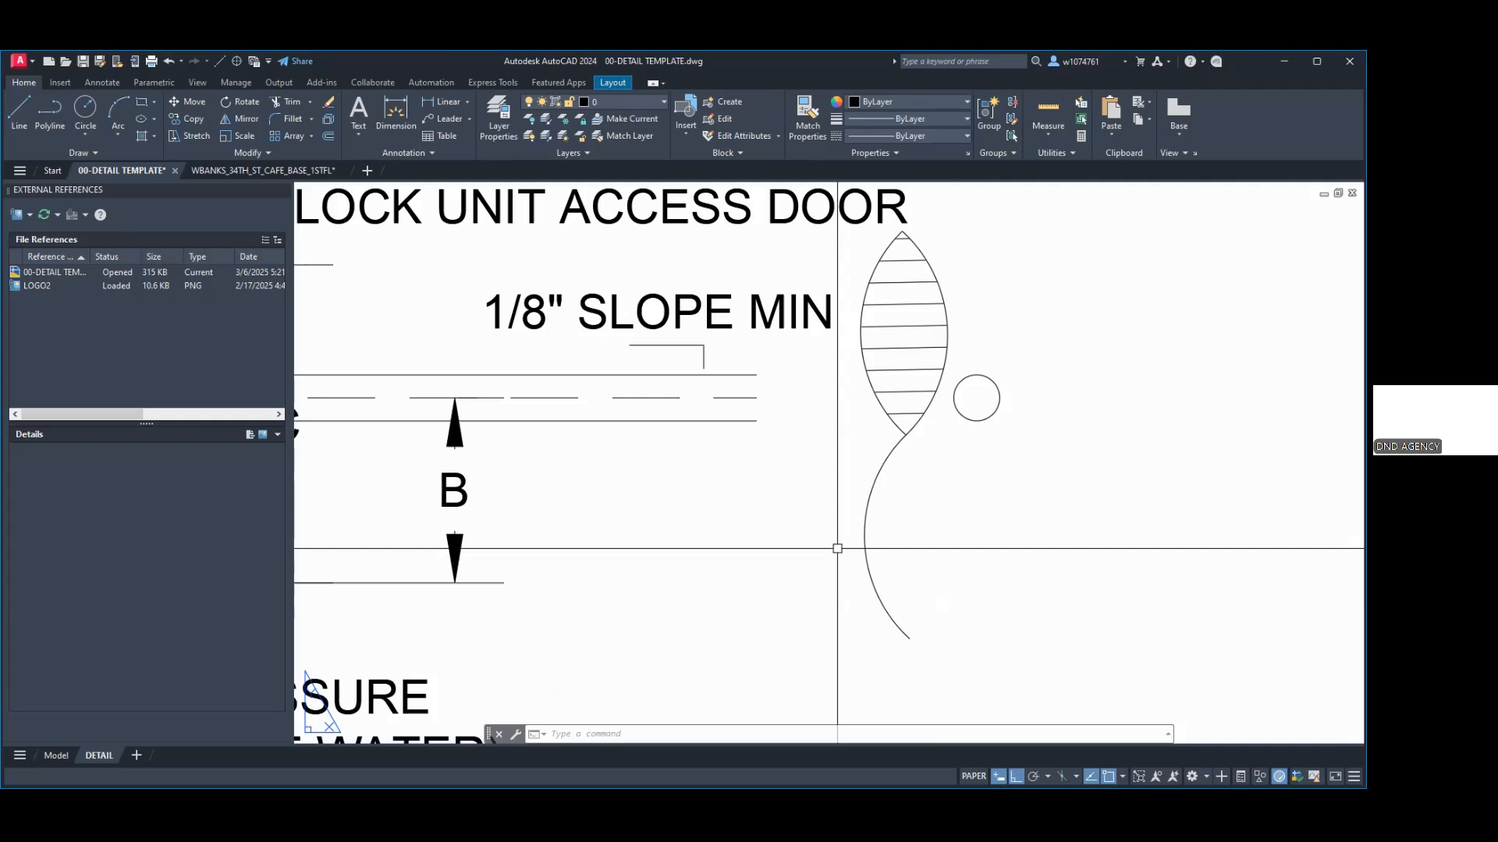
text(al)
key(space)
click(864, 548)
key(space)
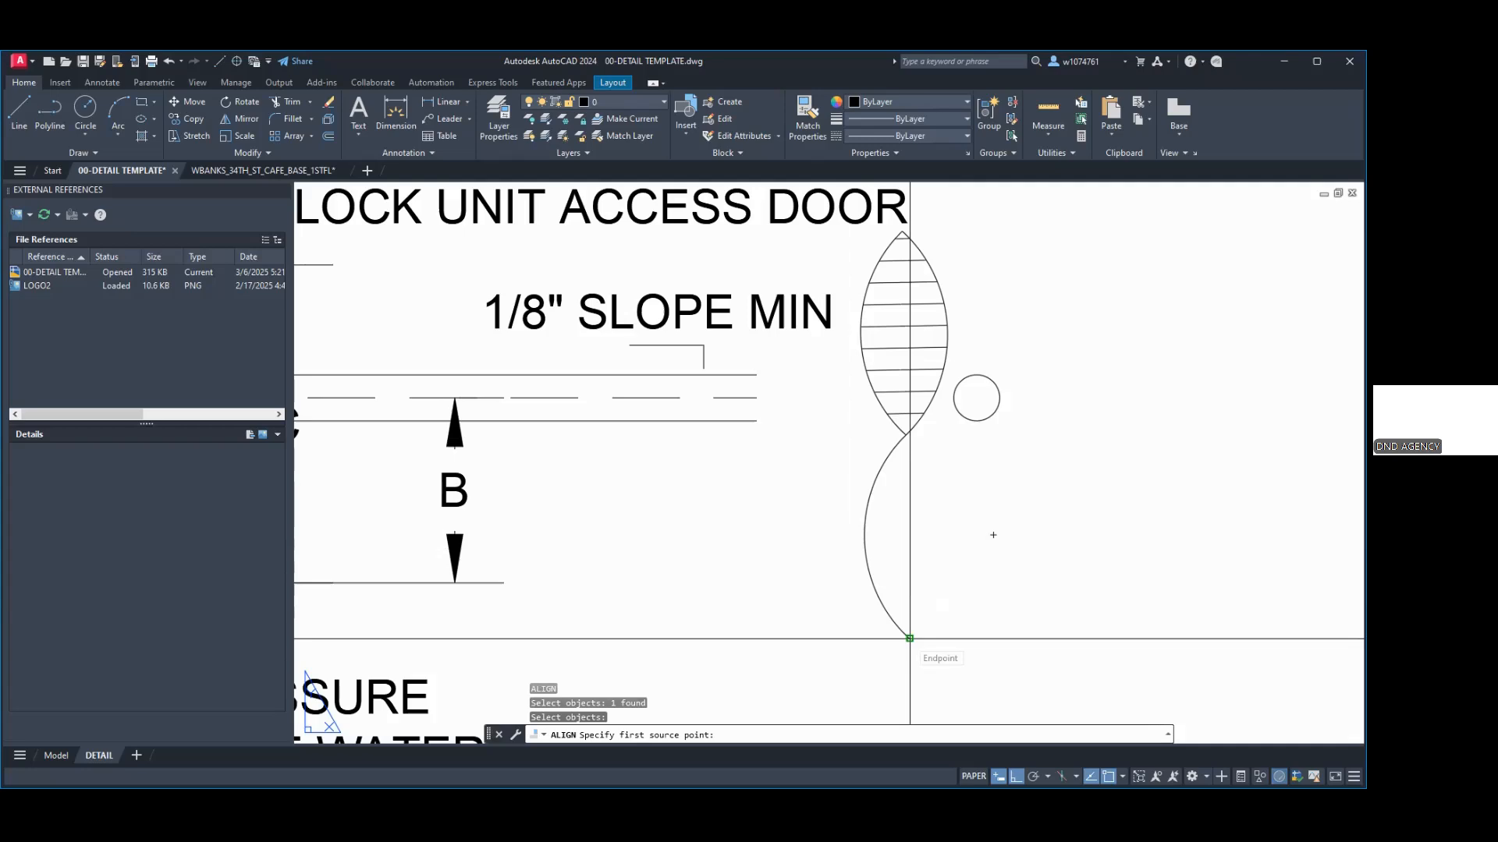
click(910, 638)
click(756, 375)
click(905, 233)
click(758, 421)
key(space)
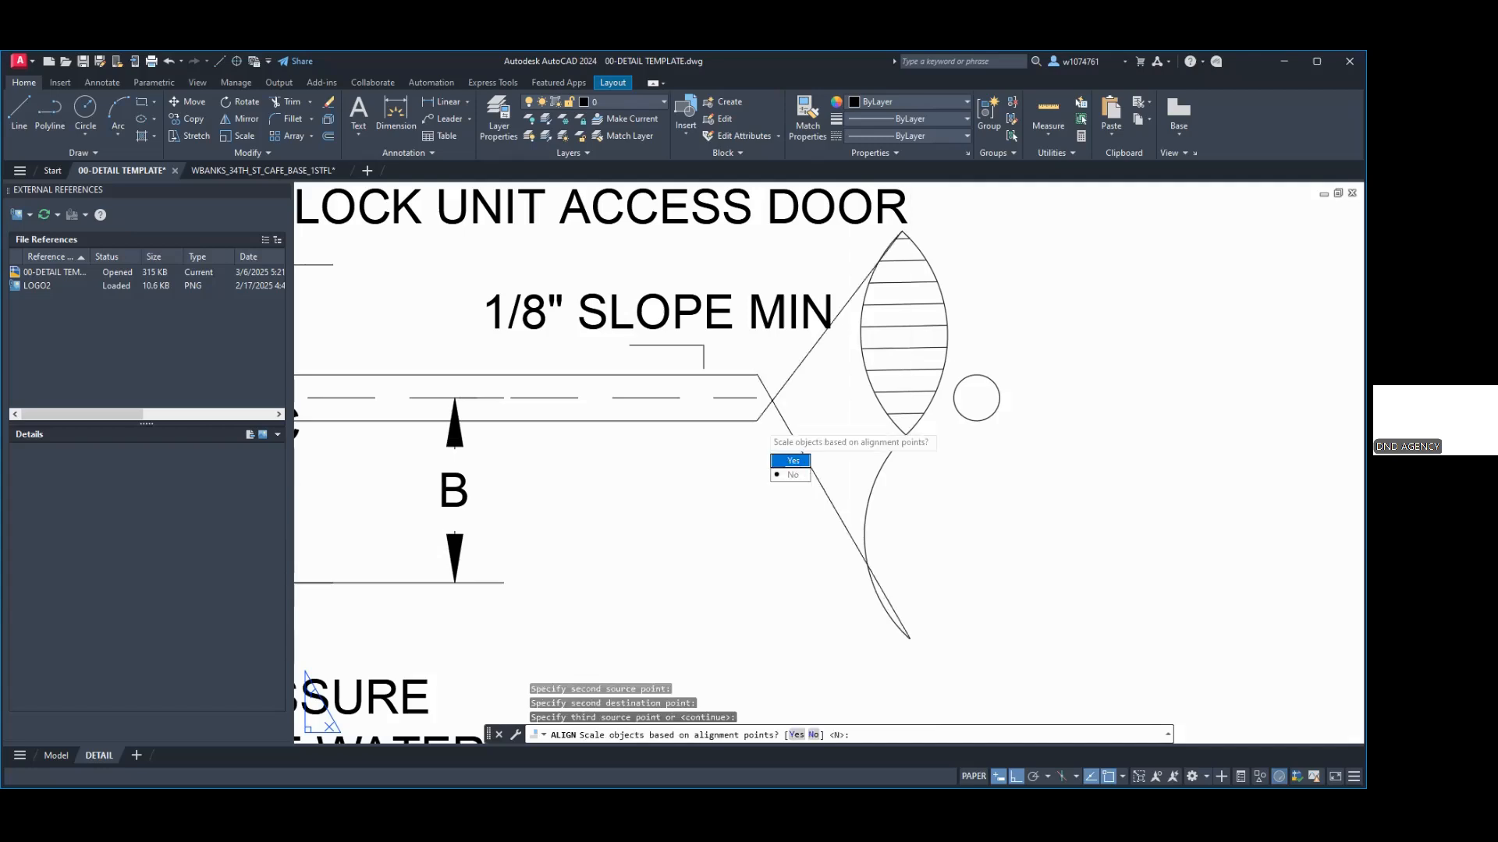
click(791, 461)
scroll(807, 417, up, 6)
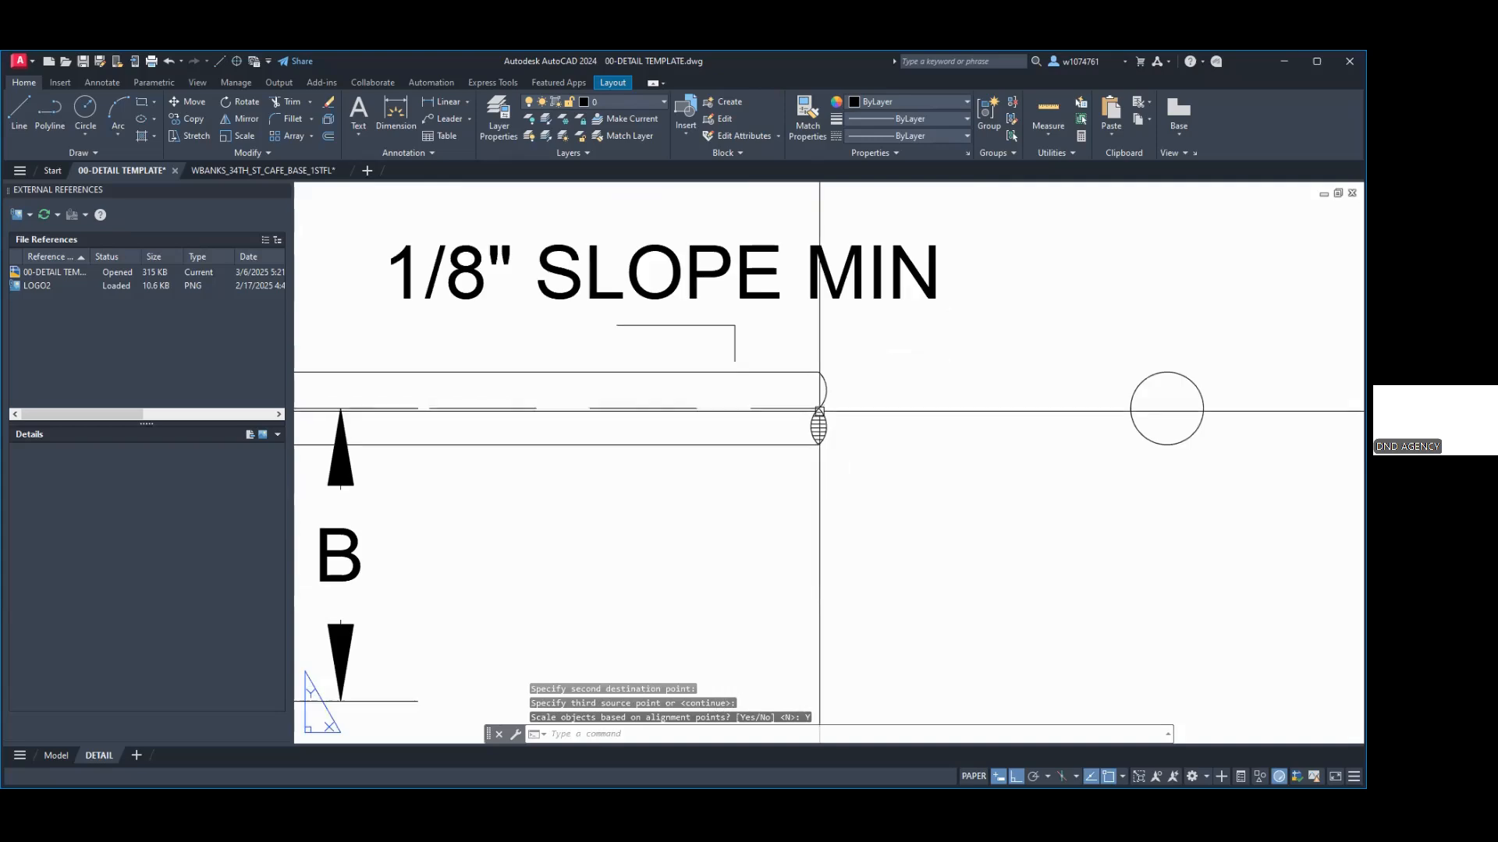
Step: Move the circular round duct/pipe marker from the detail tools to just below the small circle beside the drain pipe
scroll(819, 410, down, 10)
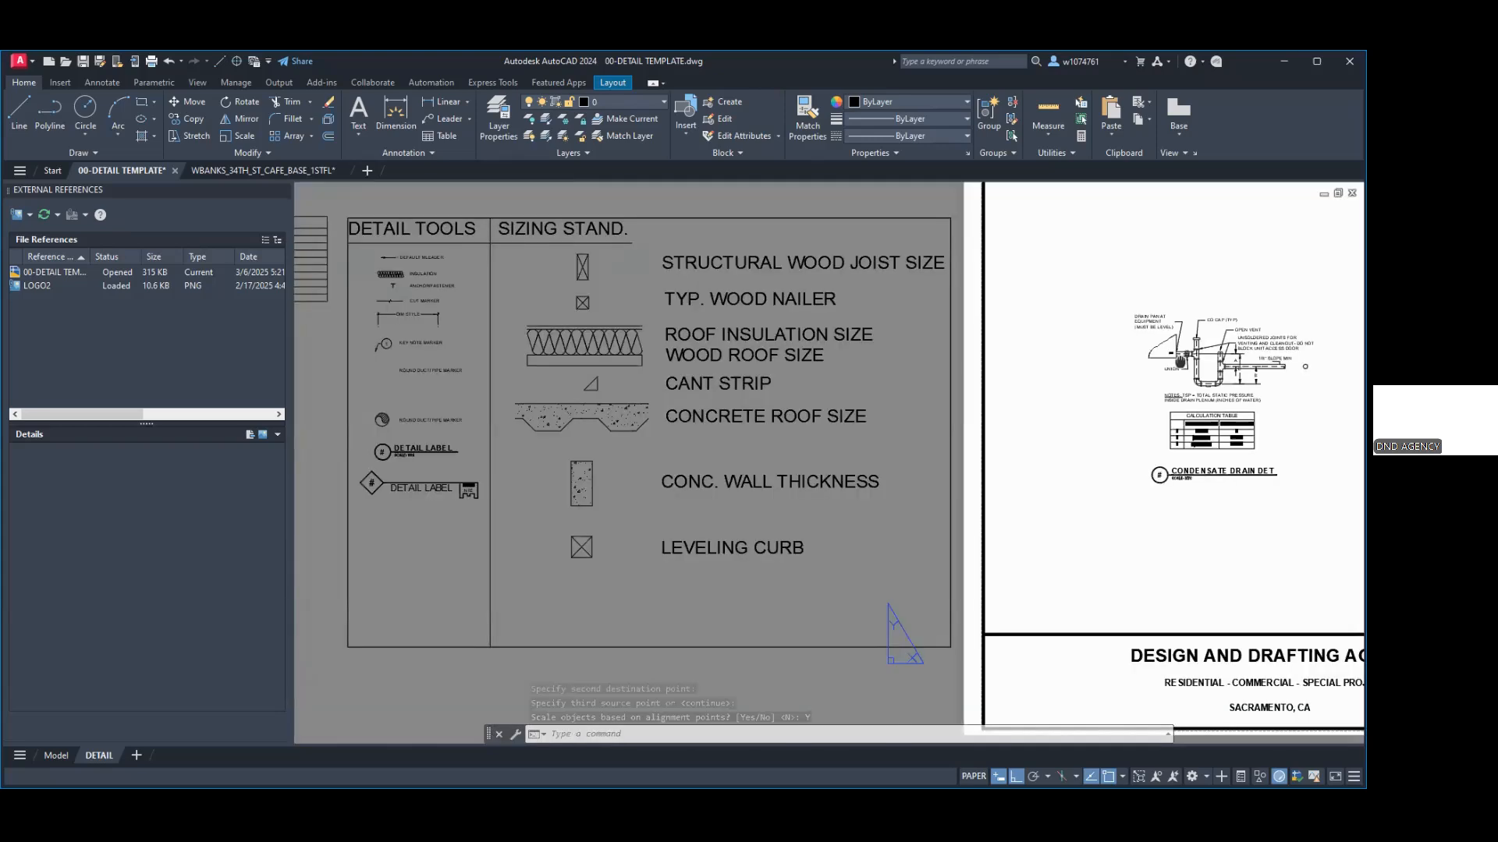
scroll(568, 418, up, 6)
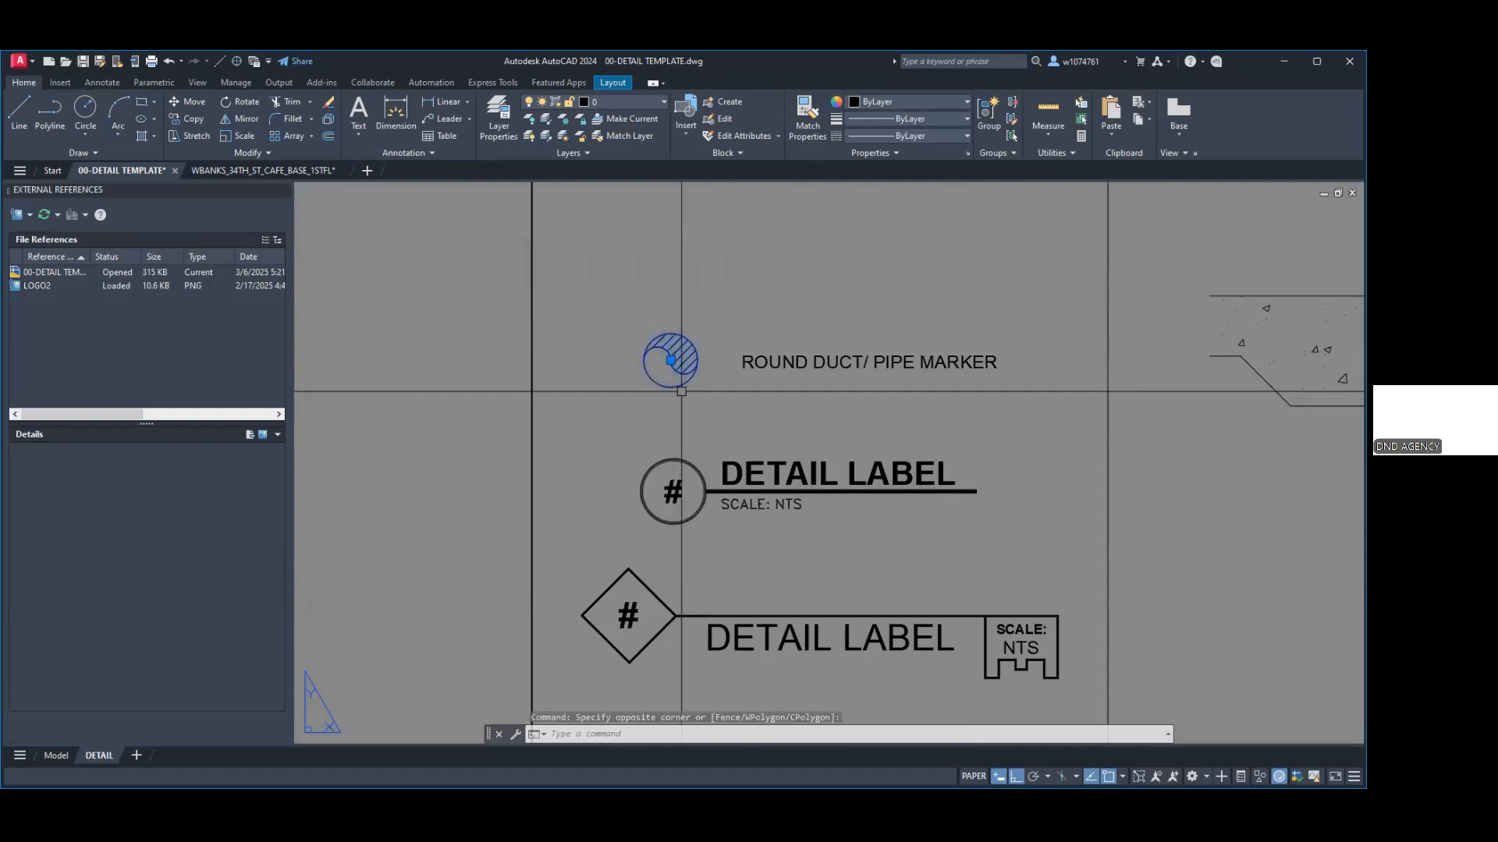
click(671, 360)
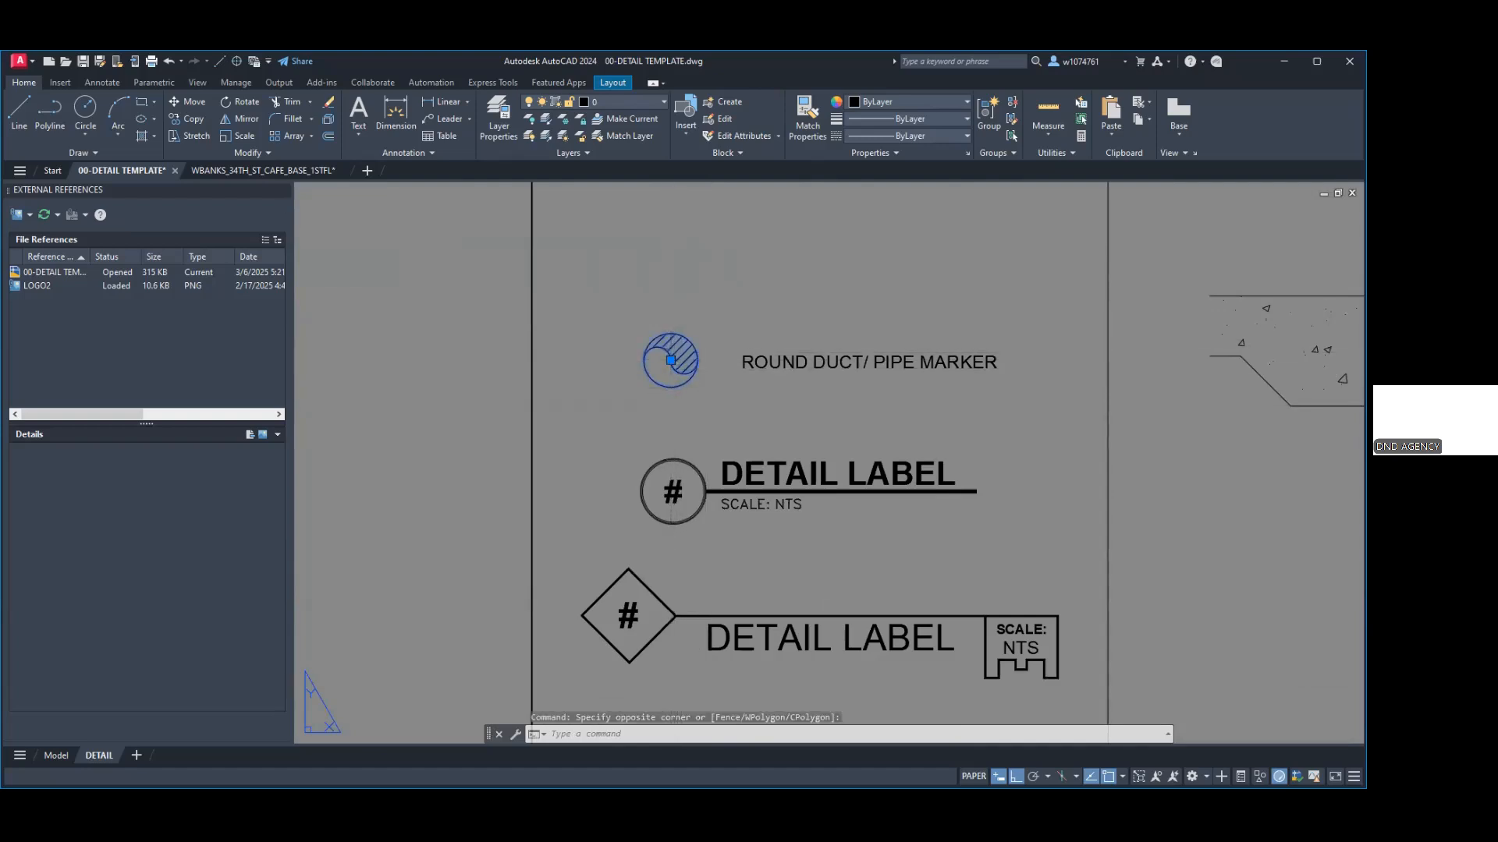
click(671, 361)
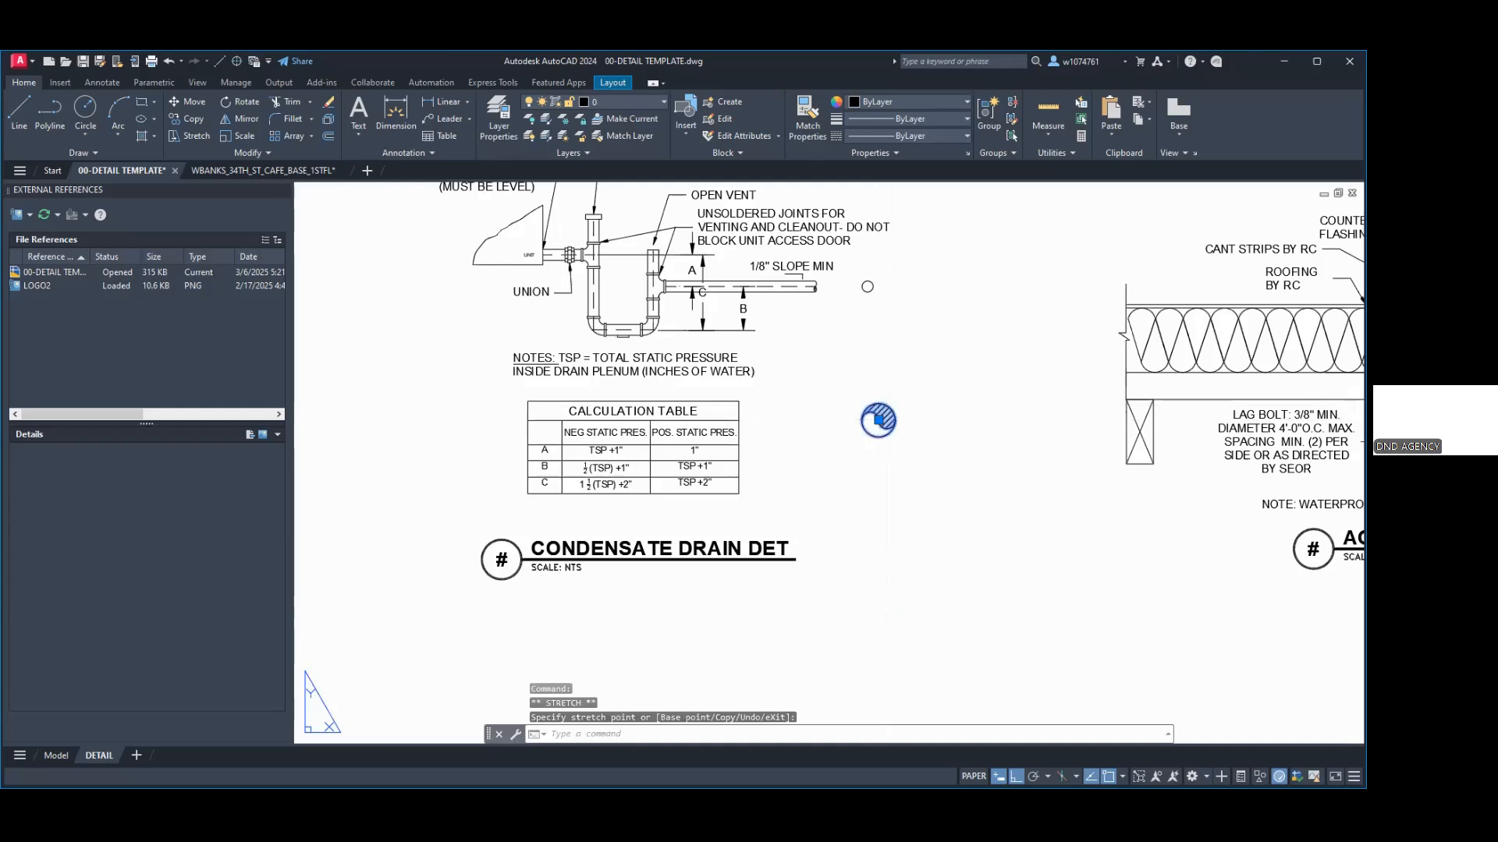
scroll(881, 306, up, 4)
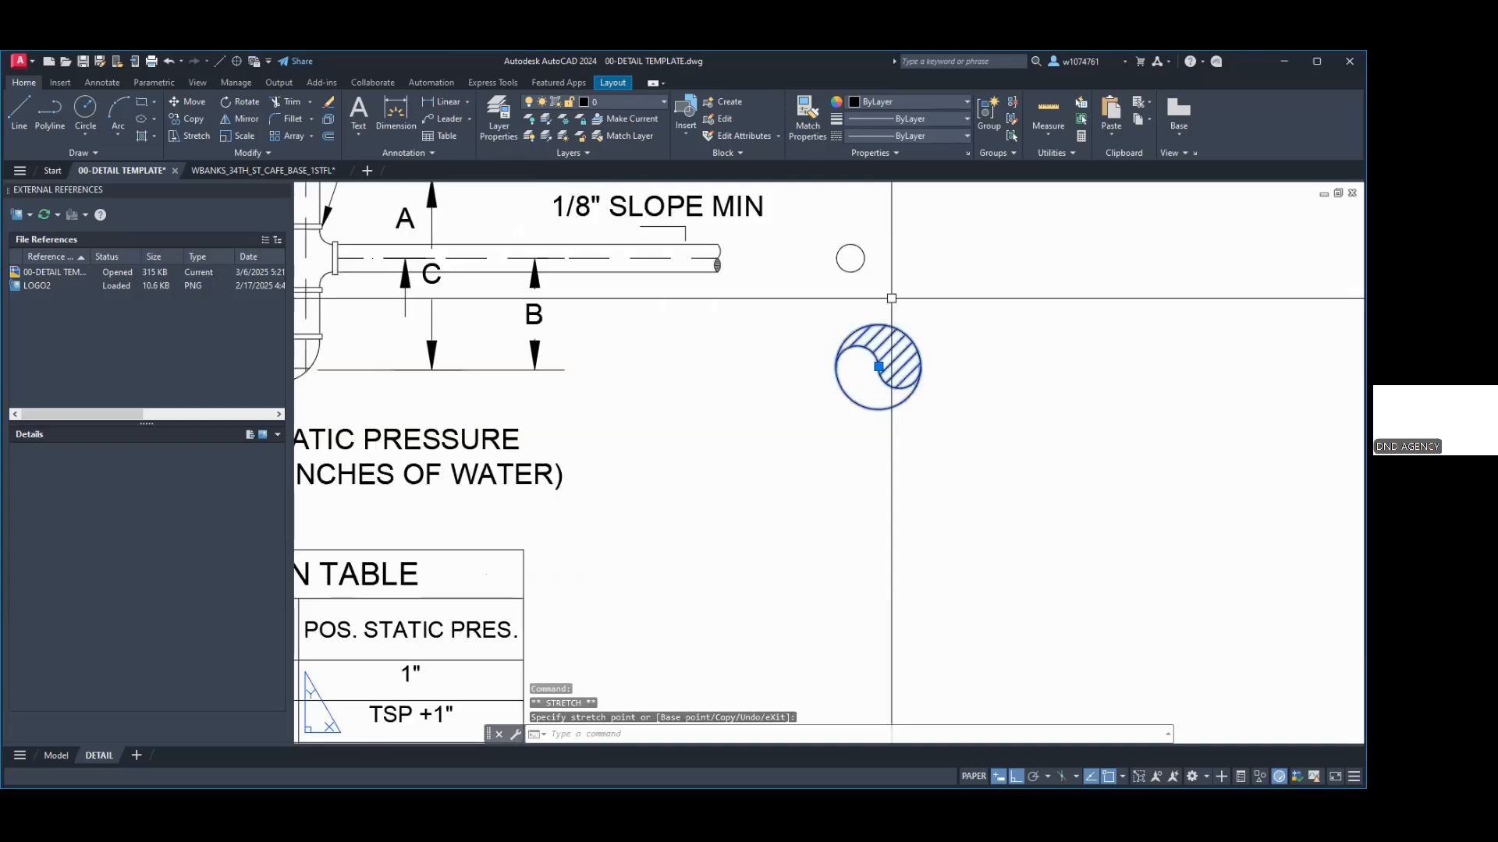
Step: Align the circular pipe marker with the small circle beside the drain pipe, scaling it to fit the circle
click(990, 315)
click(859, 281)
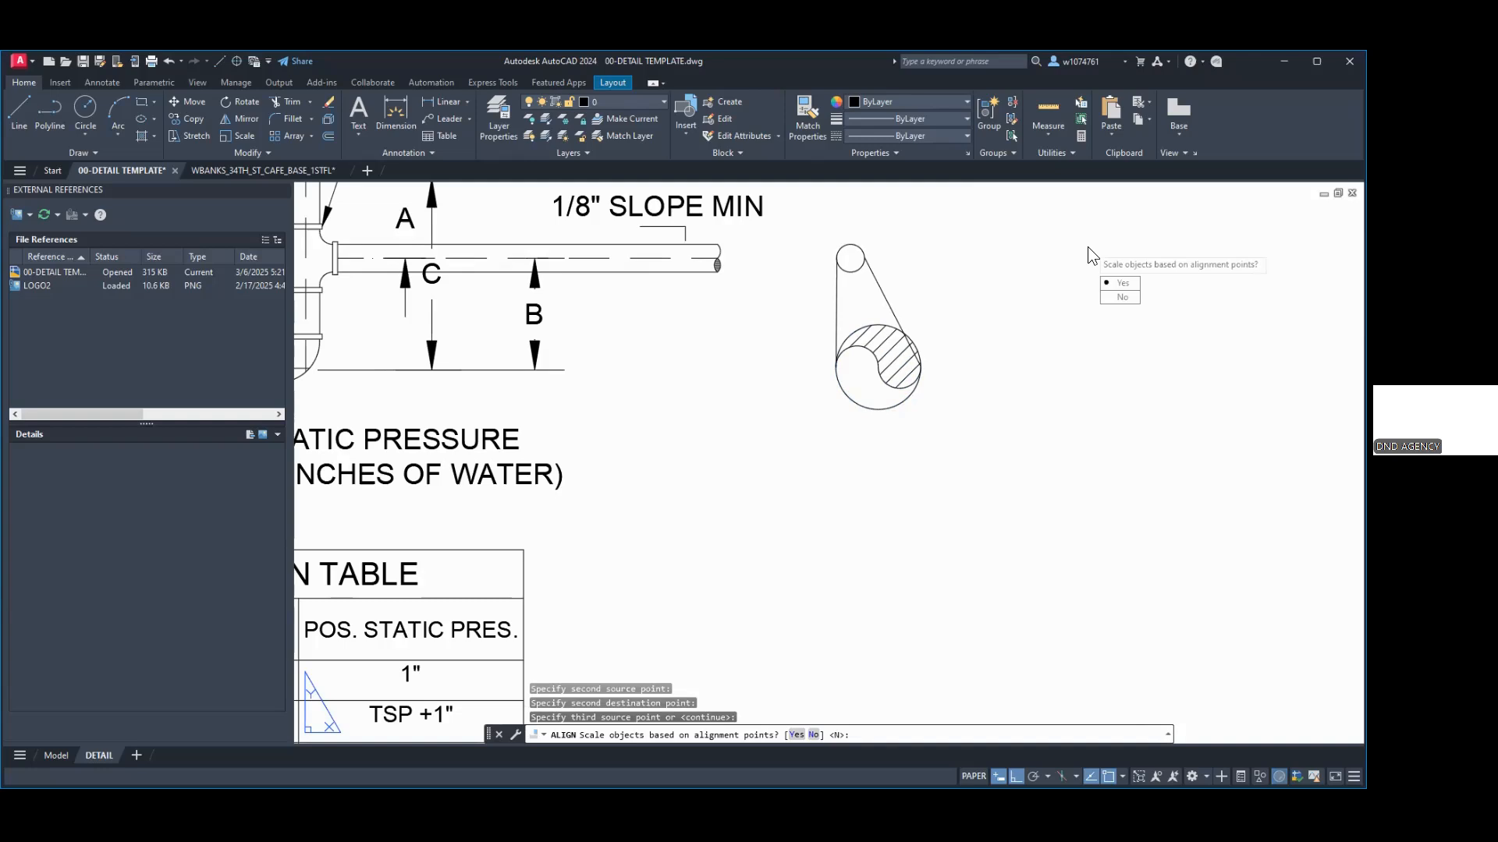
text(Y)
key(Return)
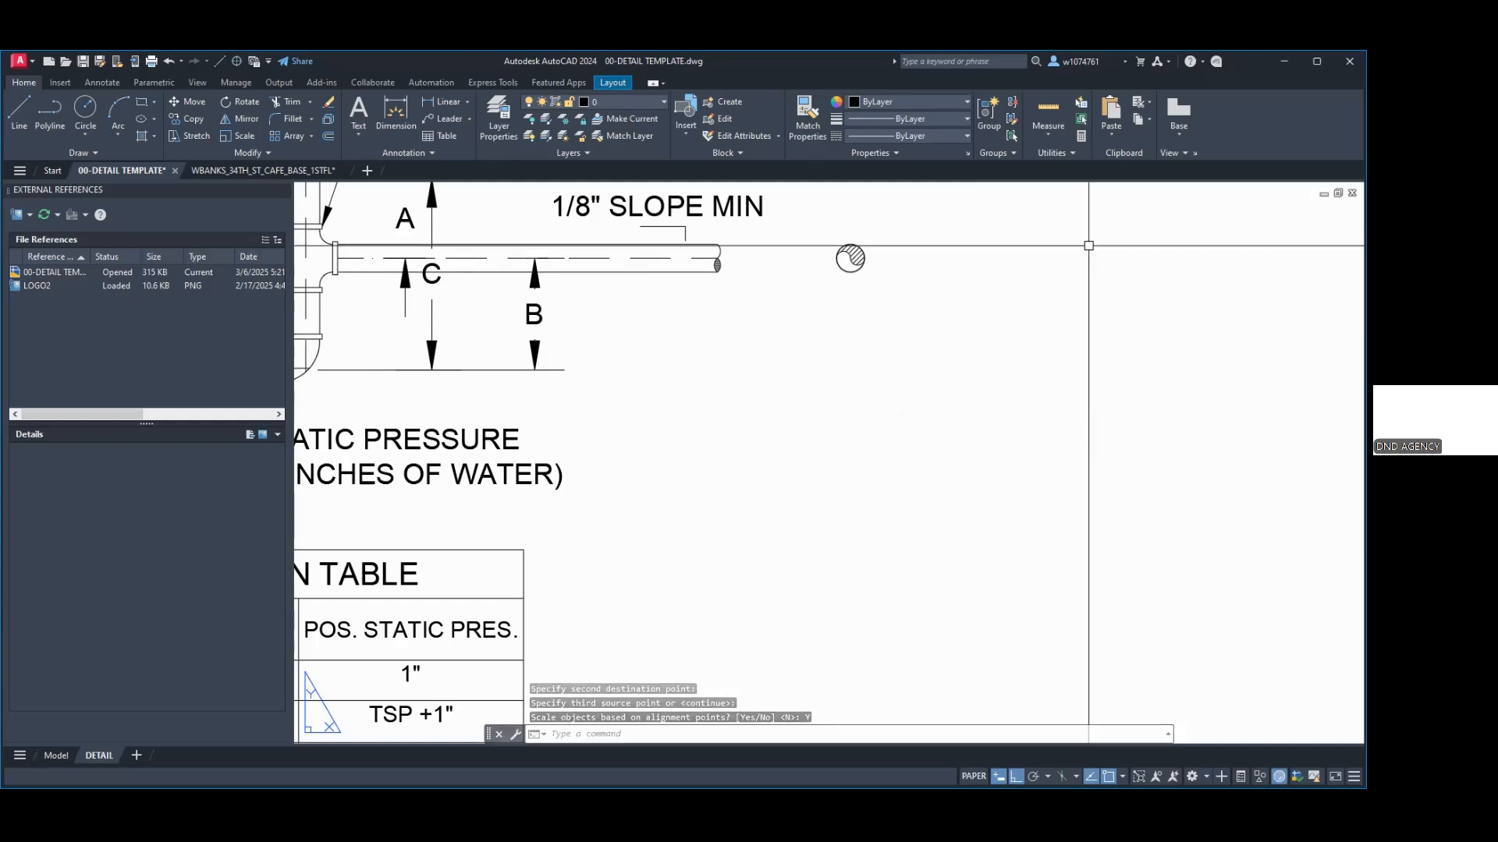
Step: Examine the fitted pipe markers in the condensate drain detail and the construction of the wood AC unit curb detail
scroll(714, 250, up, 6)
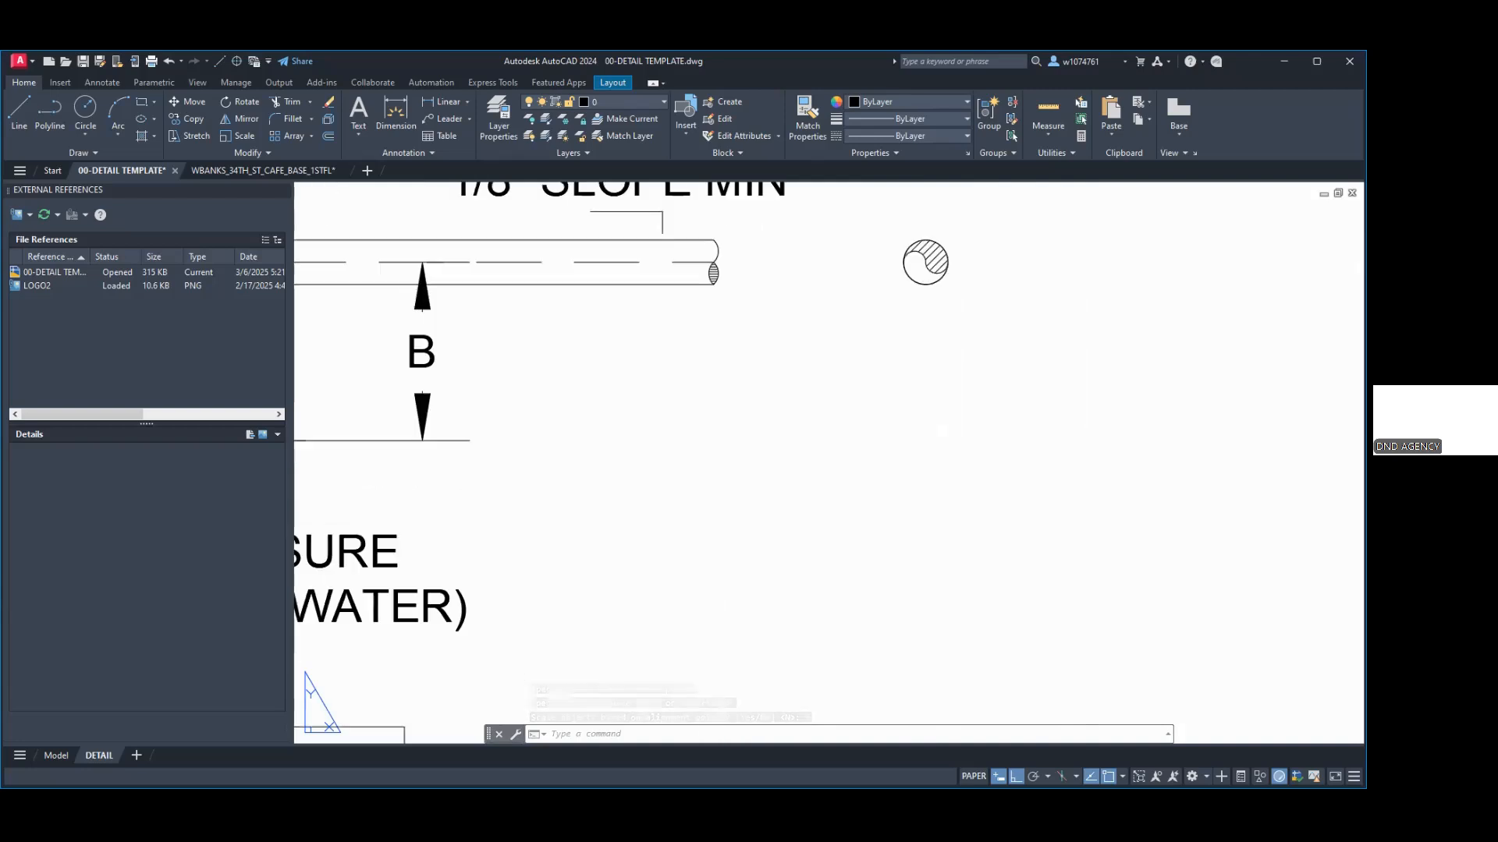
scroll(686, 223, up, 4)
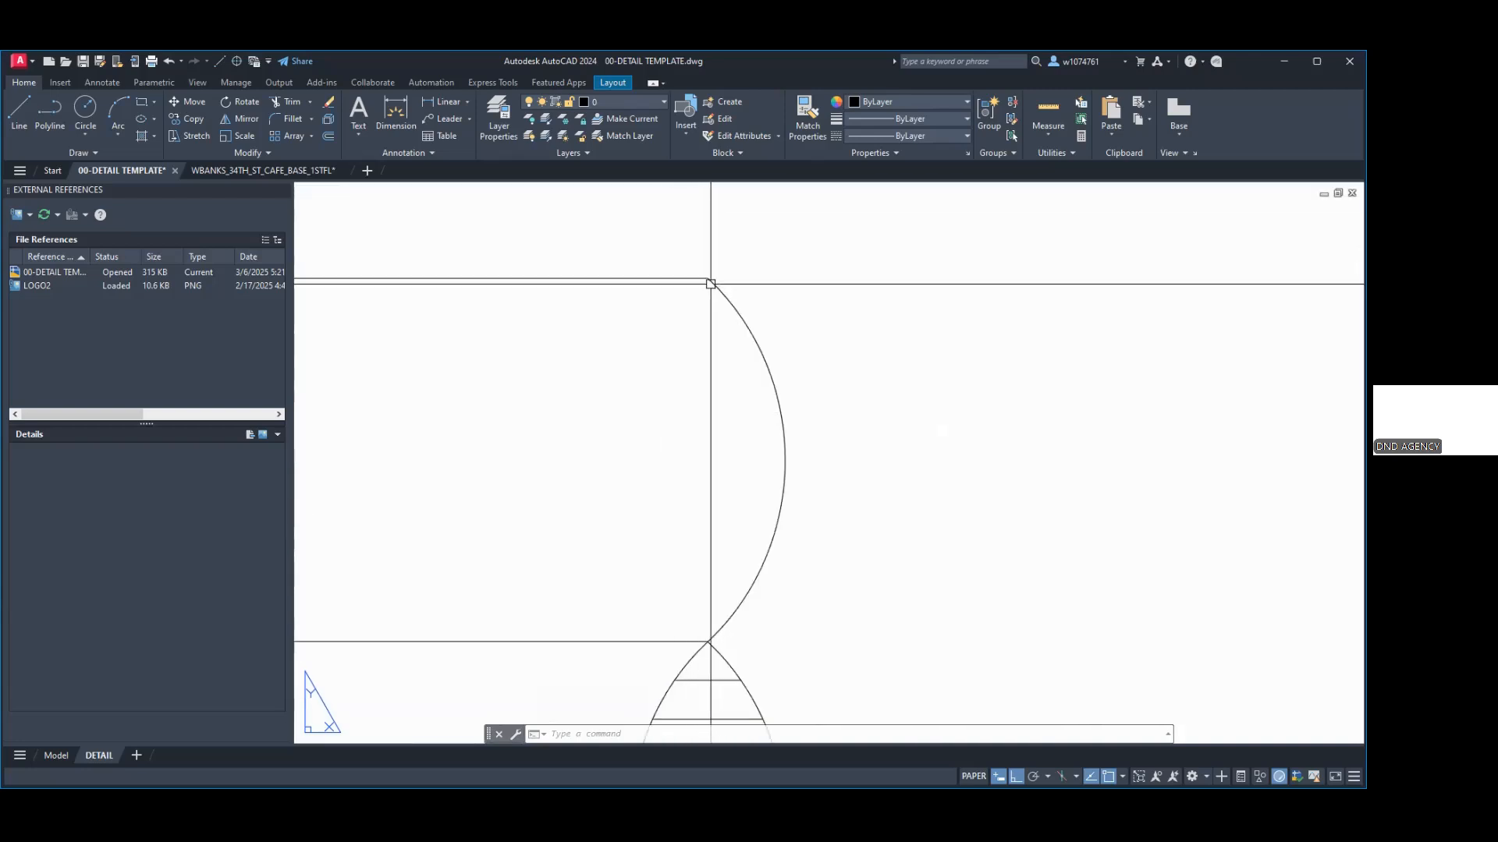
scroll(713, 288, down, 6)
scroll(762, 320, down, 8)
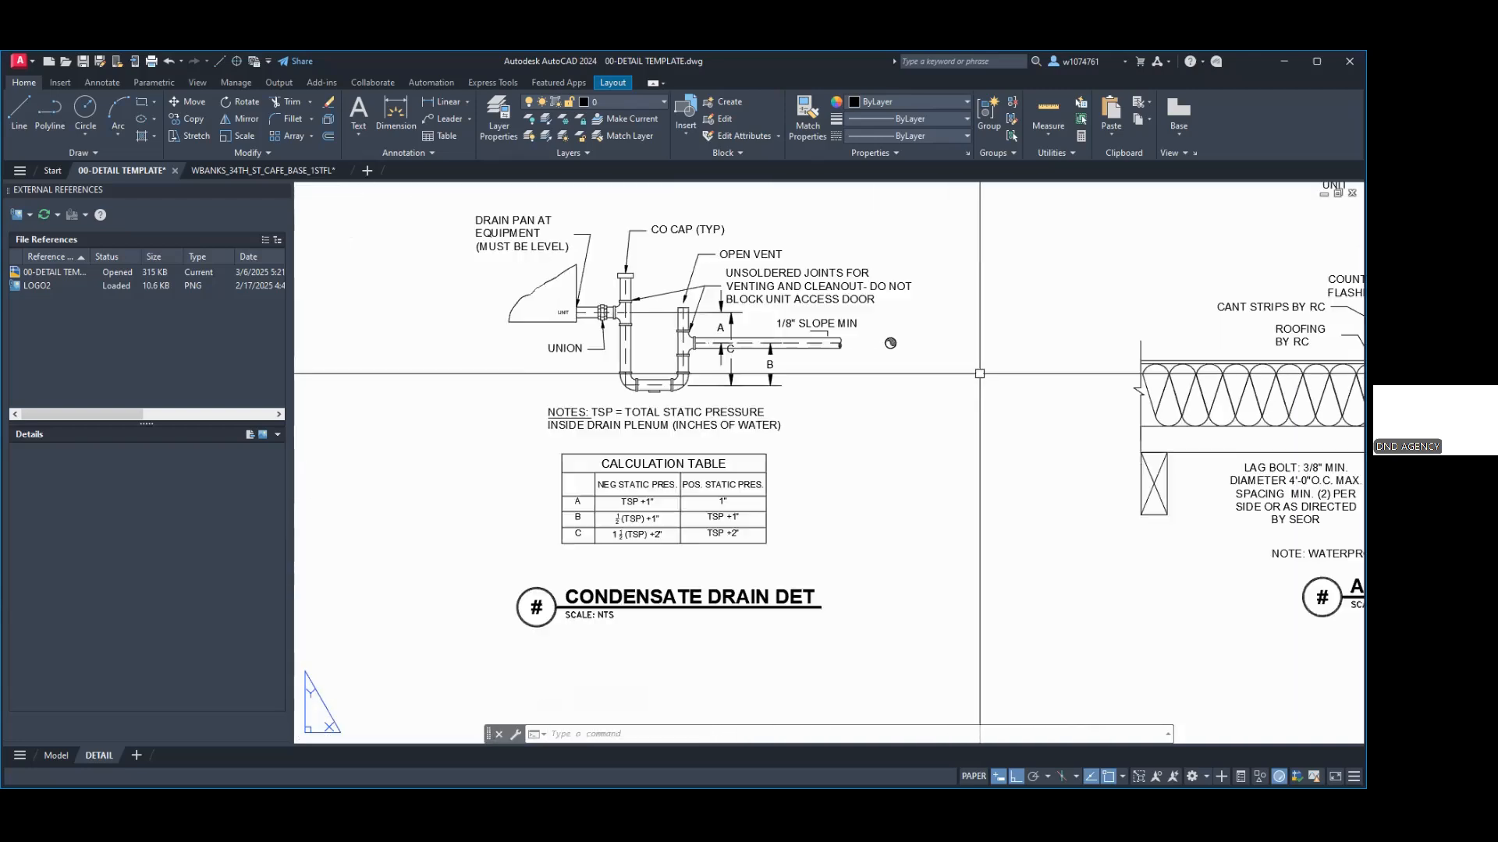
scroll(793, 394, down, 5)
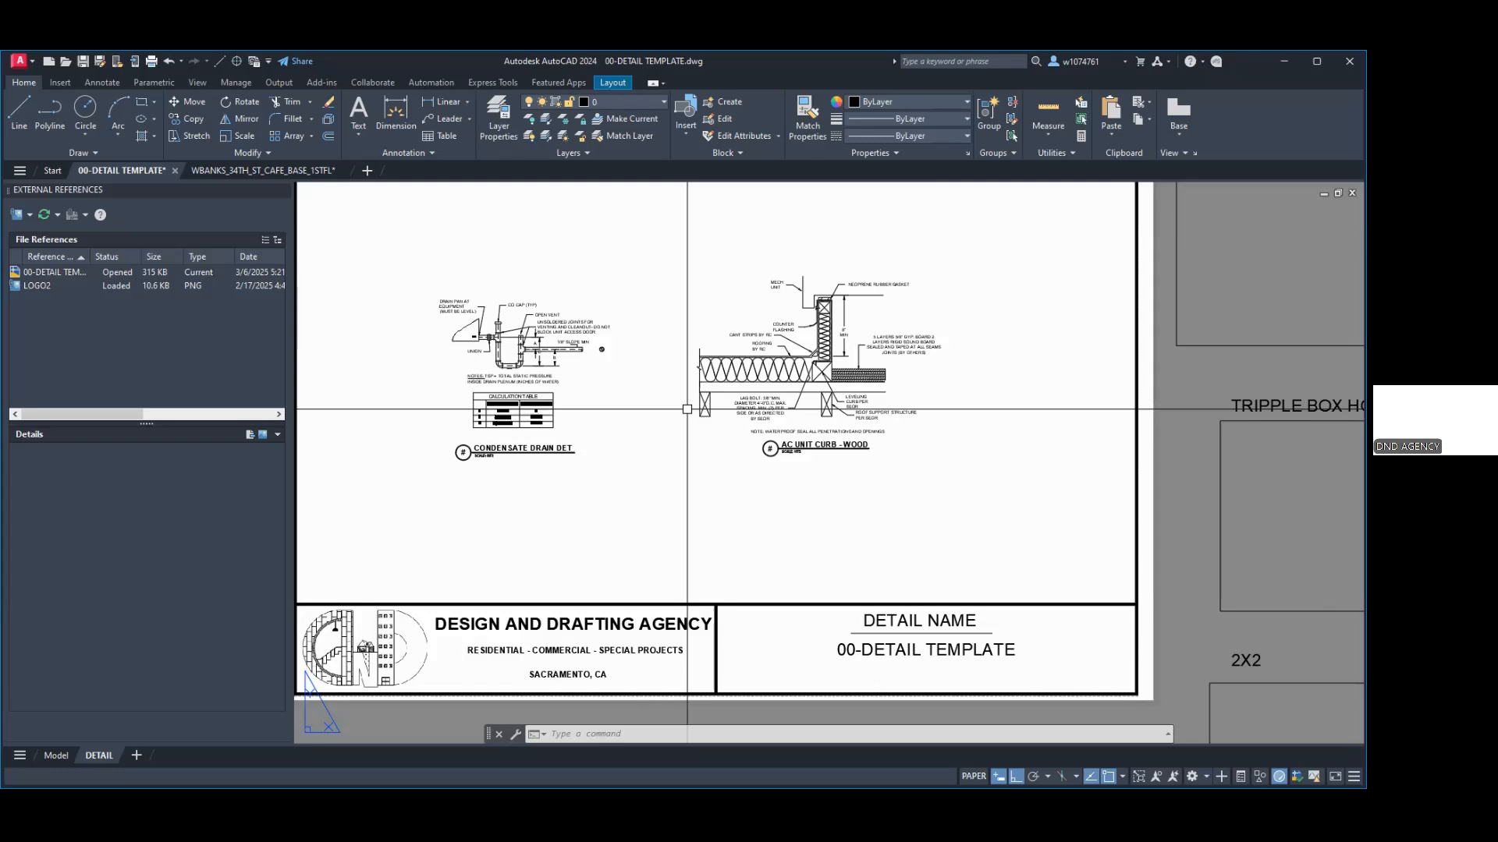
scroll(921, 339, up, 5)
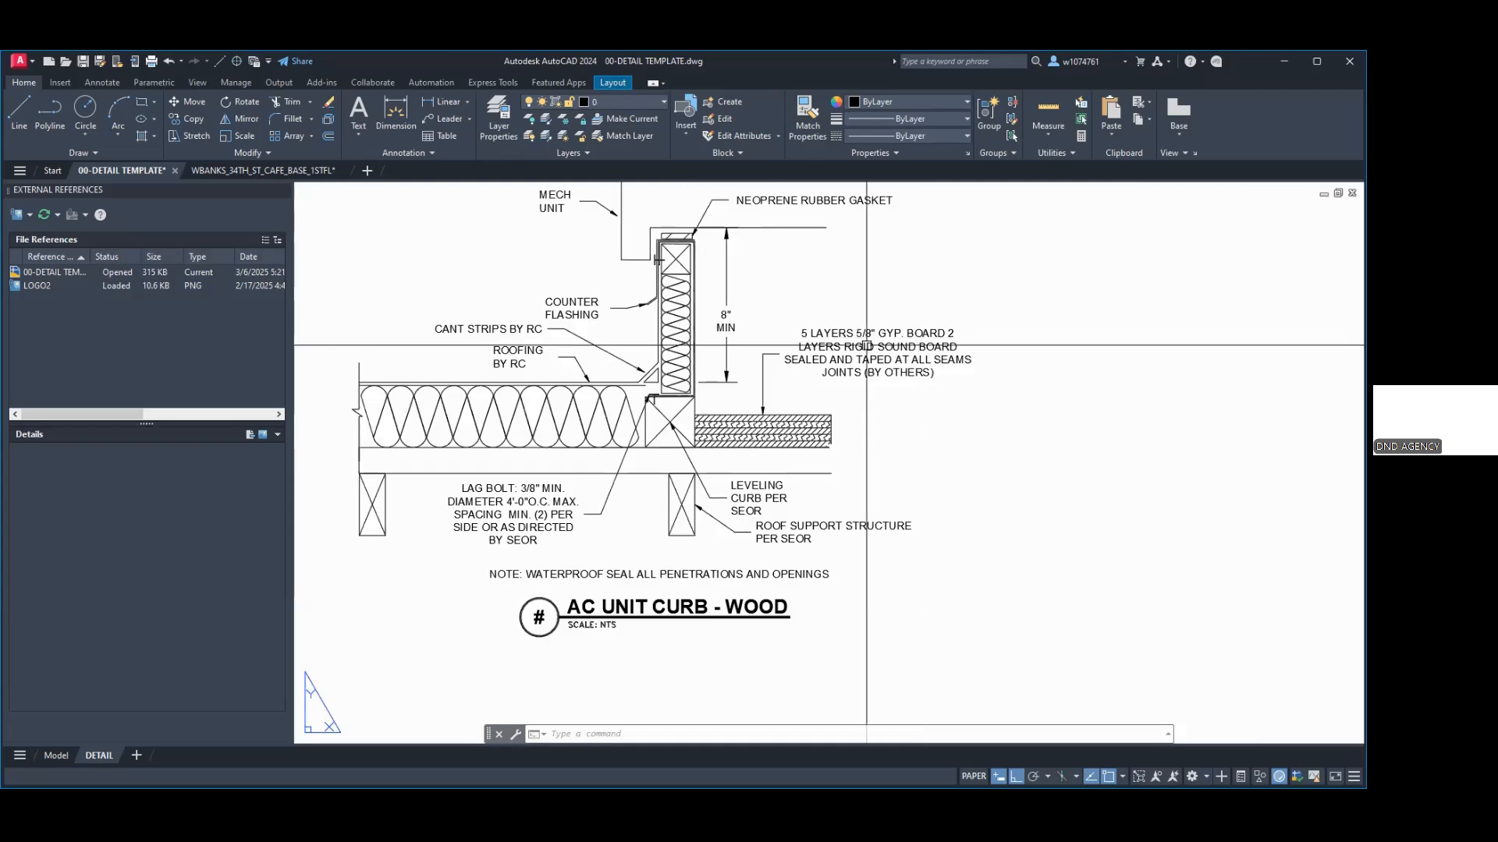
scroll(867, 342, down, 7)
scroll(880, 342, up, 5)
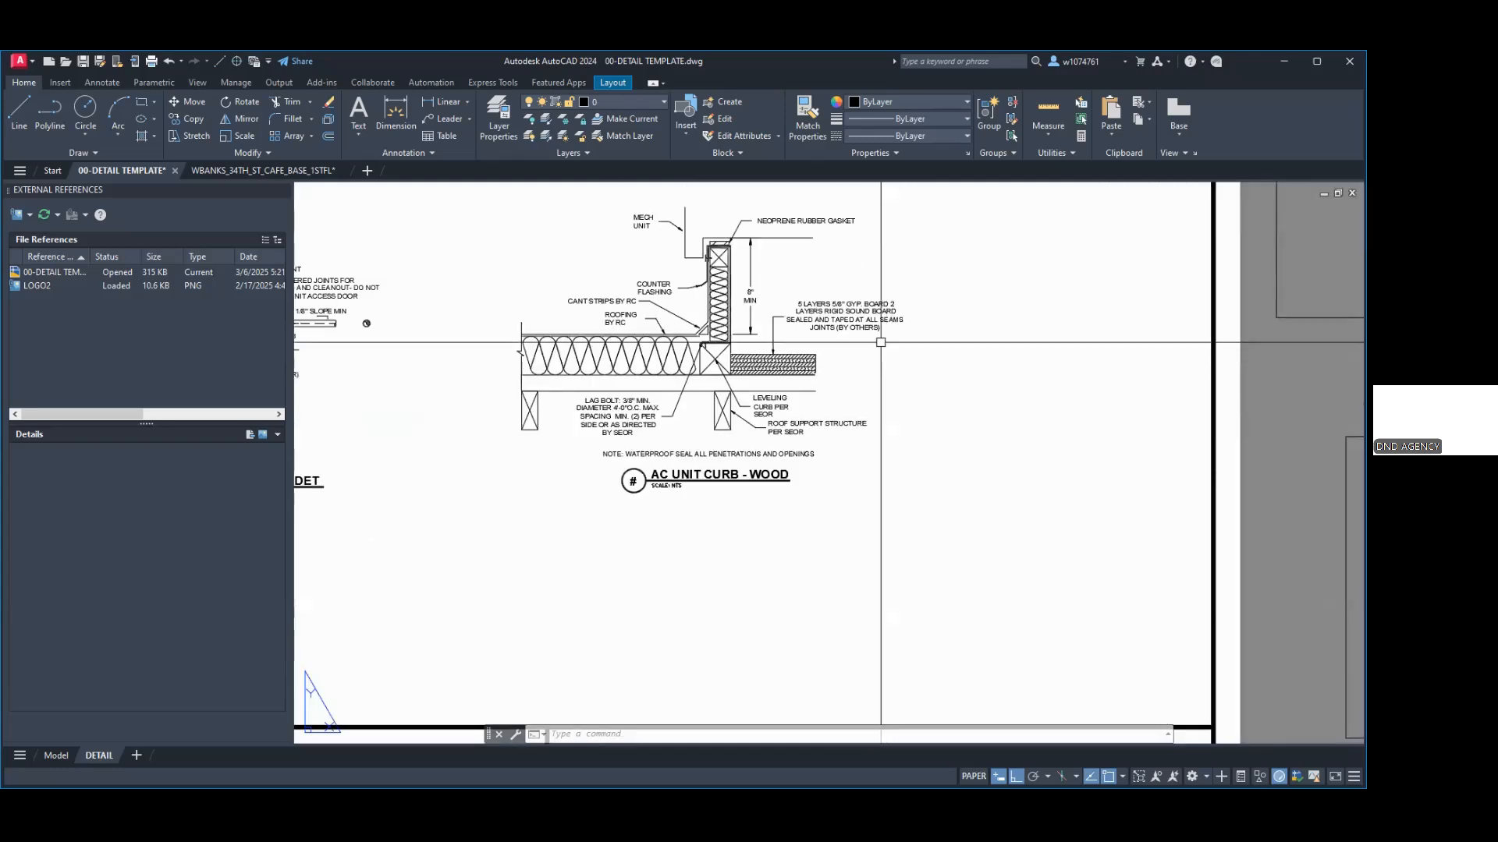
middle_drag(821, 269, 762, 305)
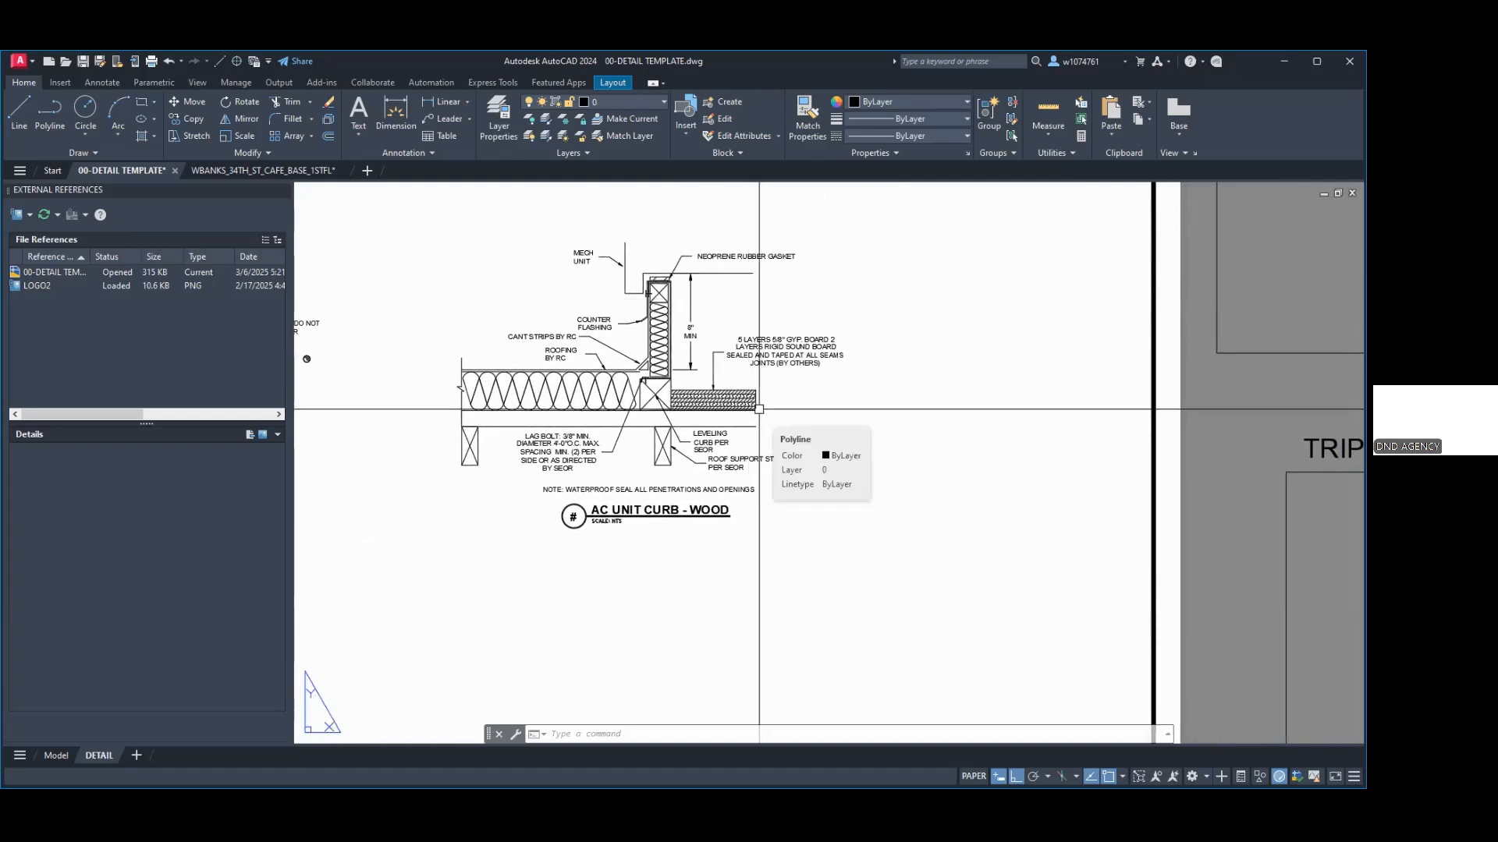
scroll(698, 325, up, 5)
scroll(697, 325, down, 4)
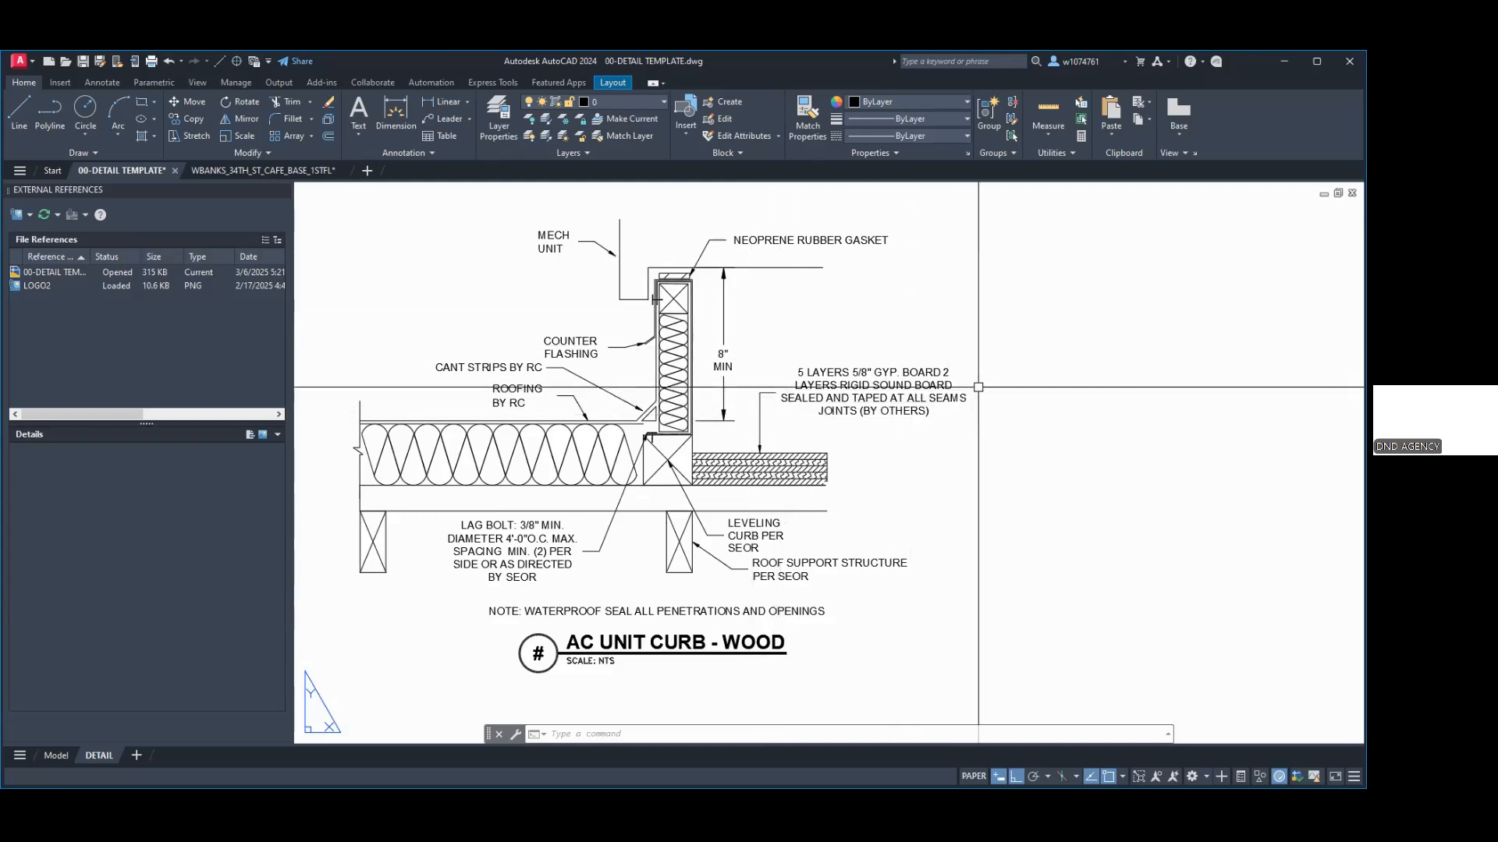
scroll(978, 384, down, 2)
middle_drag(1058, 417, 997, 423)
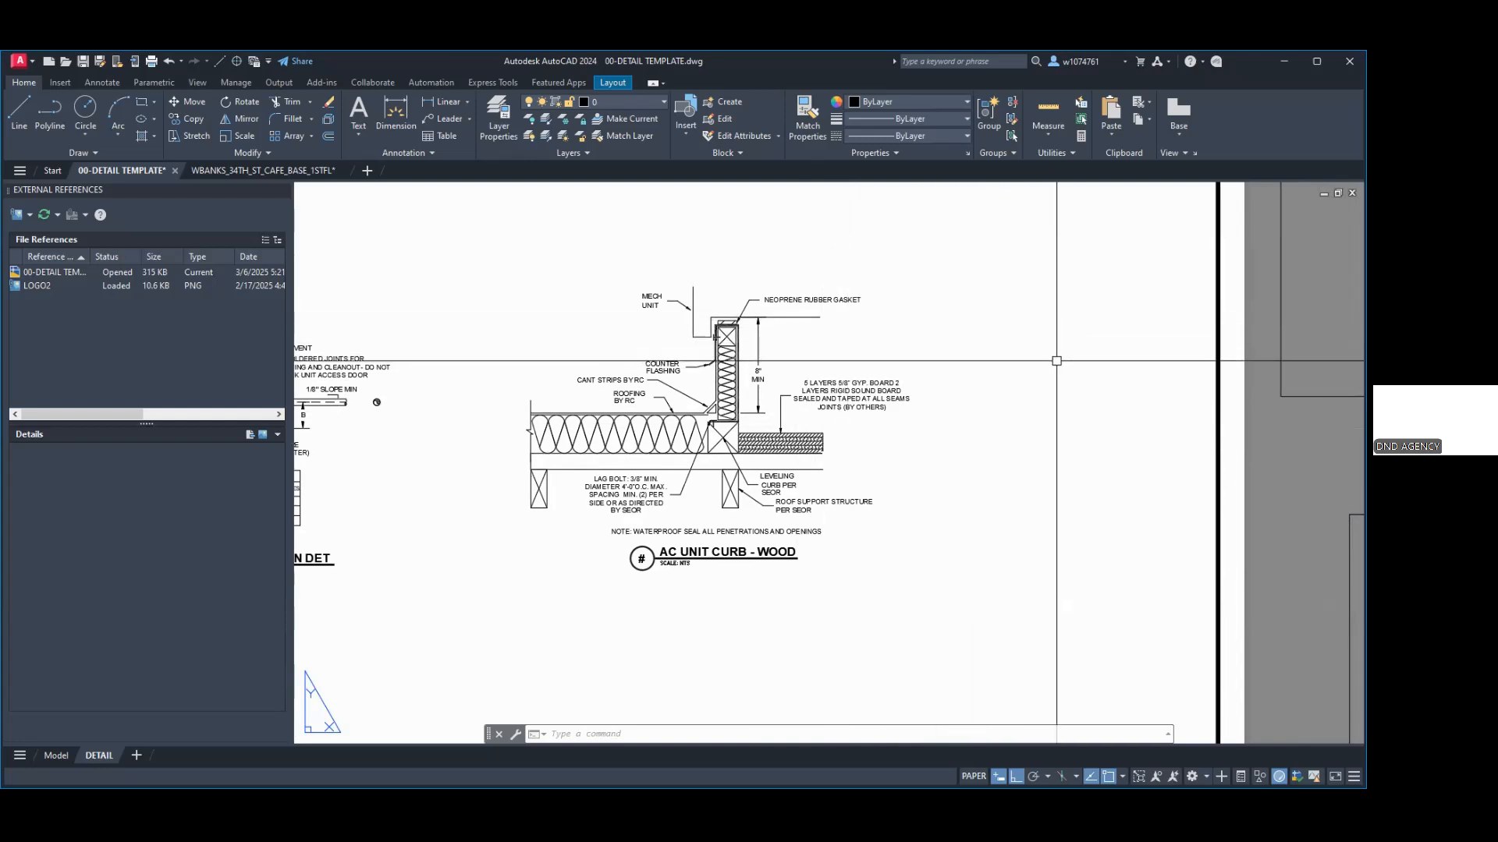
Step: Try mirroring the AC unit curb section and its labels about a vertical line with the source objects erased, and undo it
click(1002, 246)
click(458, 508)
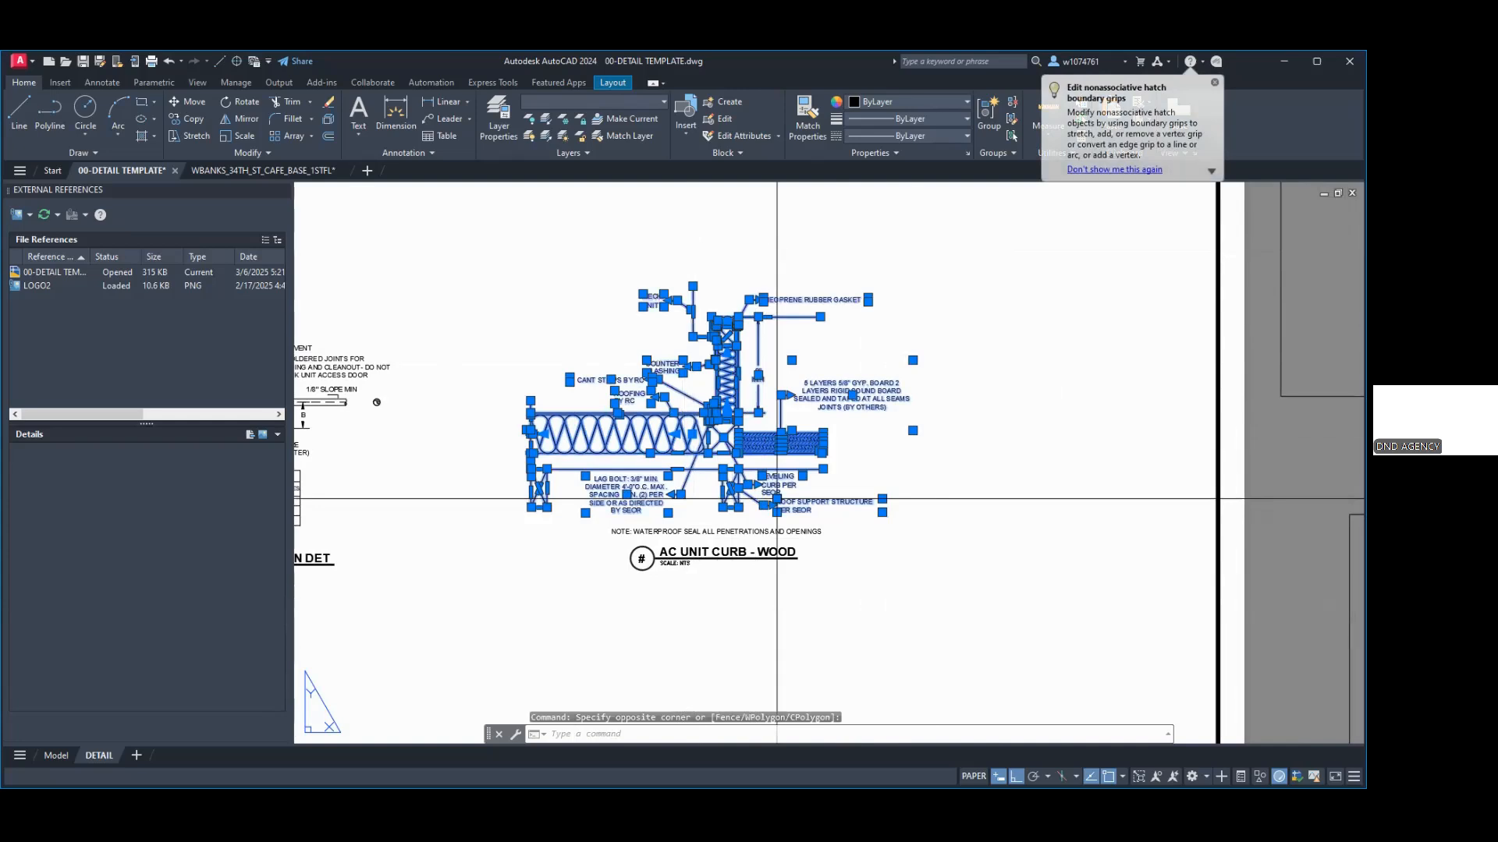
text(mi)
key(Return)
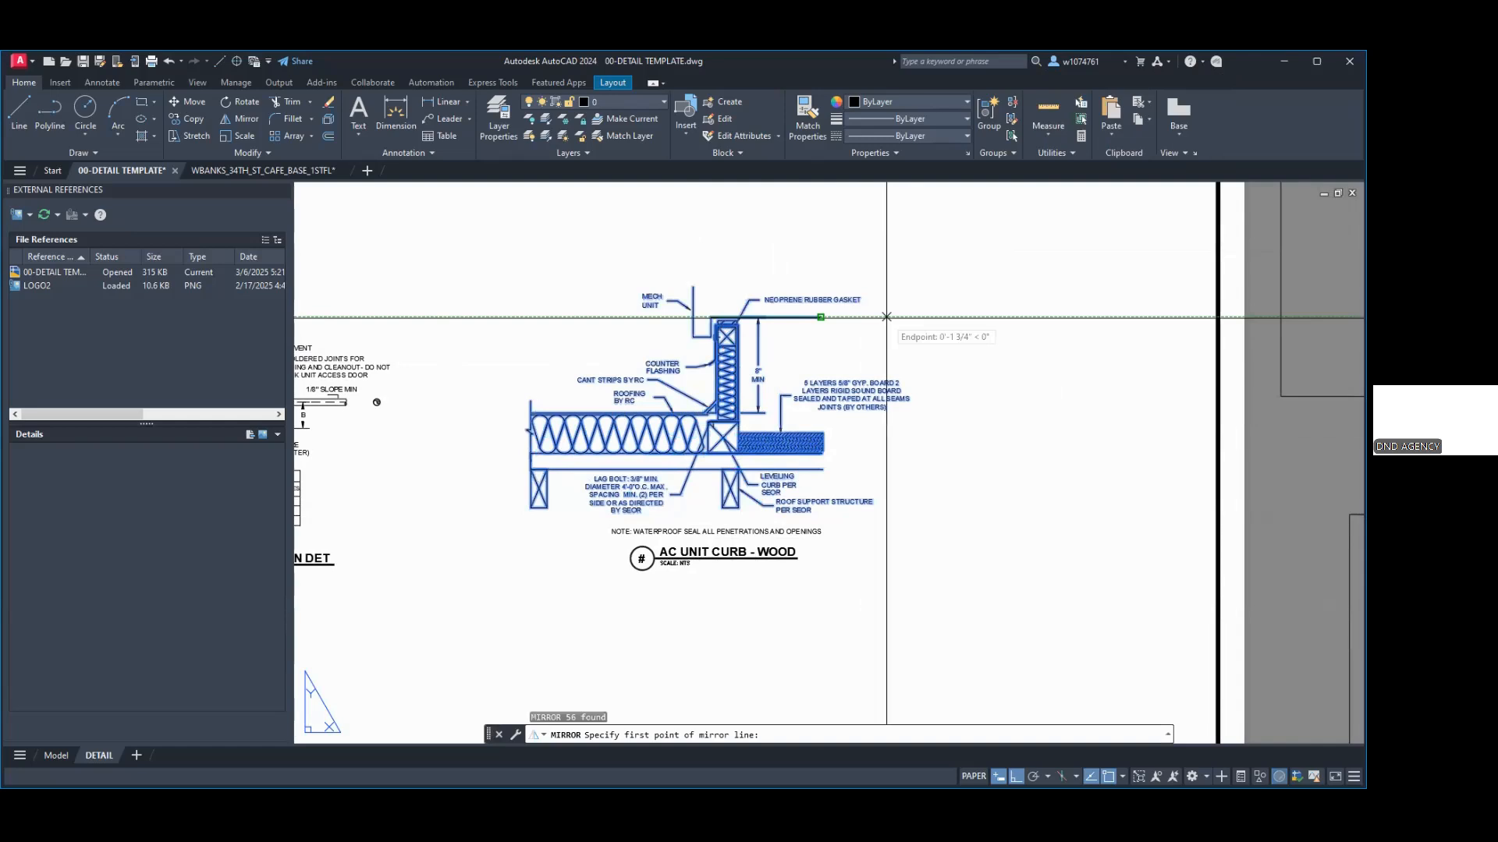
click(886, 317)
click(901, 613)
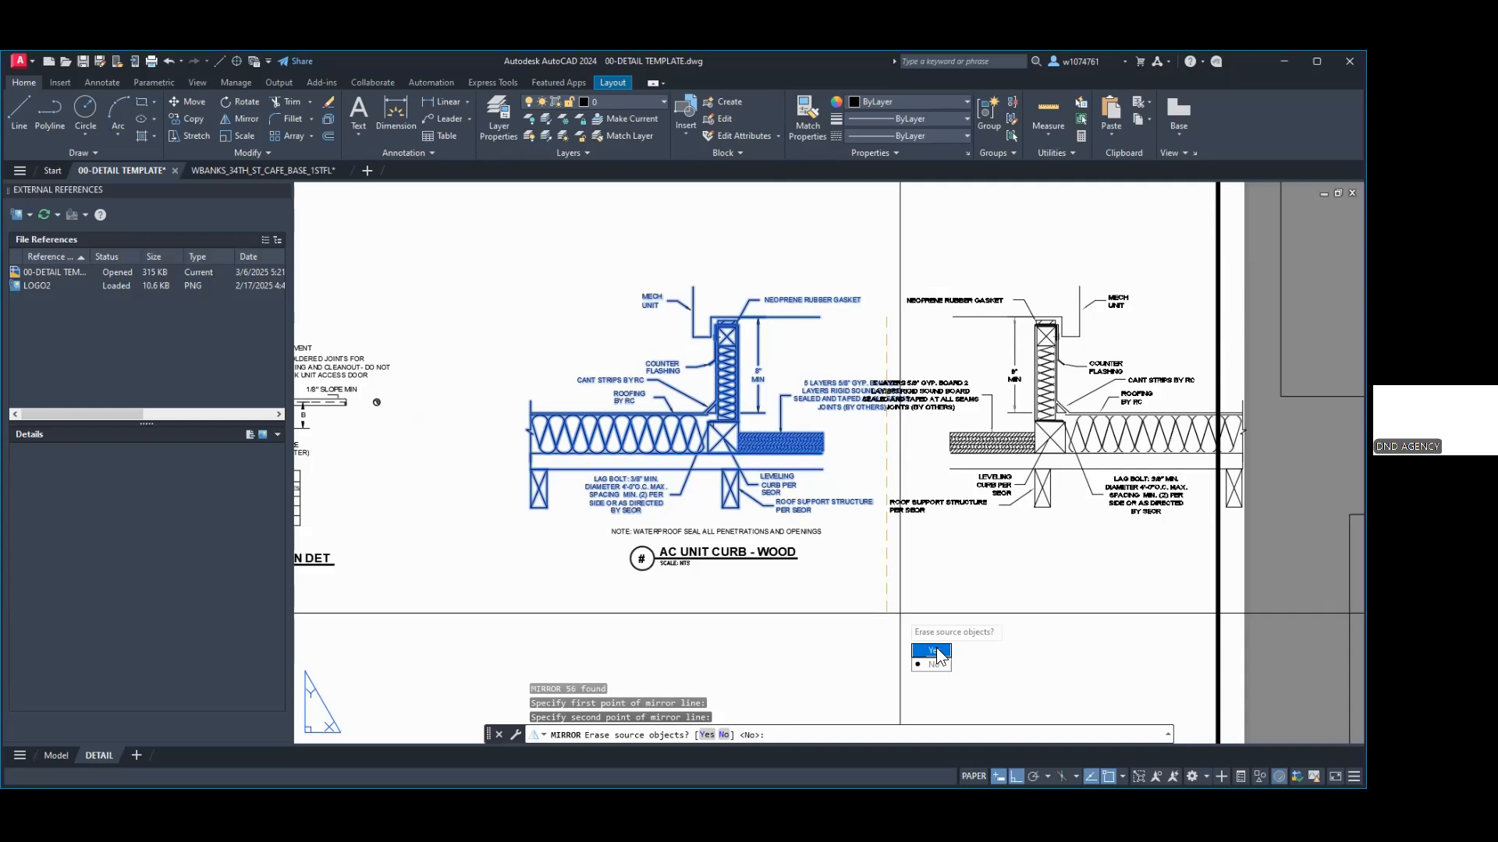
click(933, 651)
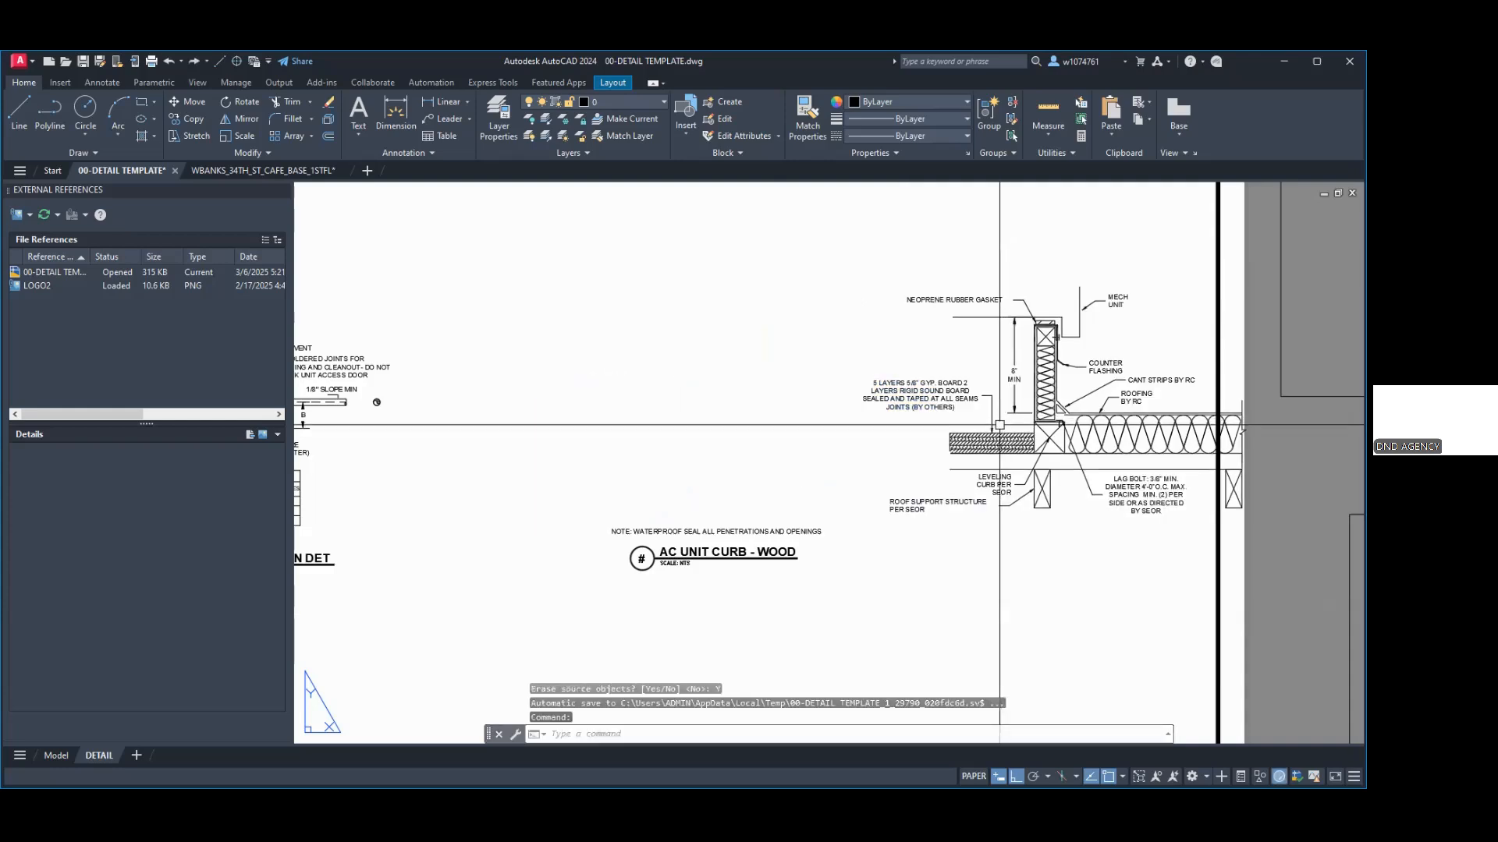
key(ctrl+z)
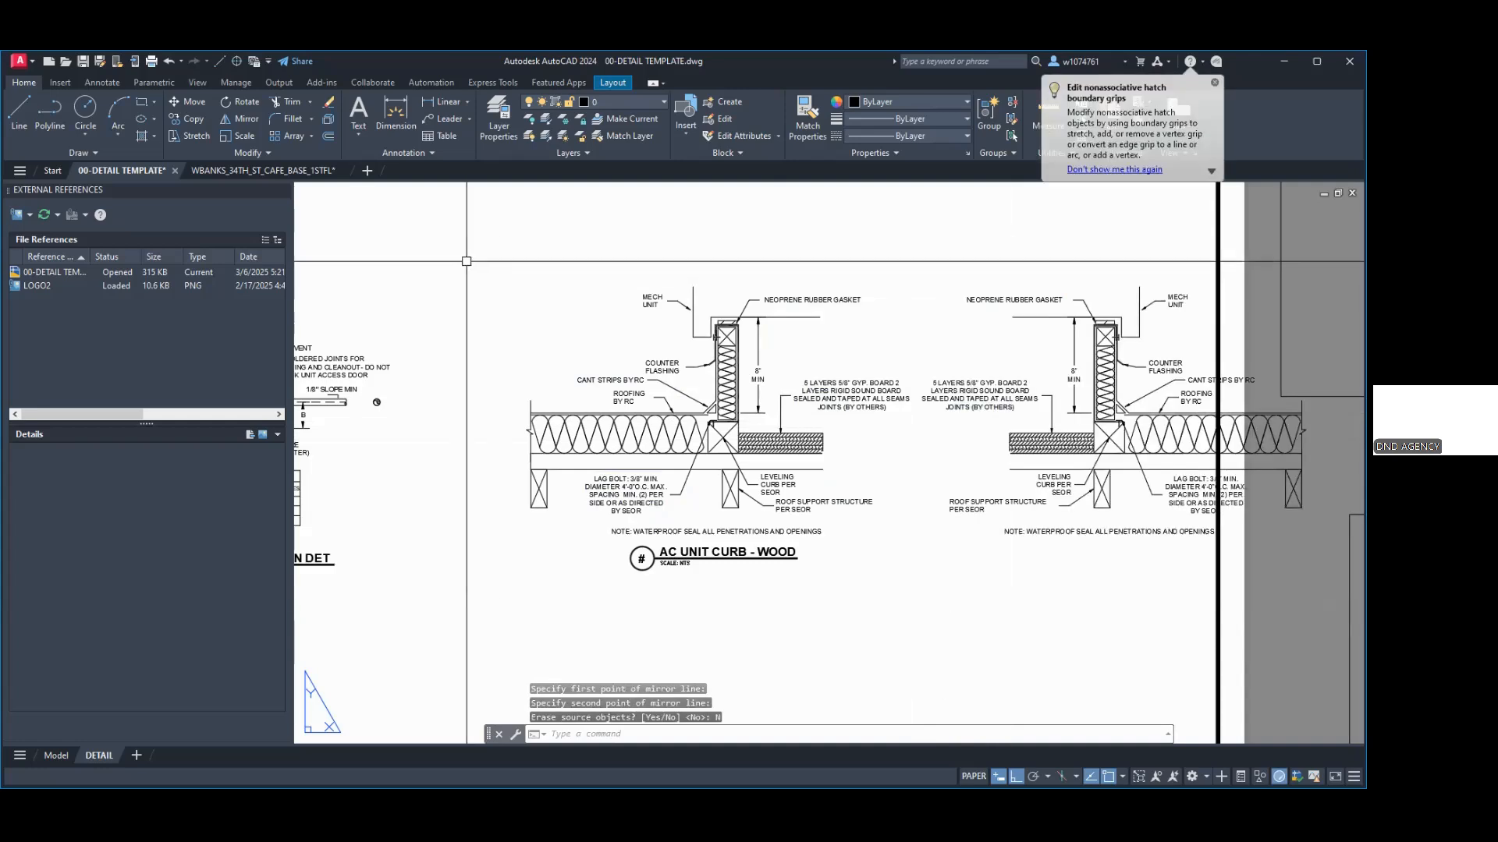
Step: Move the original and mirrored AC unit curb sections with their notes together to the left, inside the sheet border
click(466, 261)
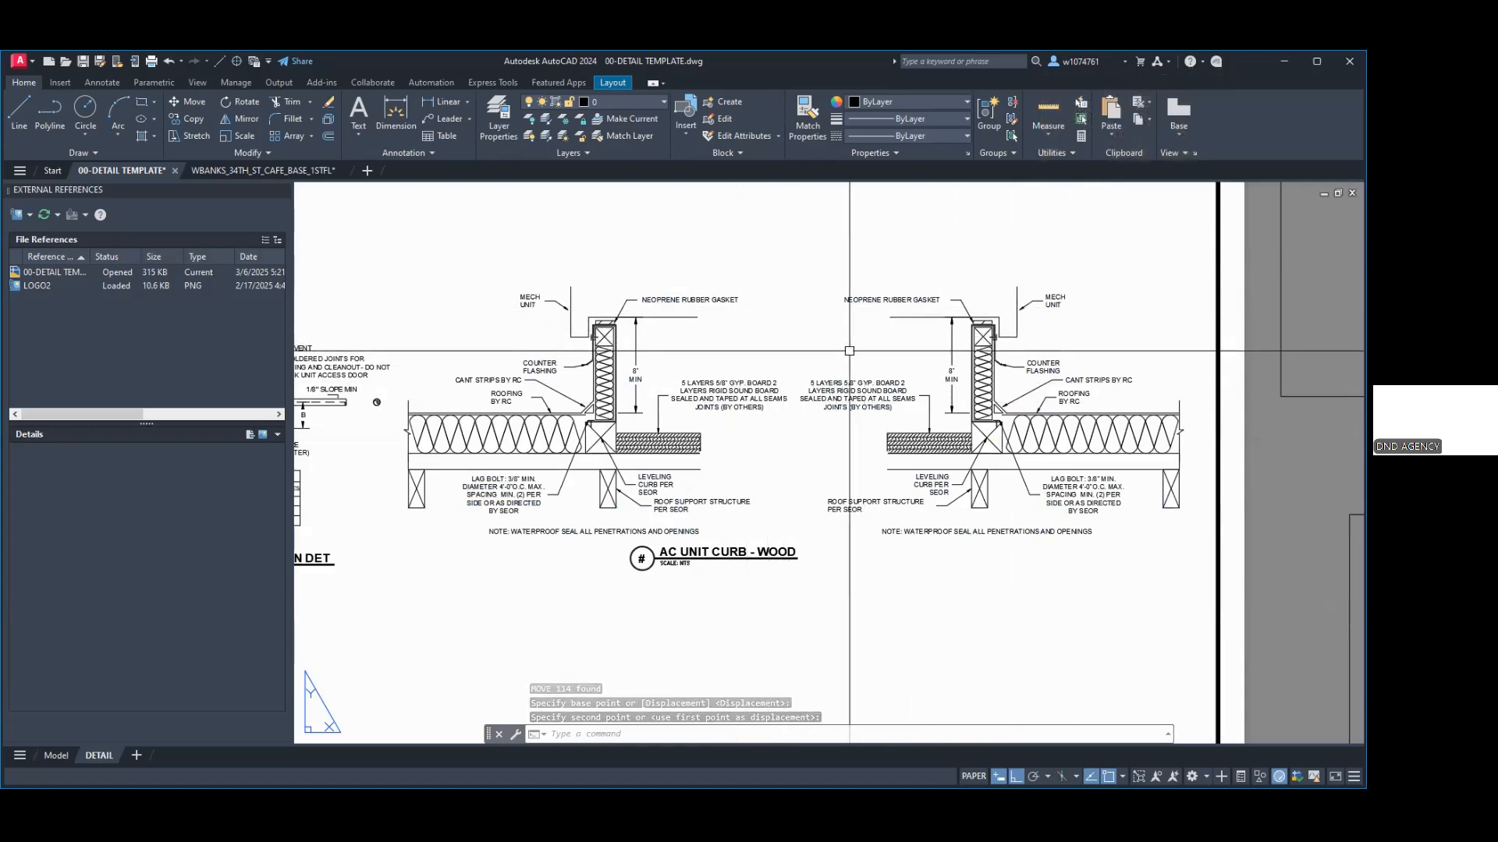
Step: Erase the duplicate labels, the 8" MIN dimension and the waterproof seal note from the mirrored AC unit curb section
click(861, 382)
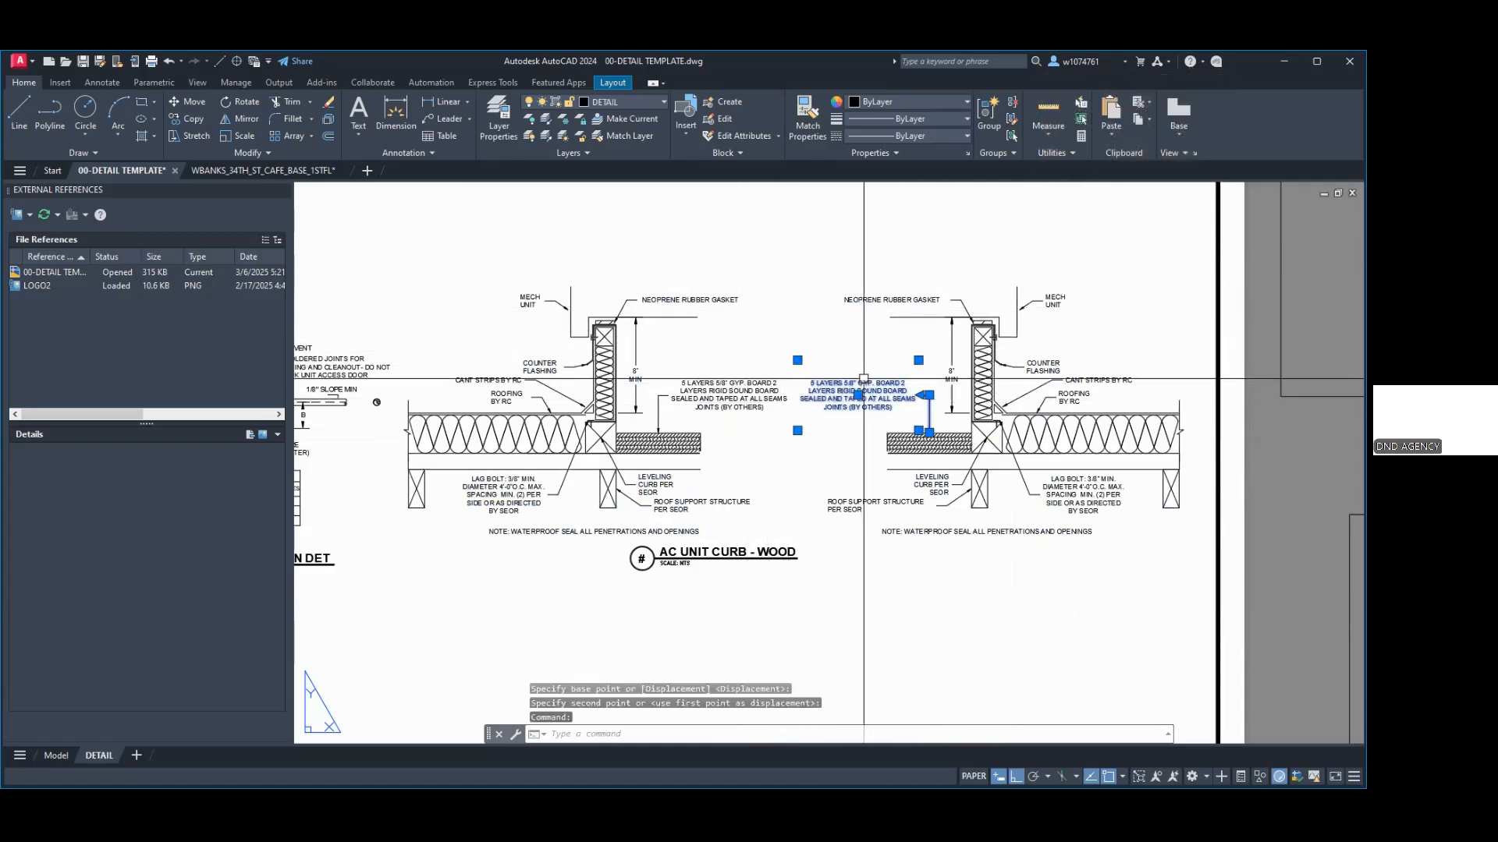
key(Delete)
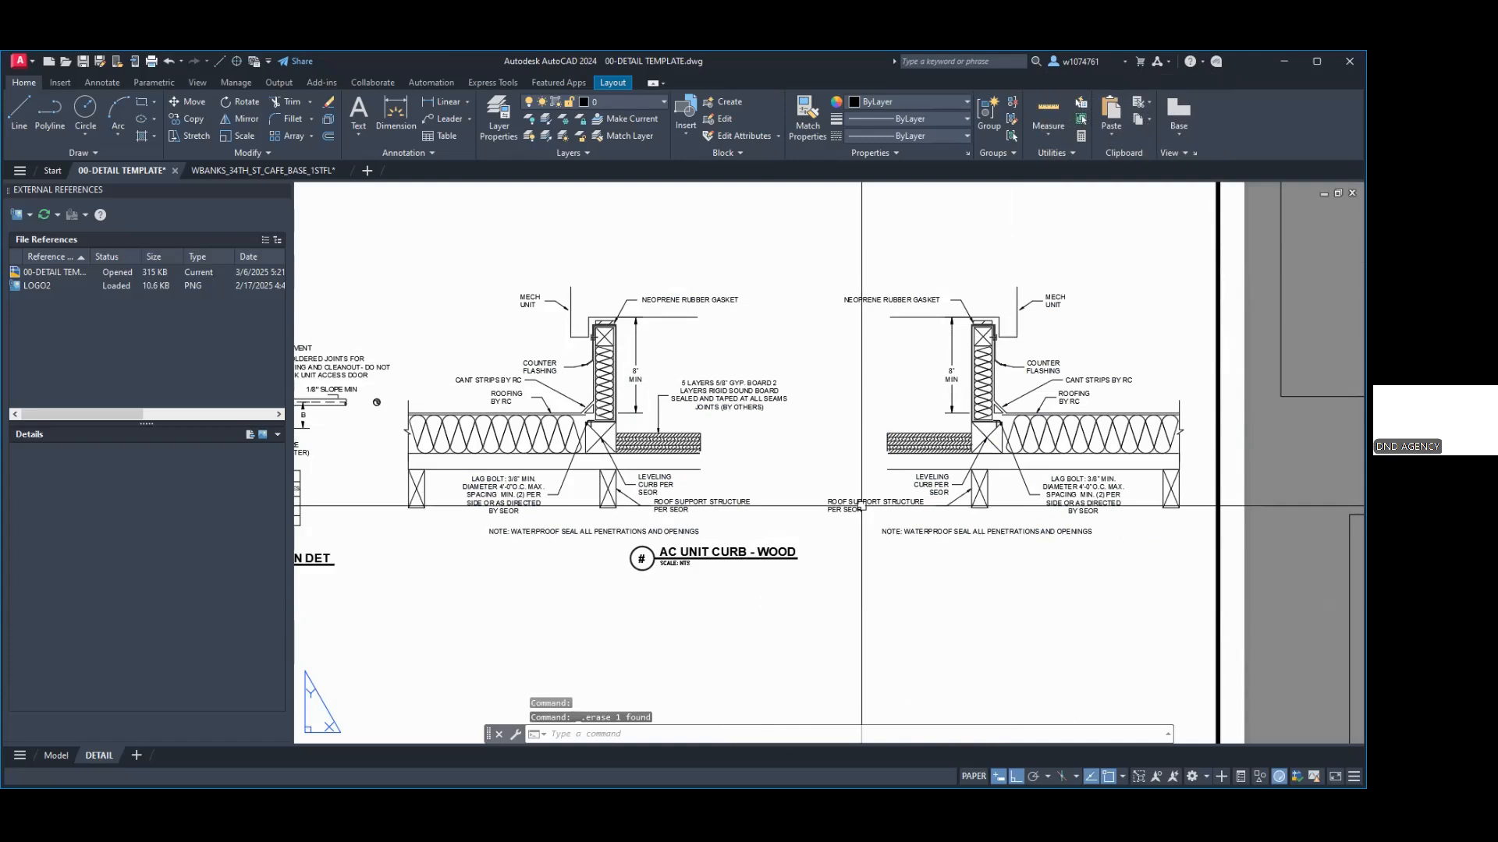
click(866, 302)
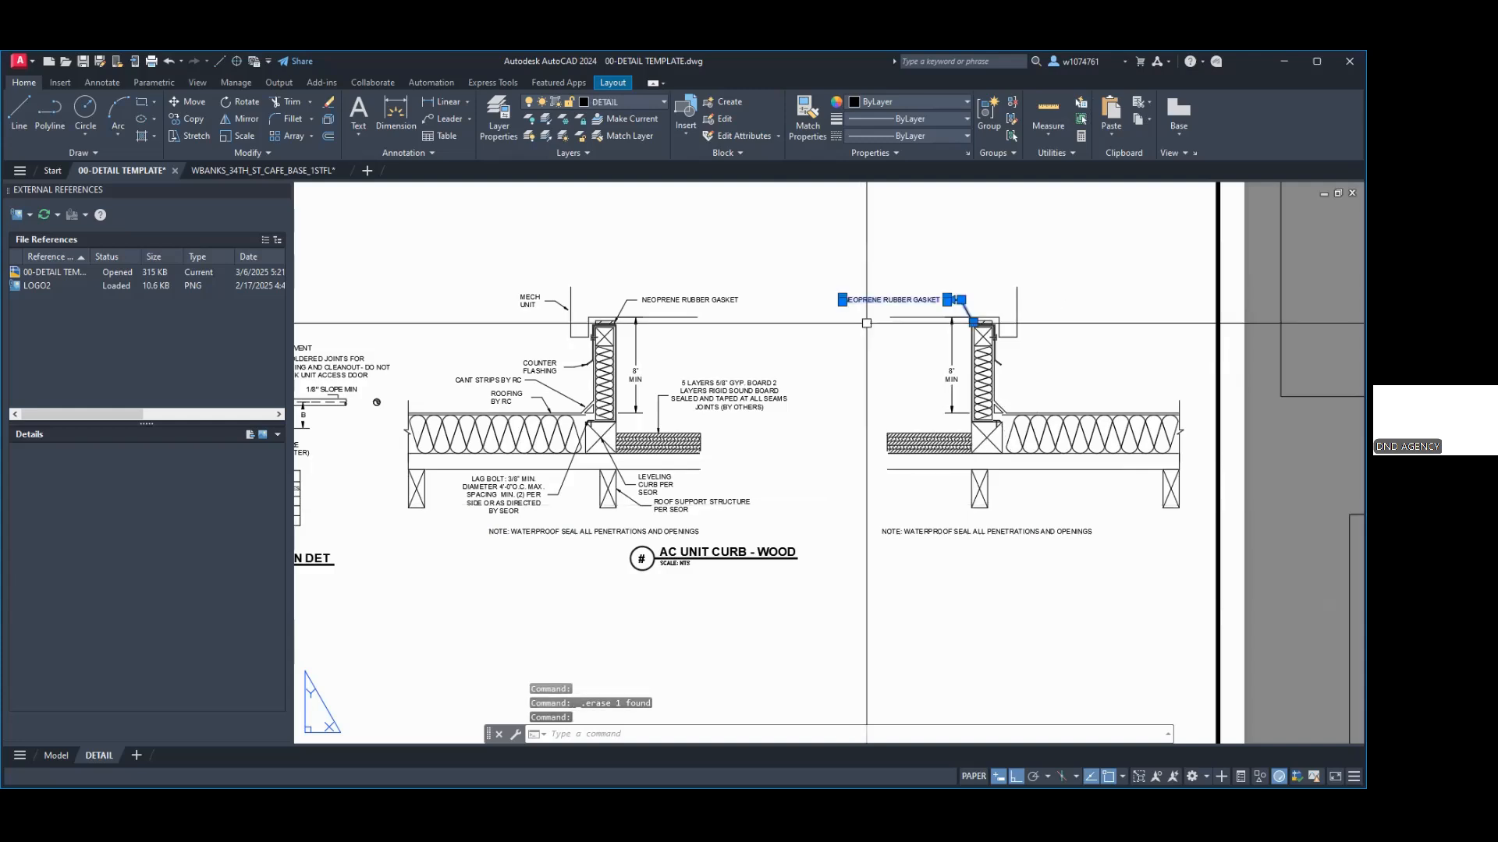
key(Delete)
click(953, 359)
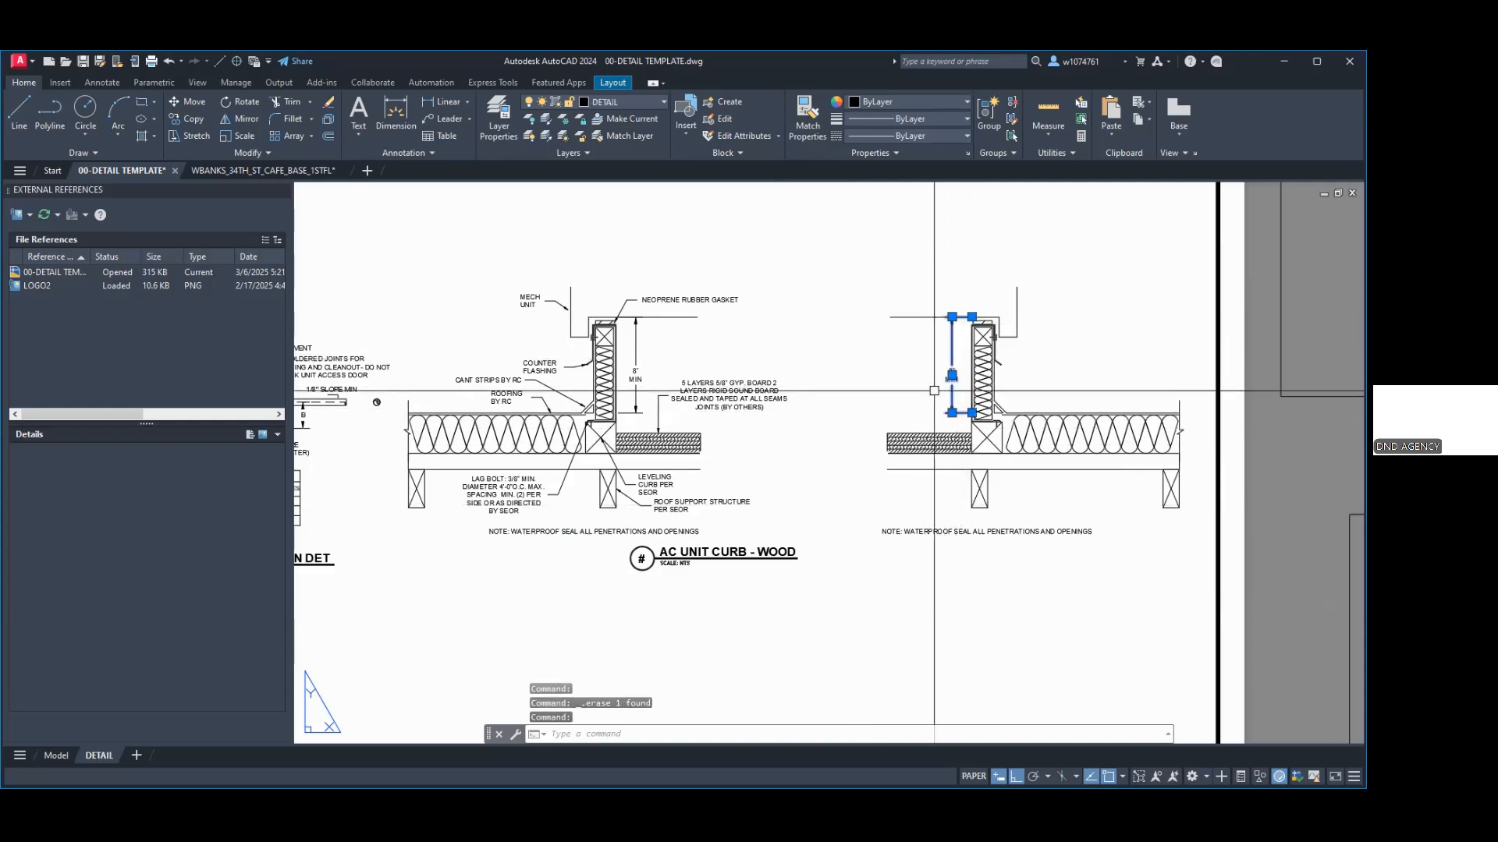
key(Delete)
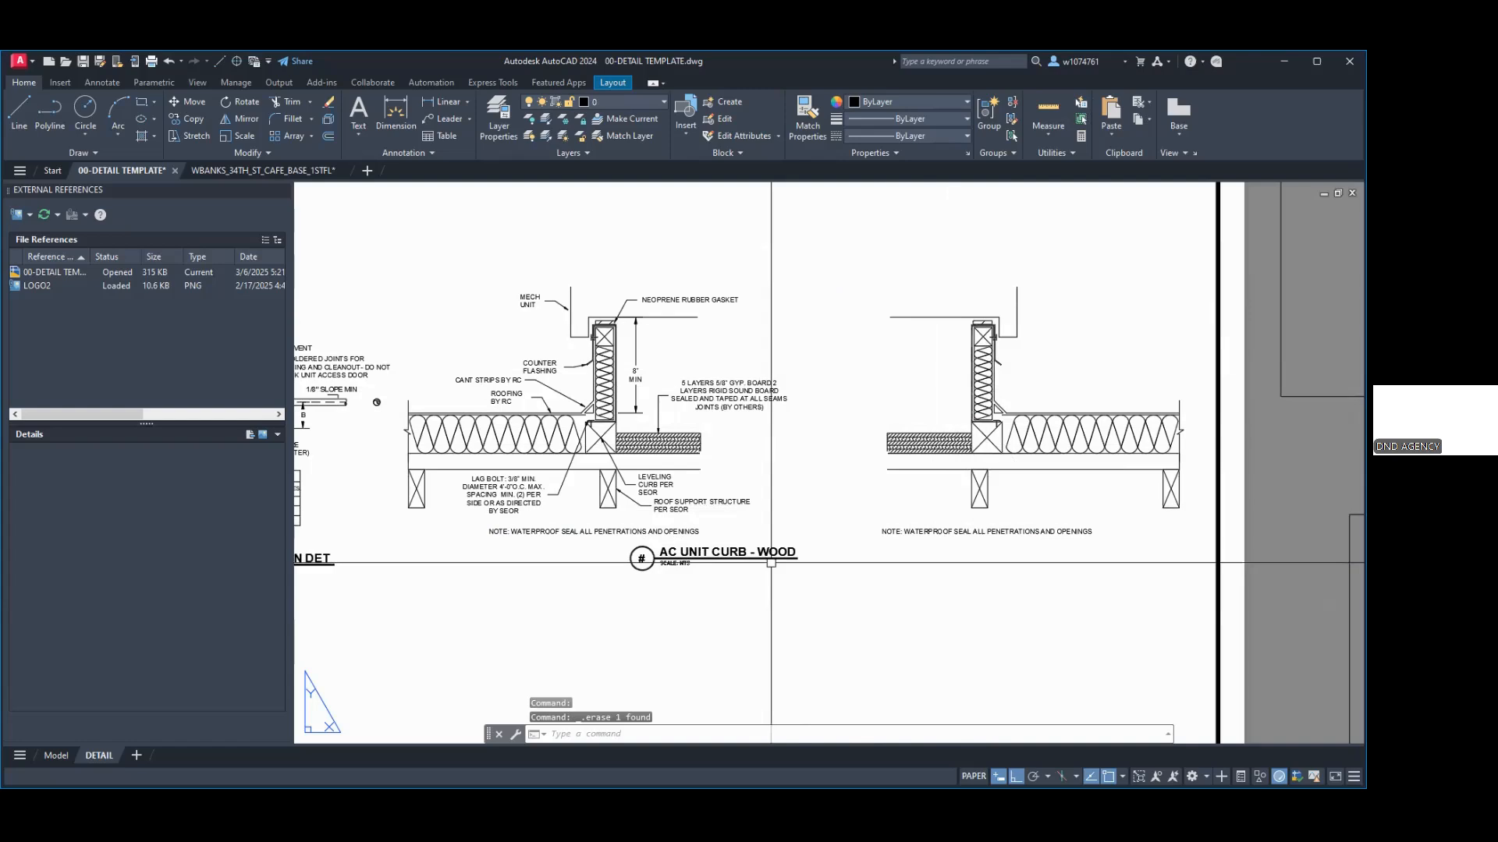
click(961, 532)
key(Delete)
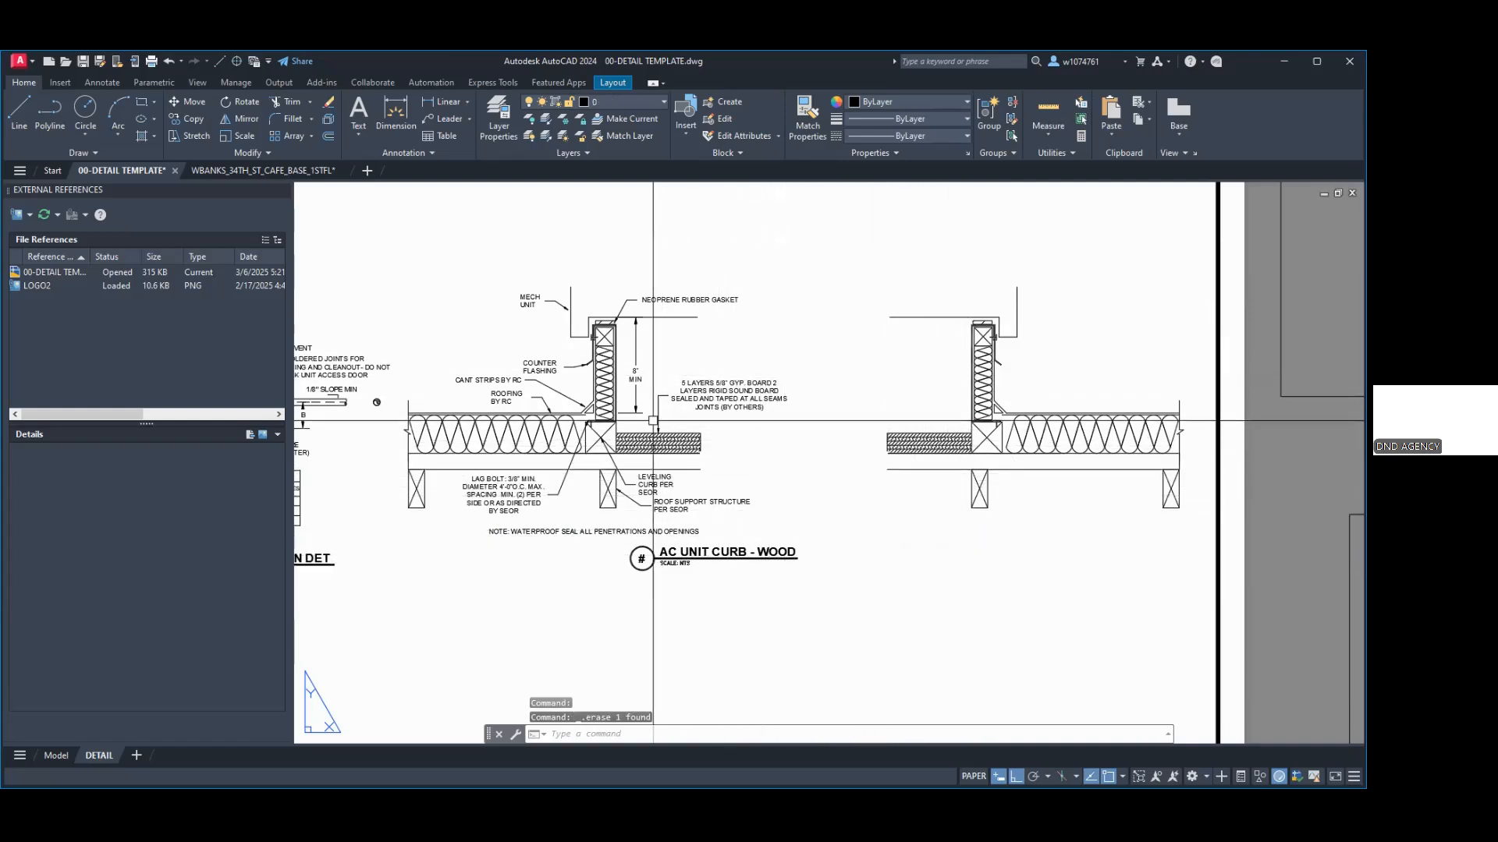
Step: Move the gyp. board and rigid sound board note with its leader straight down, below the AC UNIT CURB - WOOD title
click(676, 422)
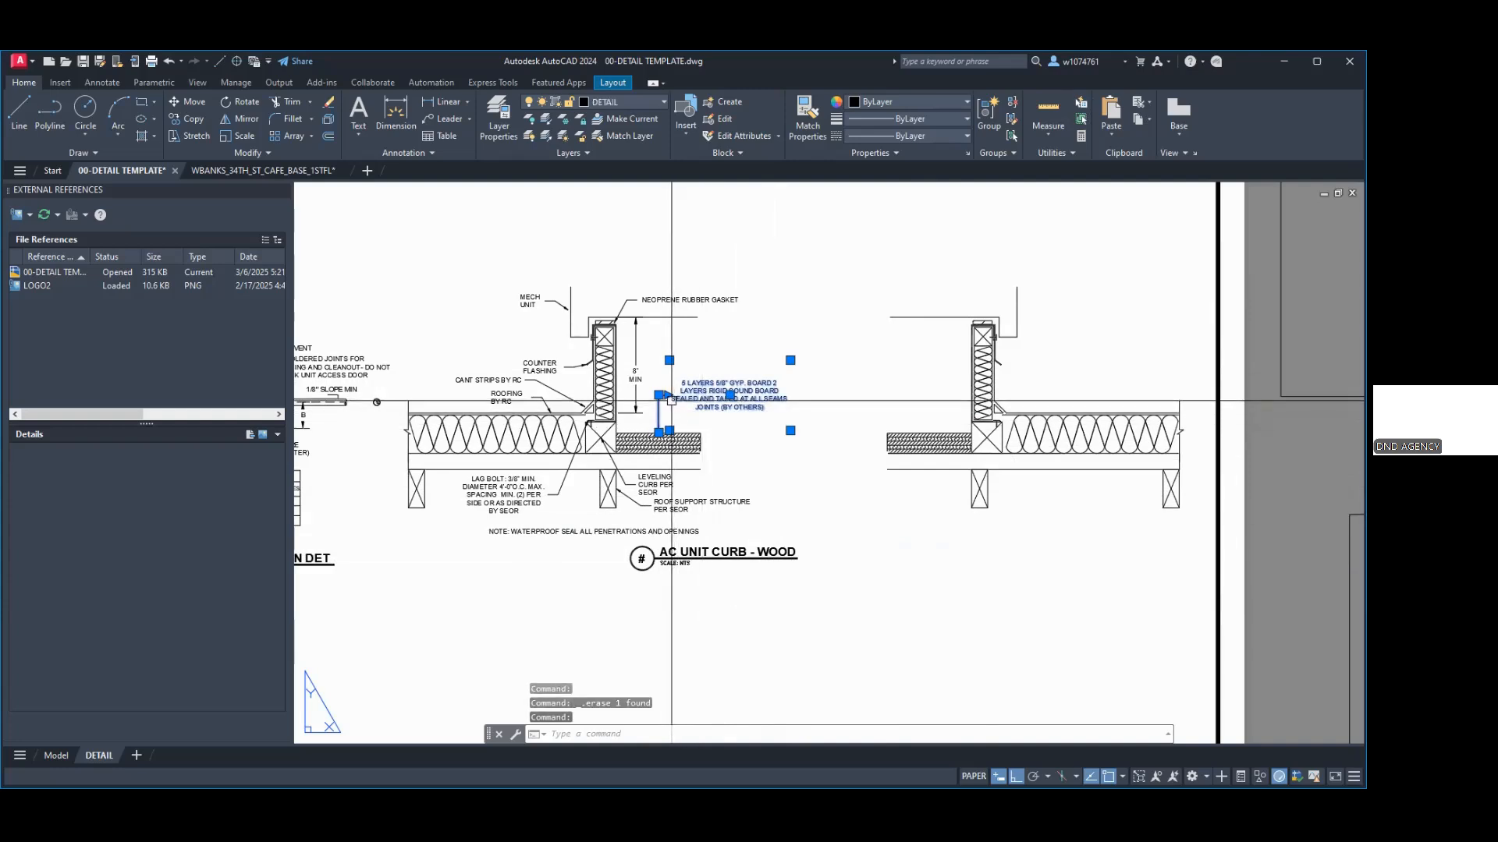
key(m)
key(space)
click(672, 401)
click(672, 649)
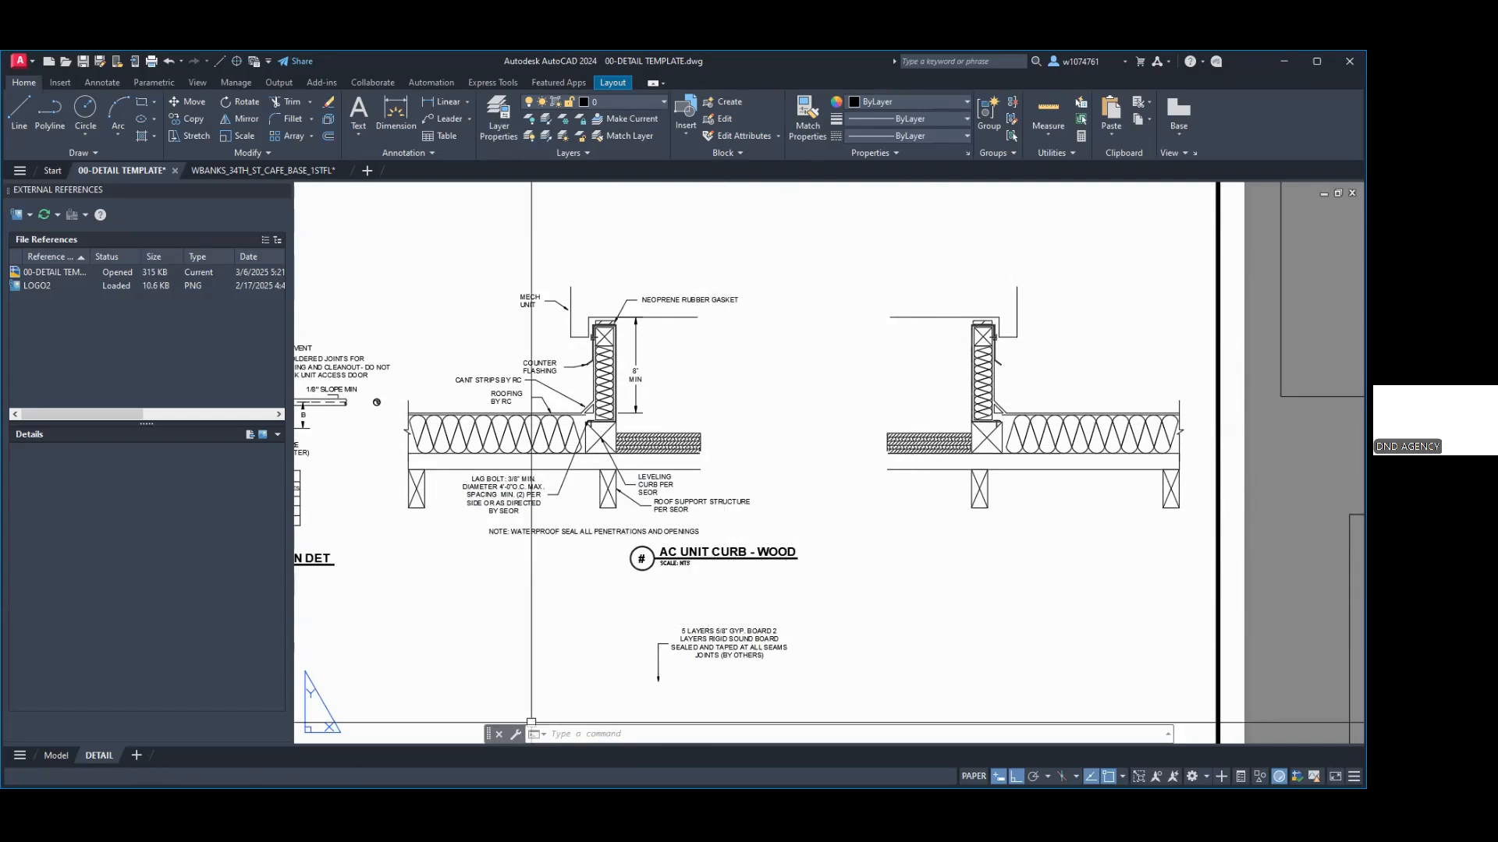
Step: Switch to the WBANKS_34TH_ST_CAFE_BASE_1STFL drawing and examine the café floor plan and its grid lines
click(271, 163)
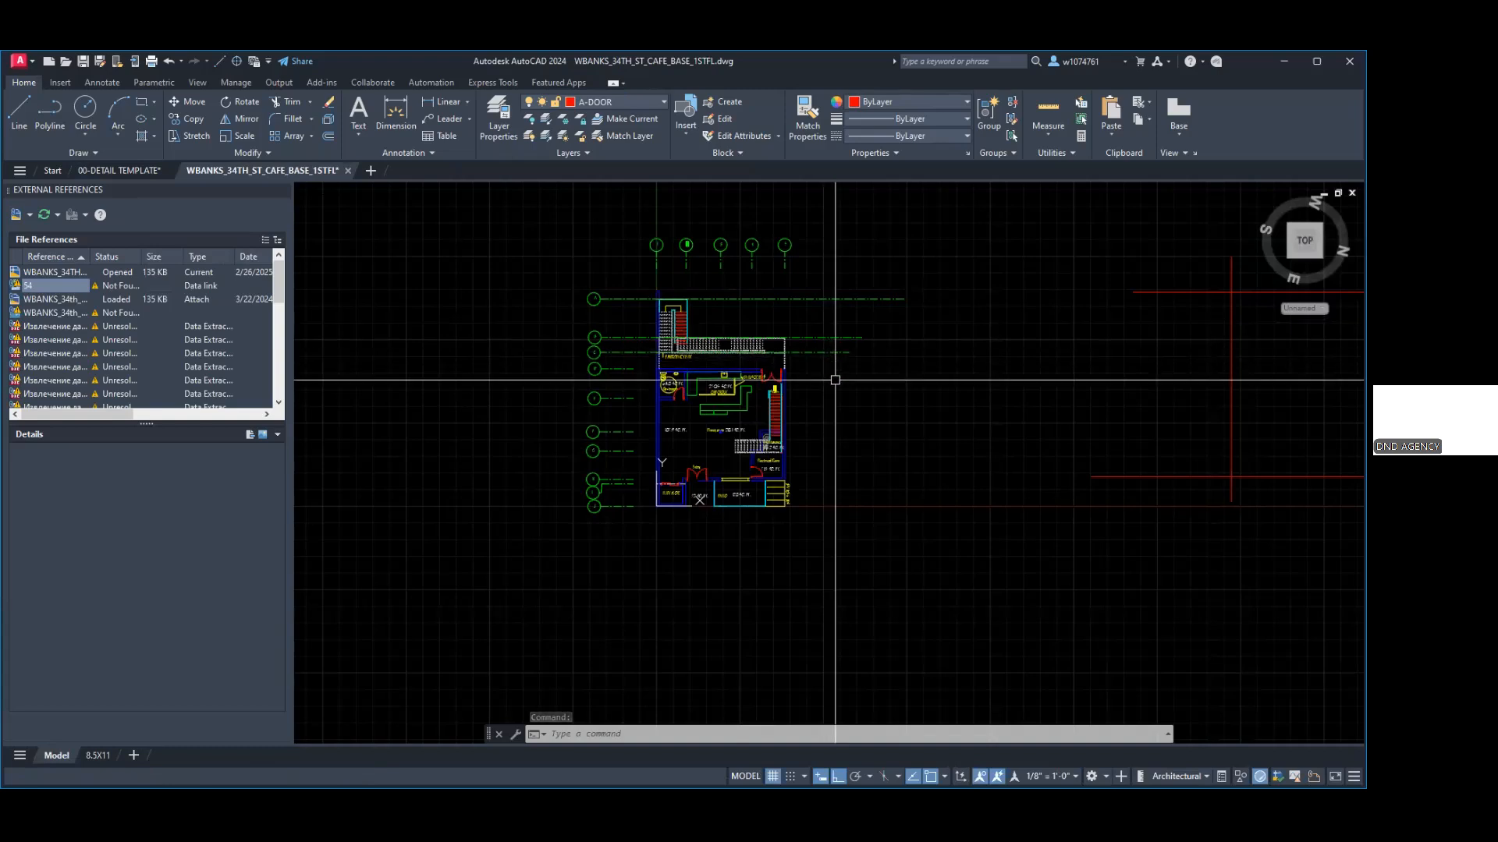
middle_drag(929, 461, 872, 431)
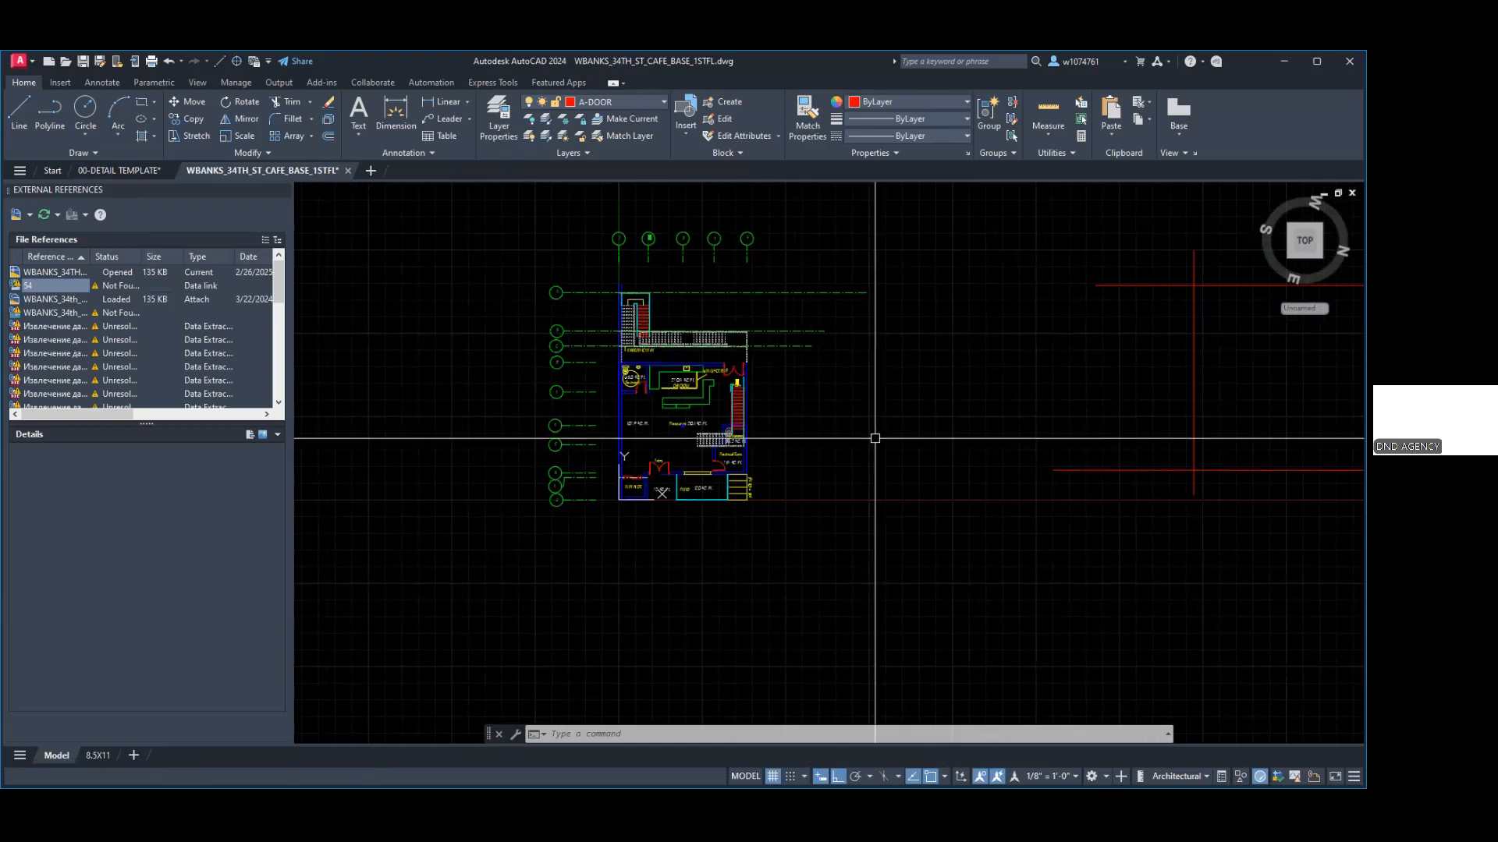
scroll(792, 391, up, 2)
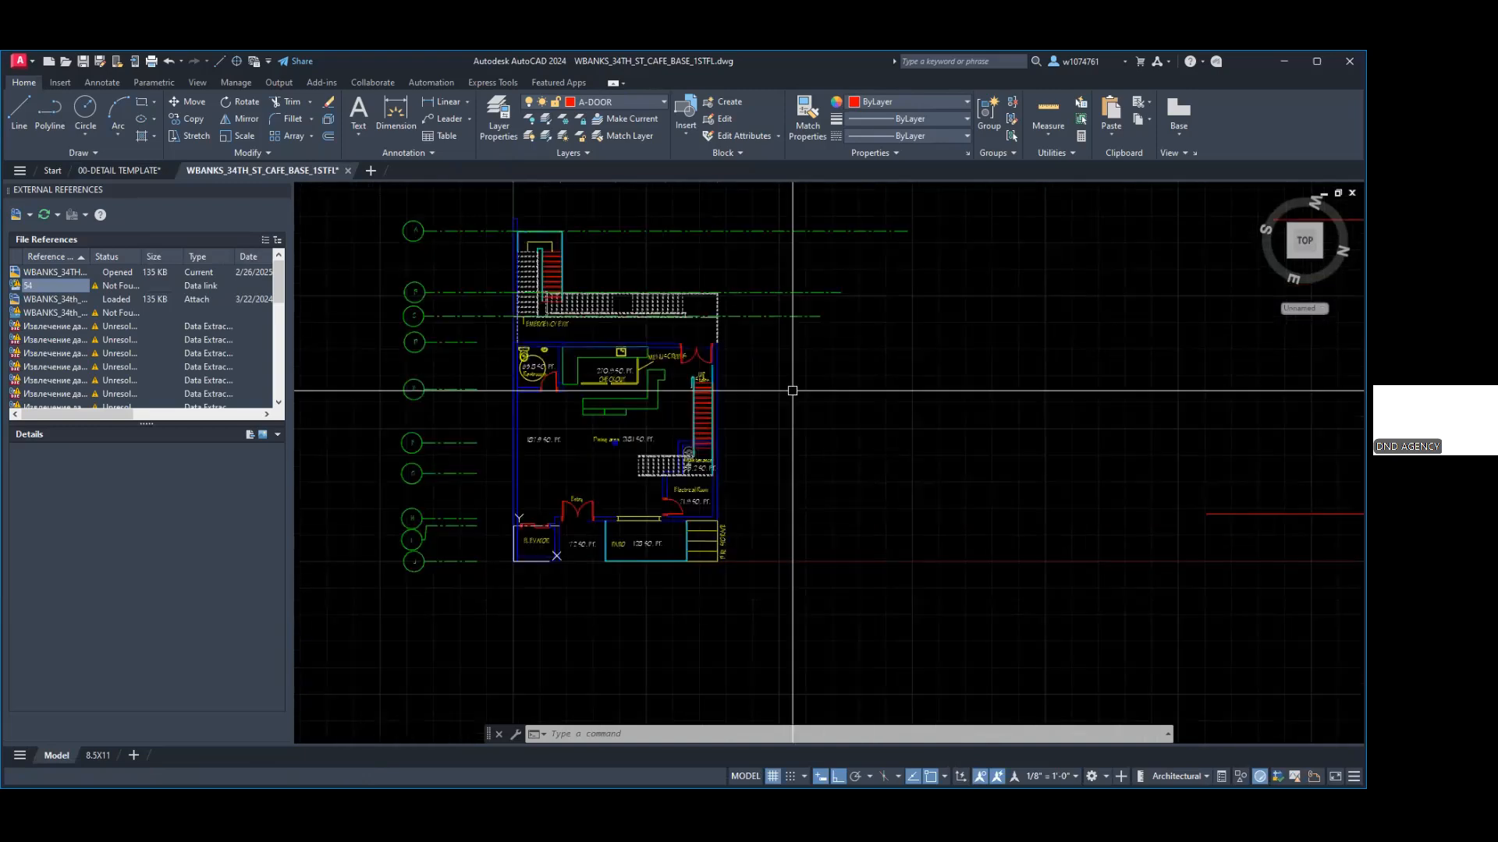
scroll(777, 265, up, 2)
middle_drag(777, 265, 785, 303)
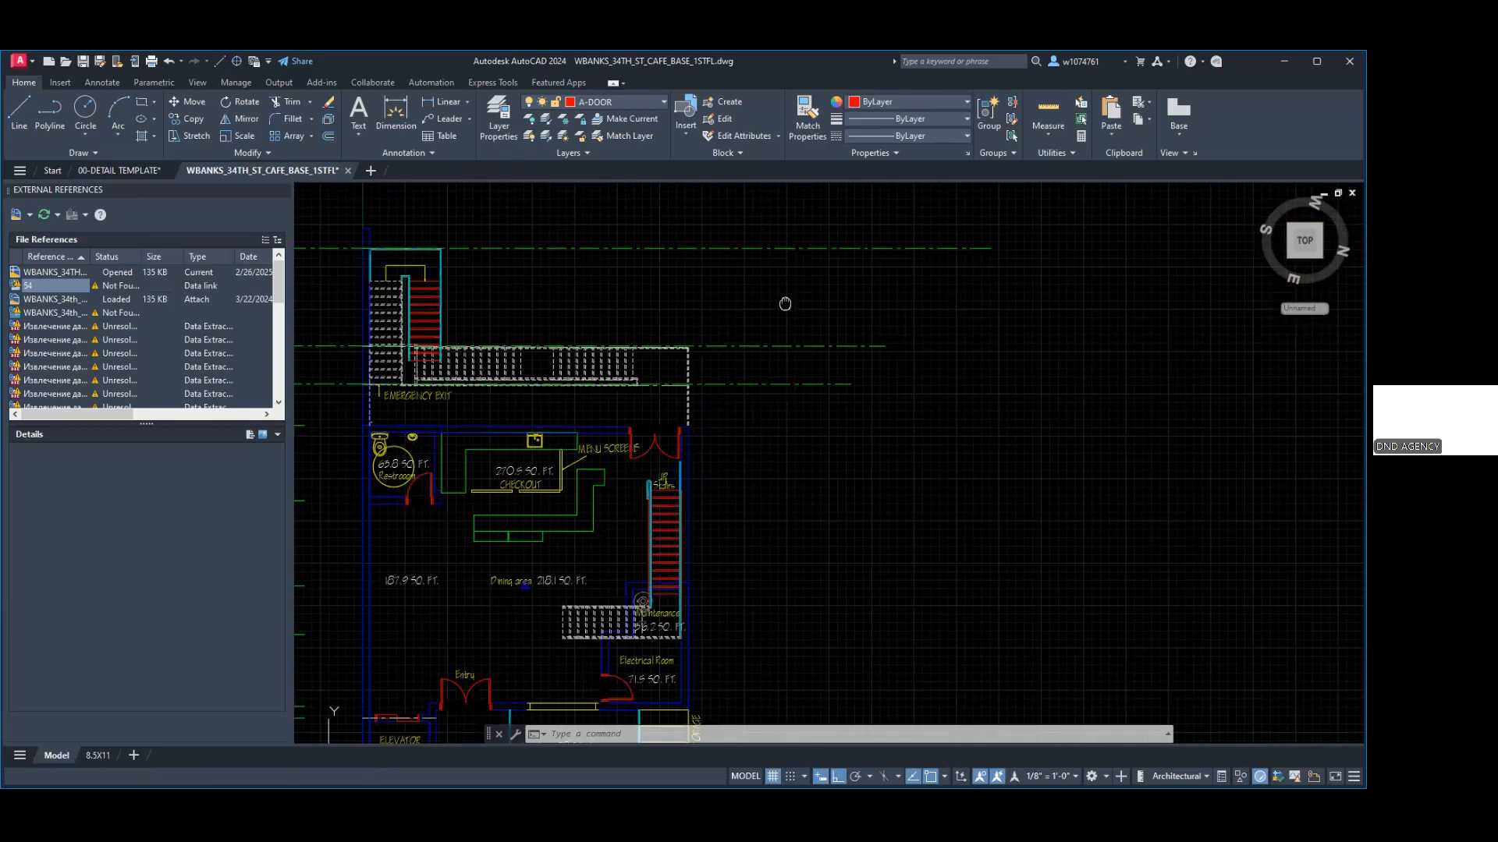
scroll(929, 470, down, 4)
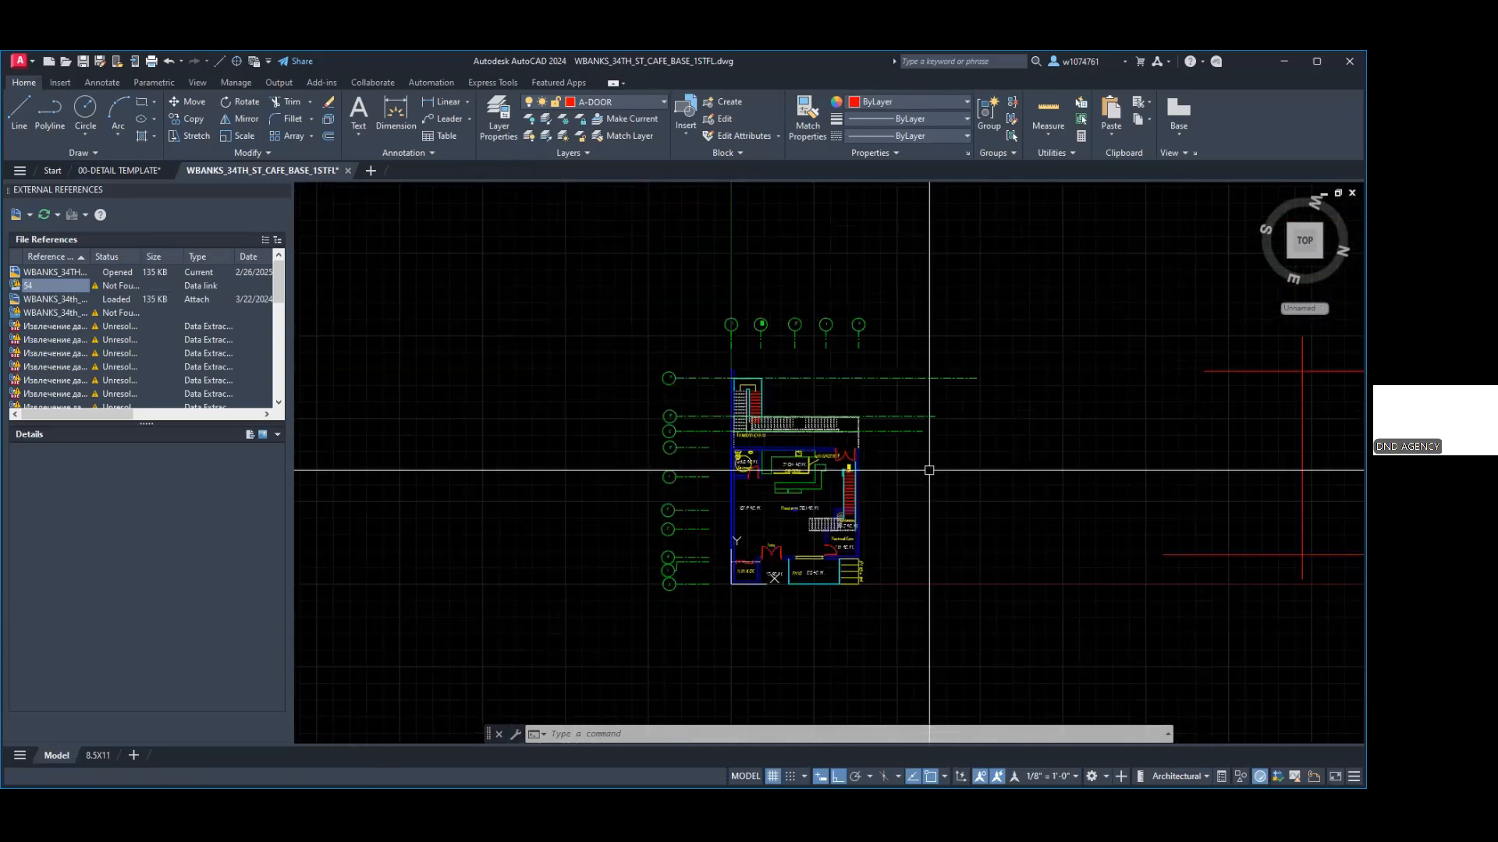
middle_drag(929, 471, 884, 467)
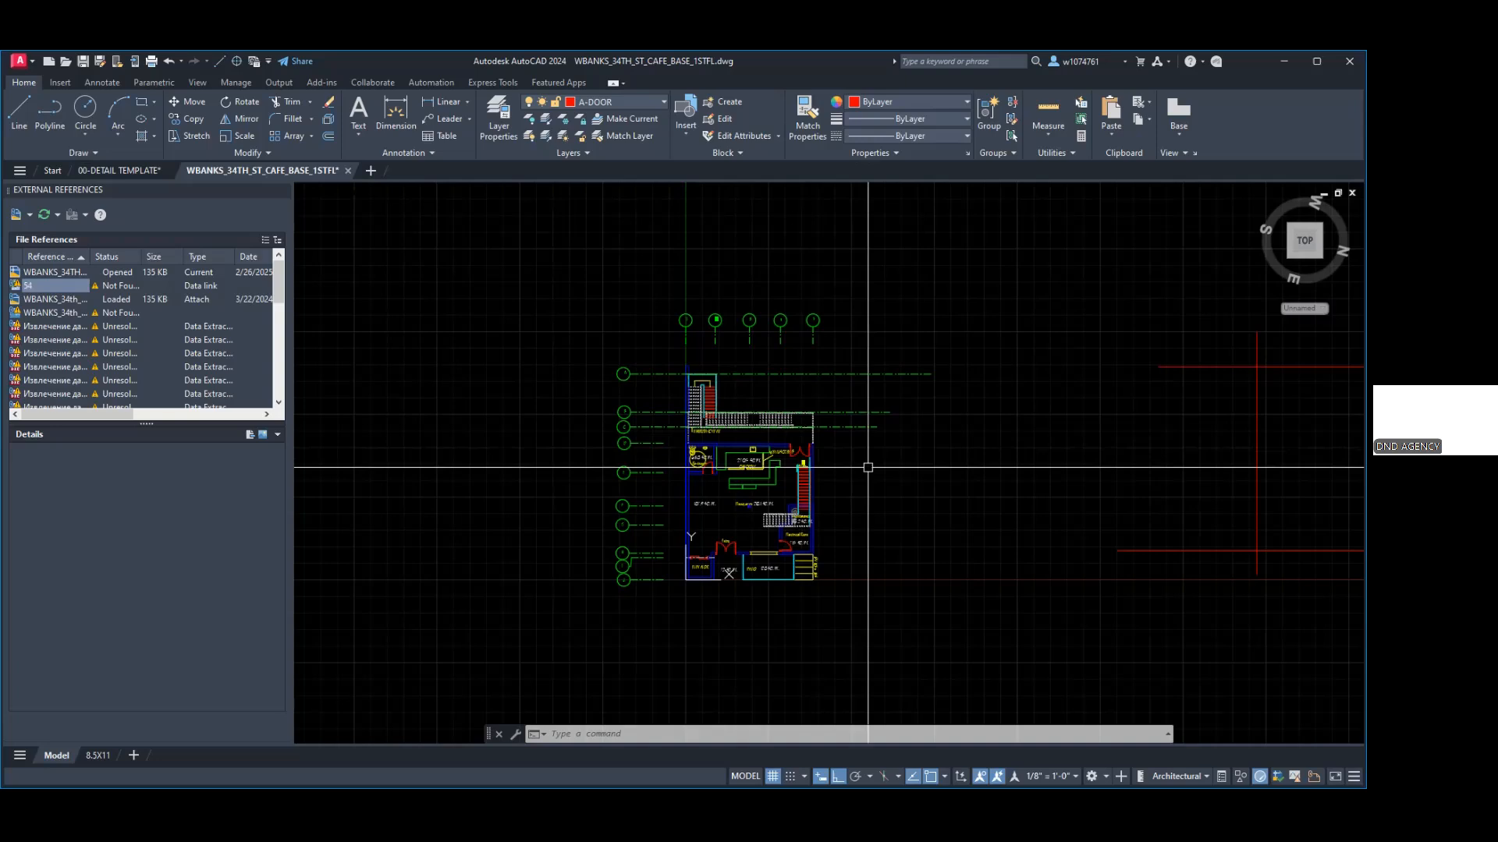
scroll(871, 429, up, 2)
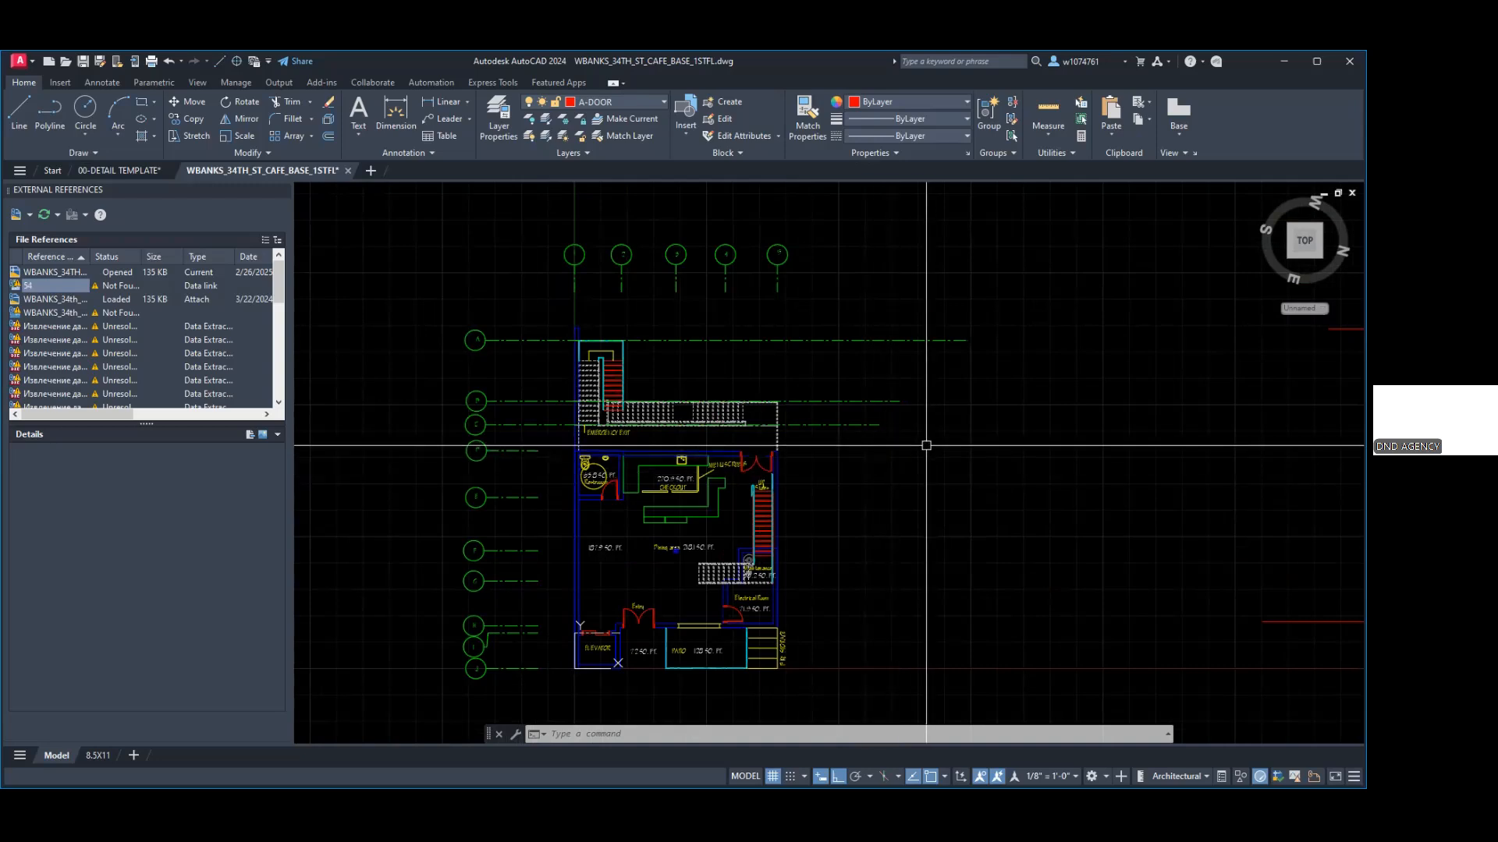
Step: Stretch grid line C so its free end lines up with the end of grid line B
click(879, 425)
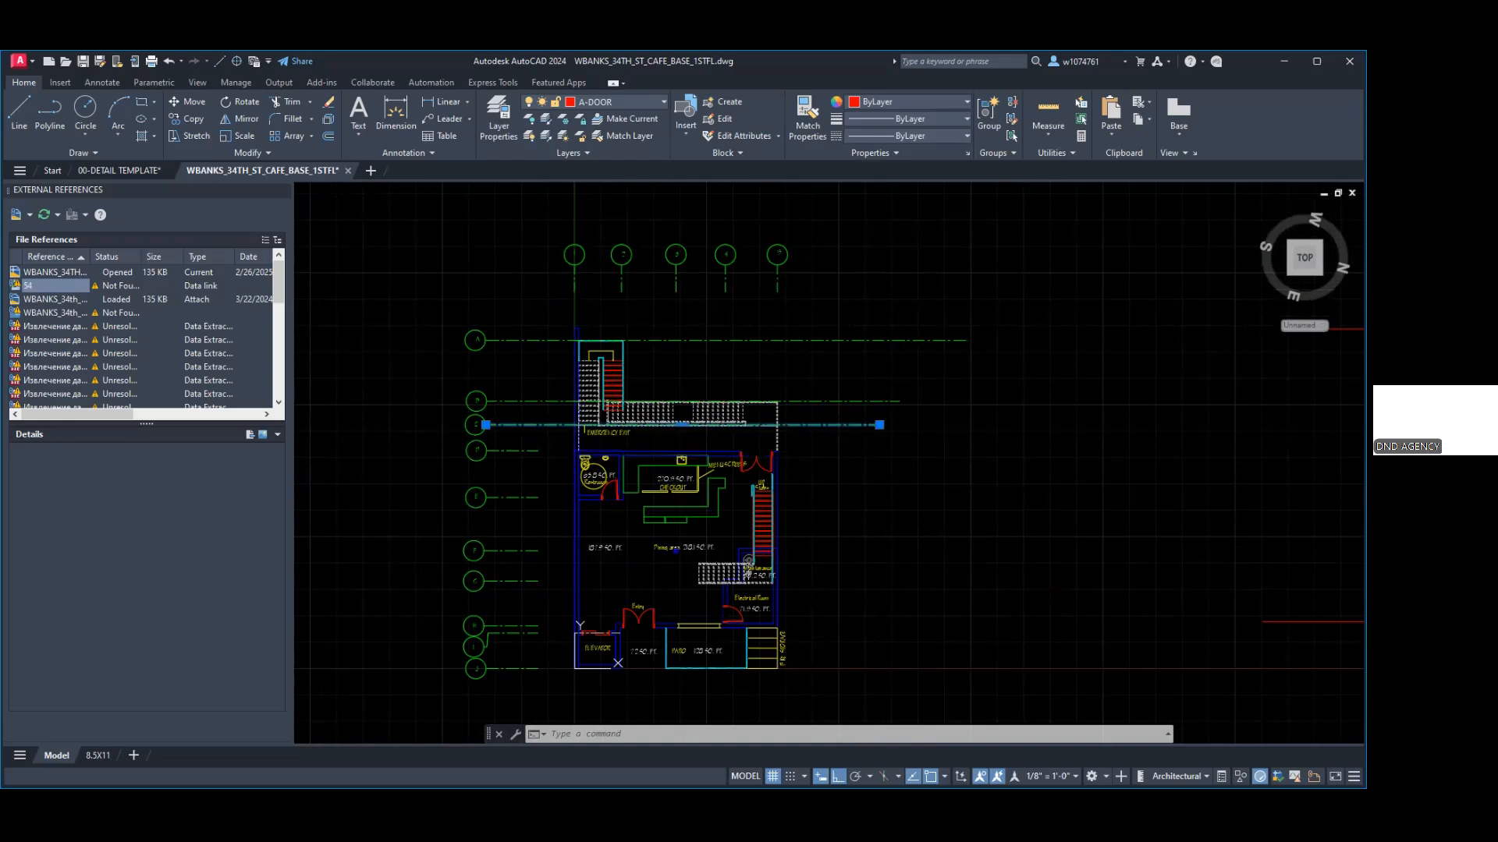
click(879, 425)
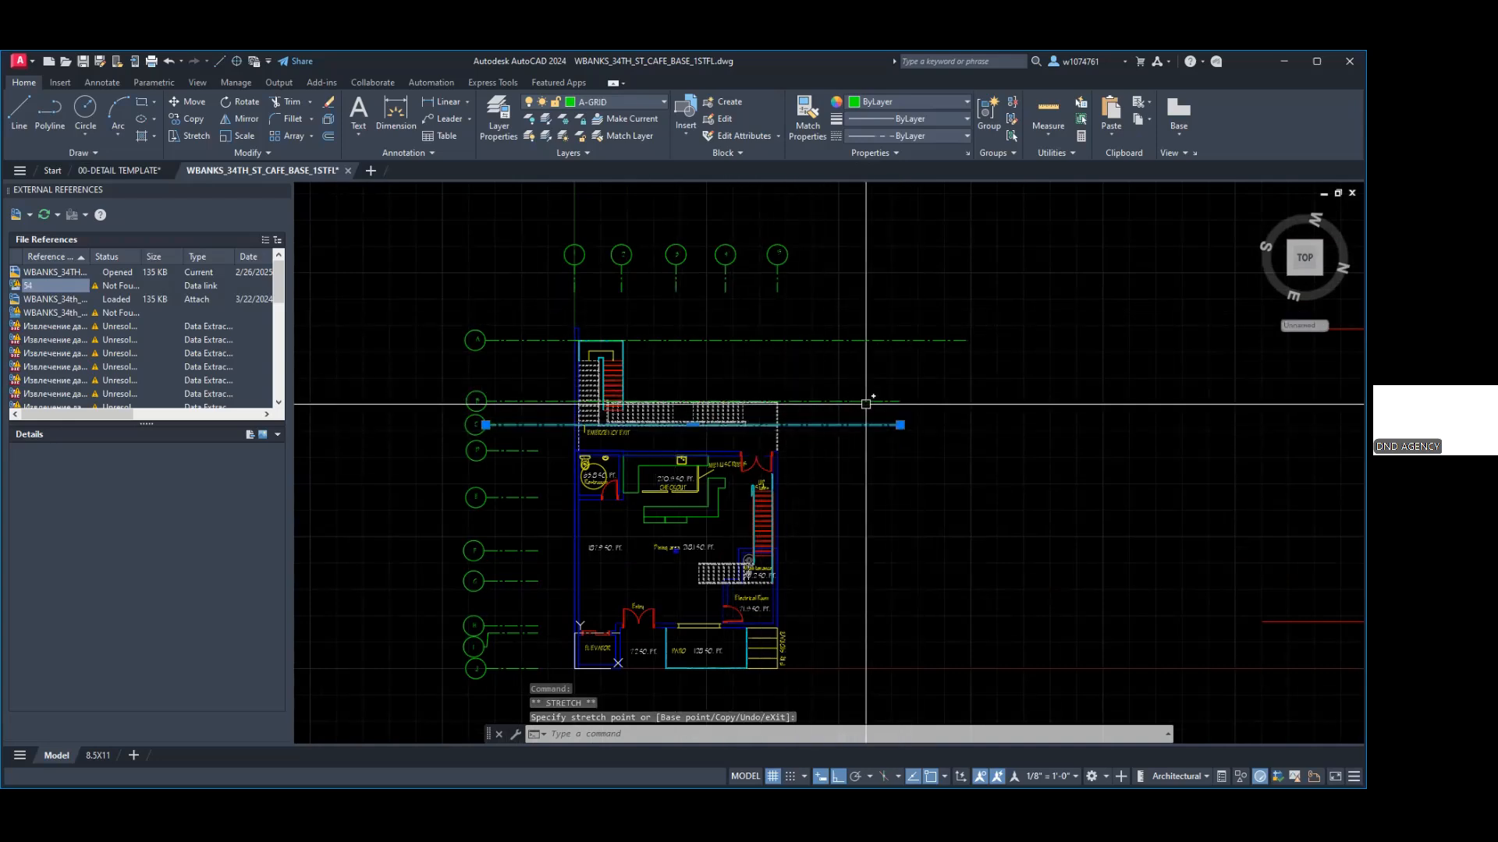
click(901, 425)
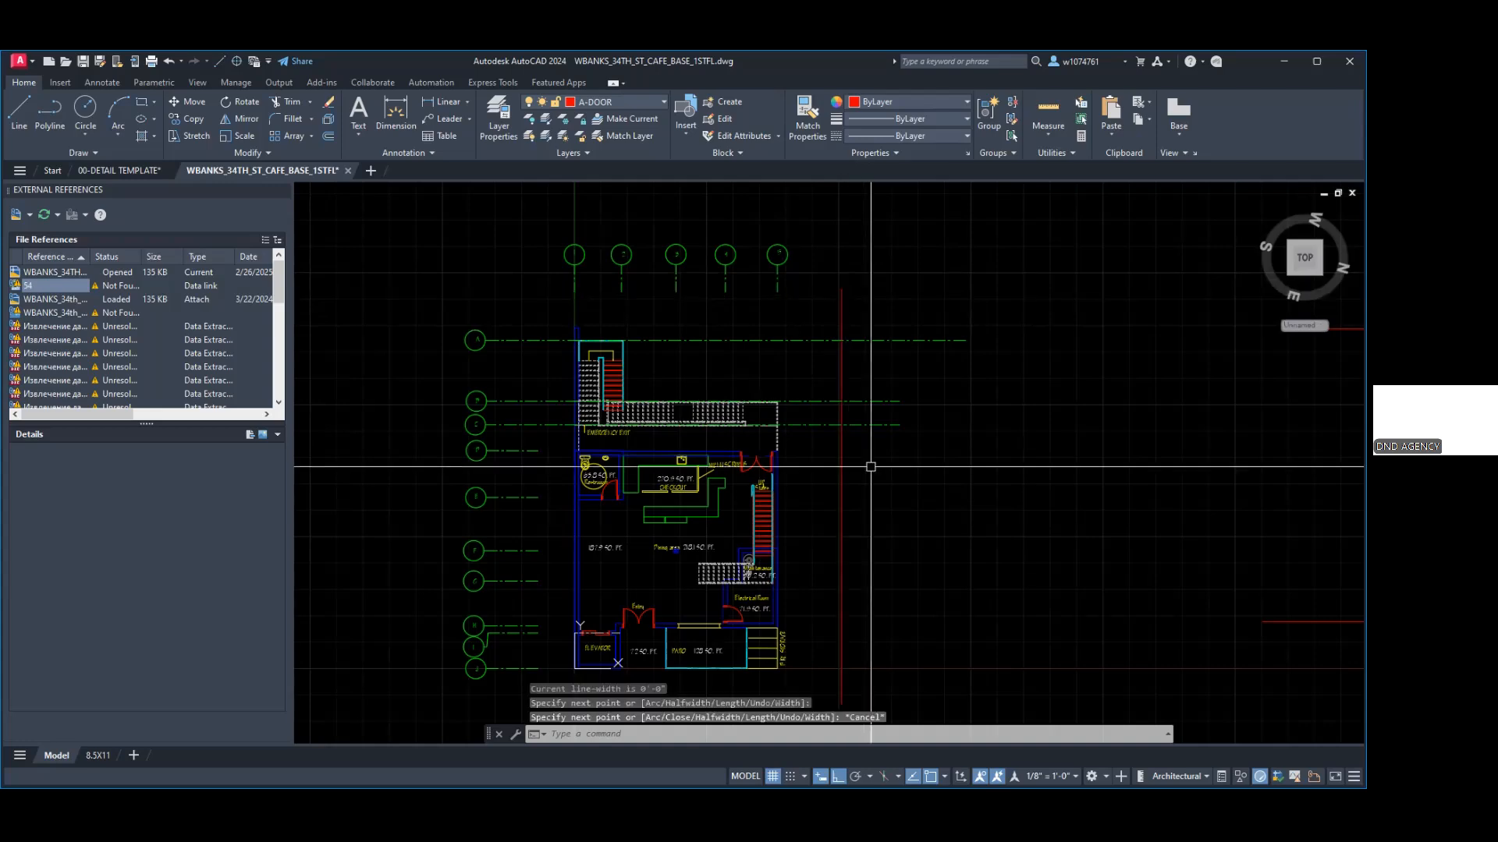
Step: Trim the long ends of grid lines A, B and C back to the vertical polyline beside the floor plan
text(tr)
key(Return)
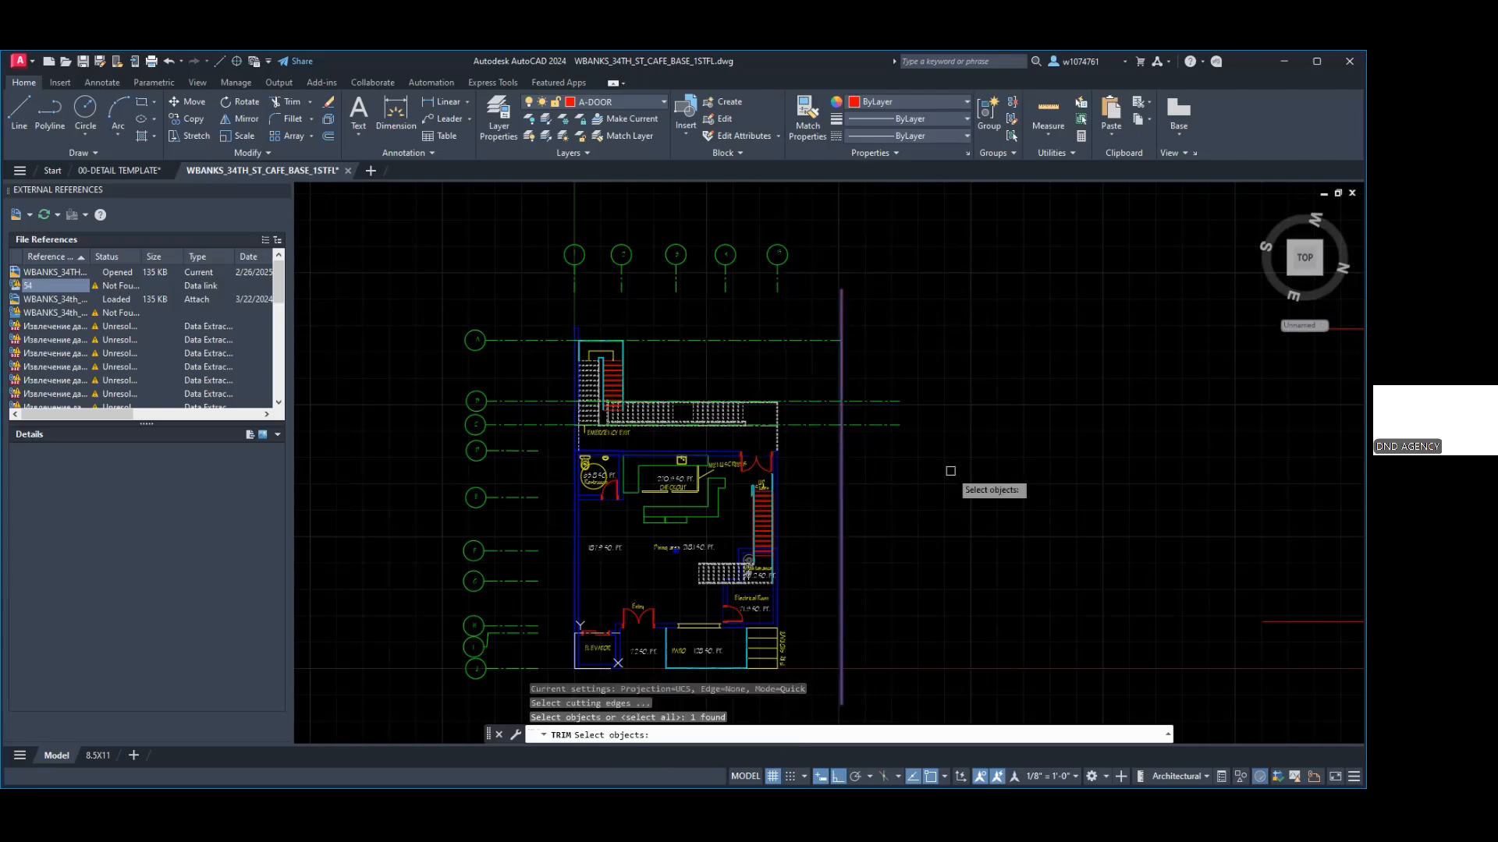
key(Return)
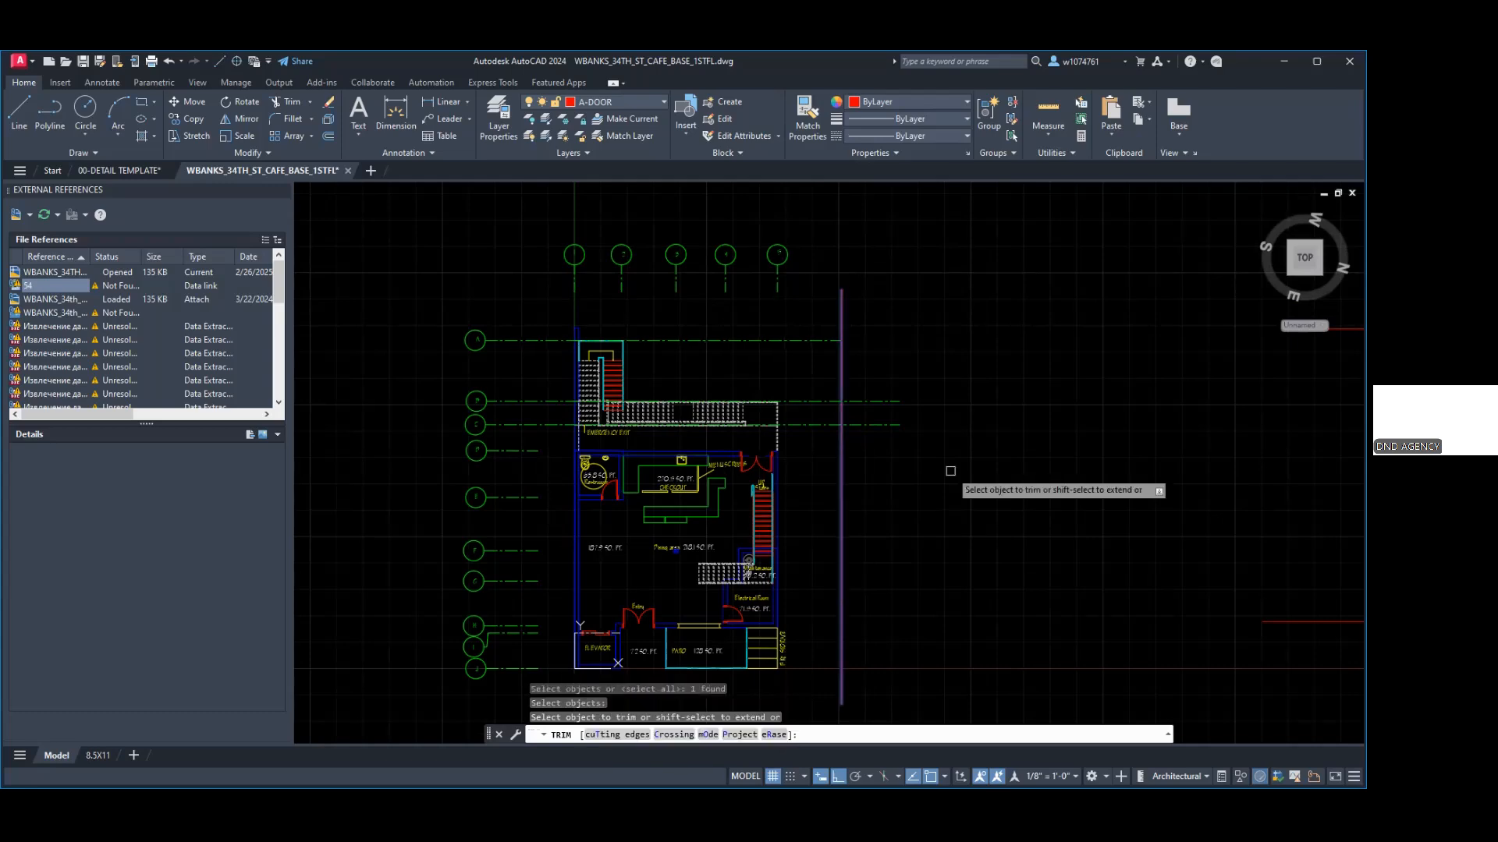
drag(884, 317, 902, 549)
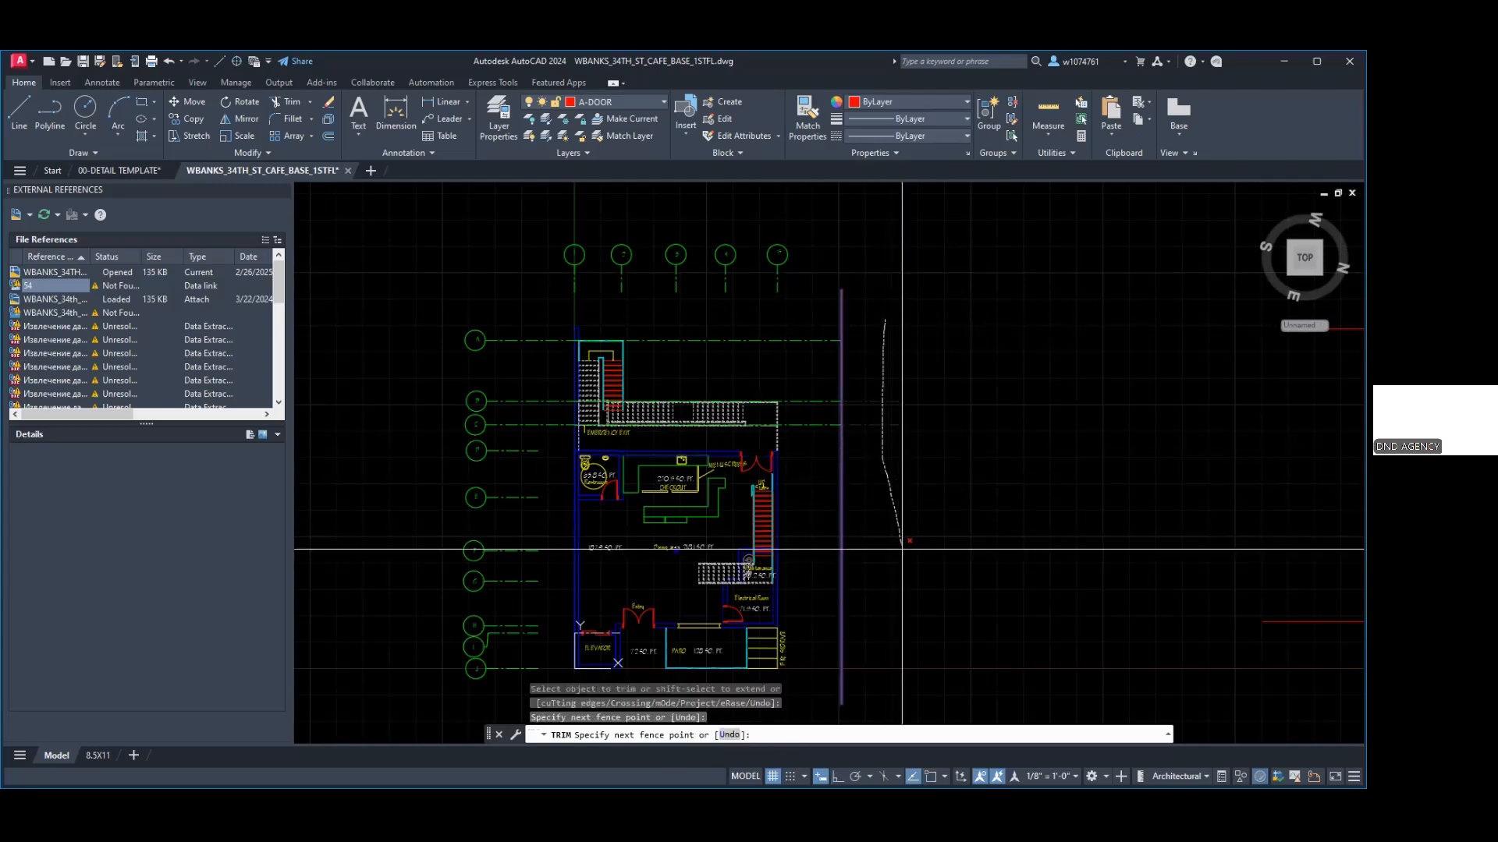
key(Escape)
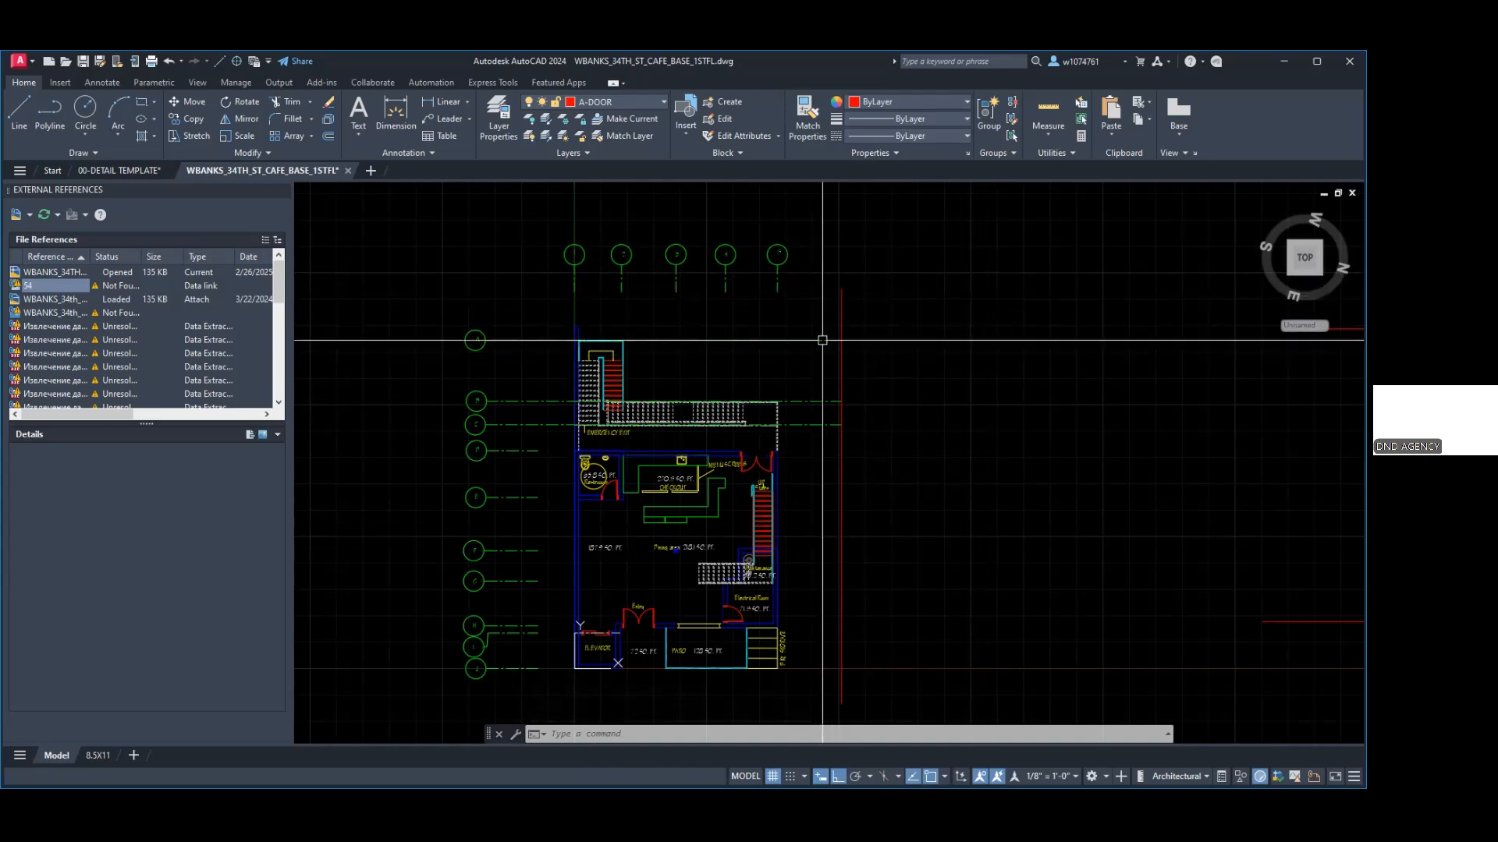
Step: Stretch grid line A far past the vertical cutting line and erase the piece beyond that line
click(828, 338)
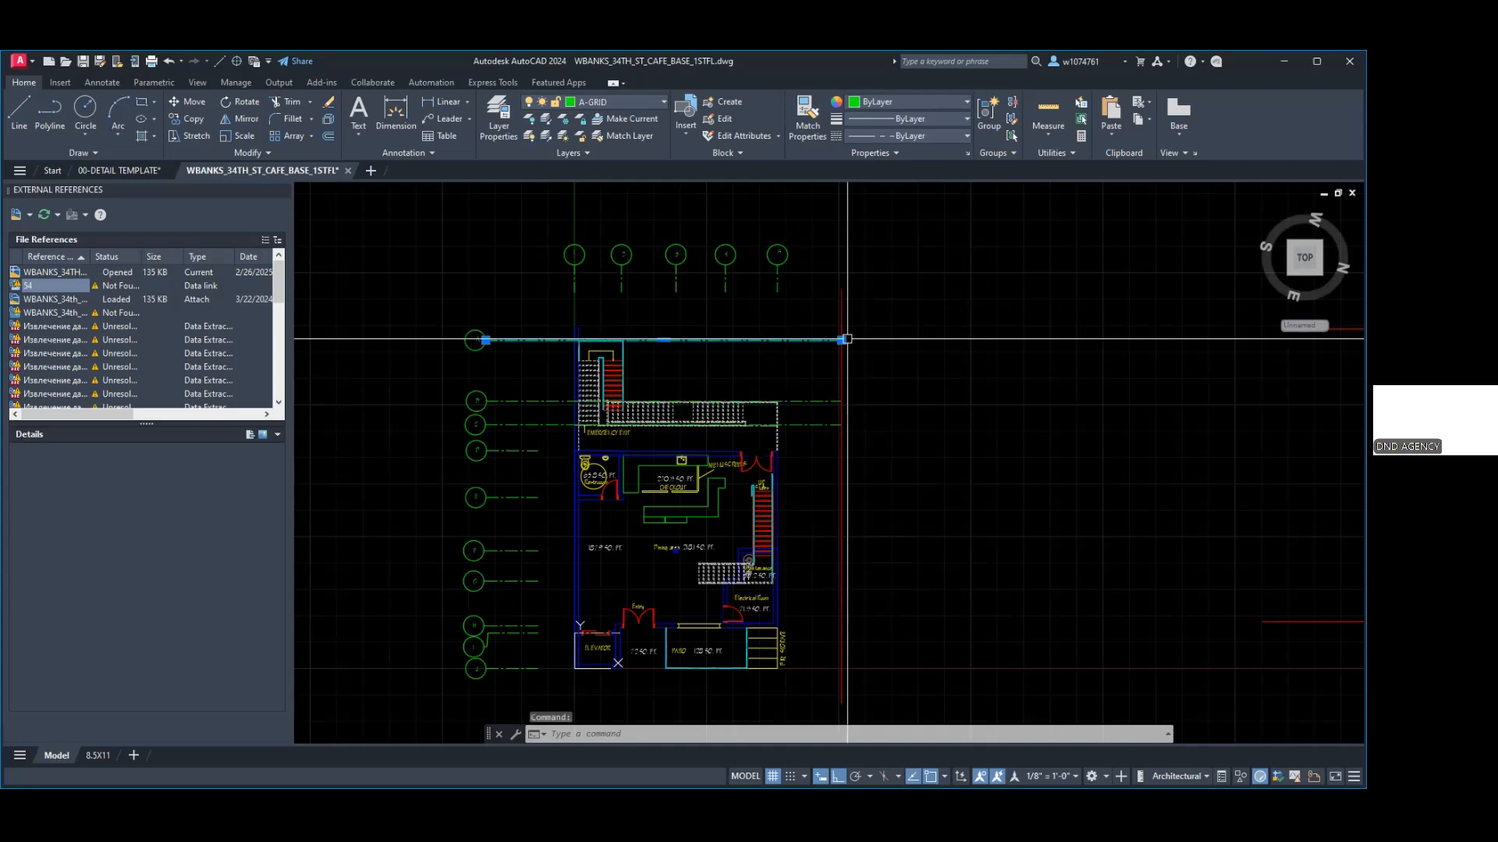
click(844, 340)
key(Escape)
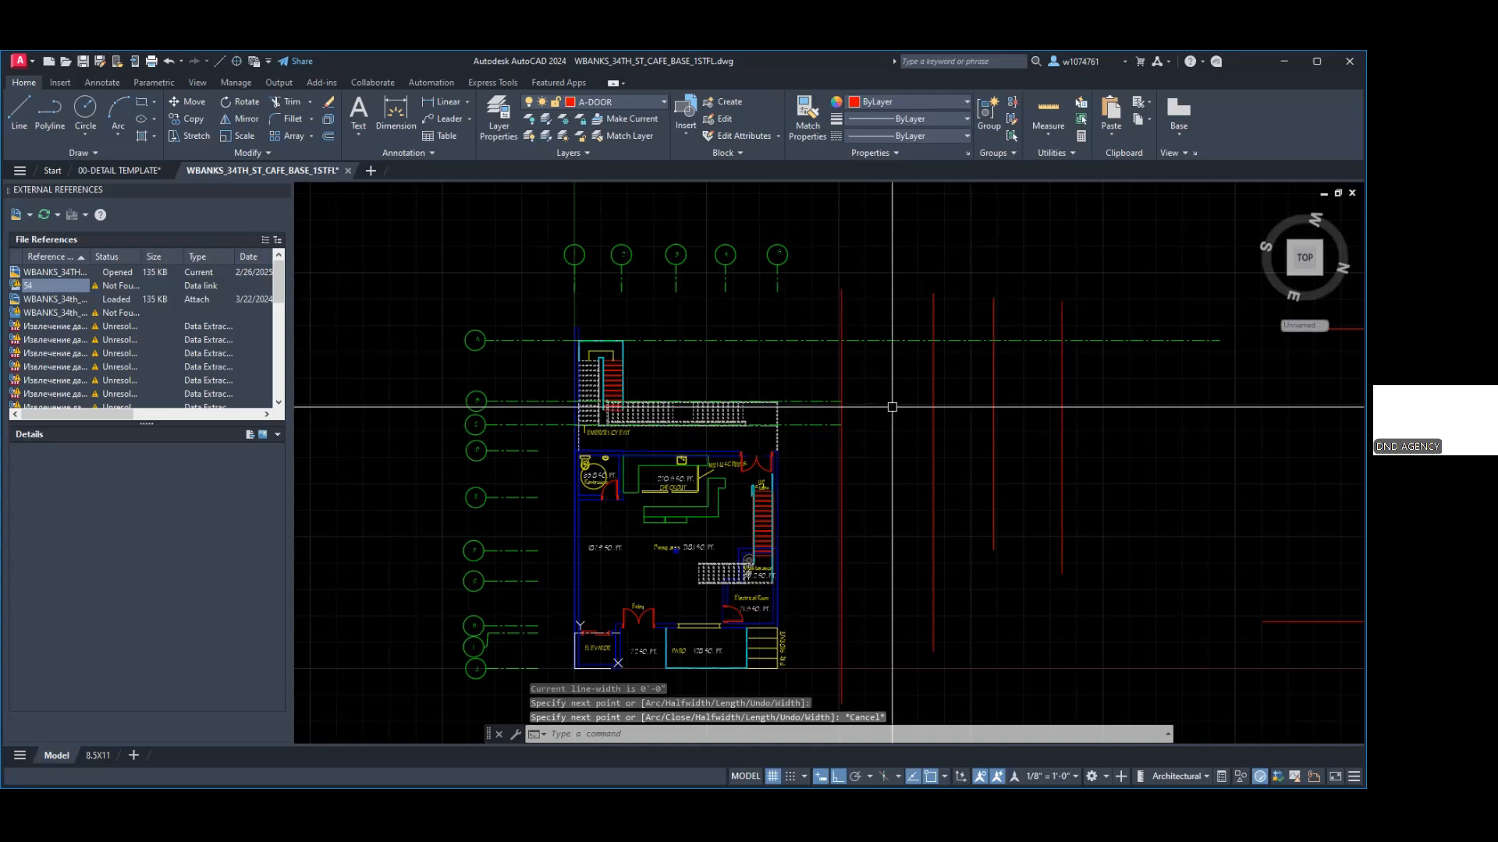
click(893, 406)
click(873, 328)
key(Delete)
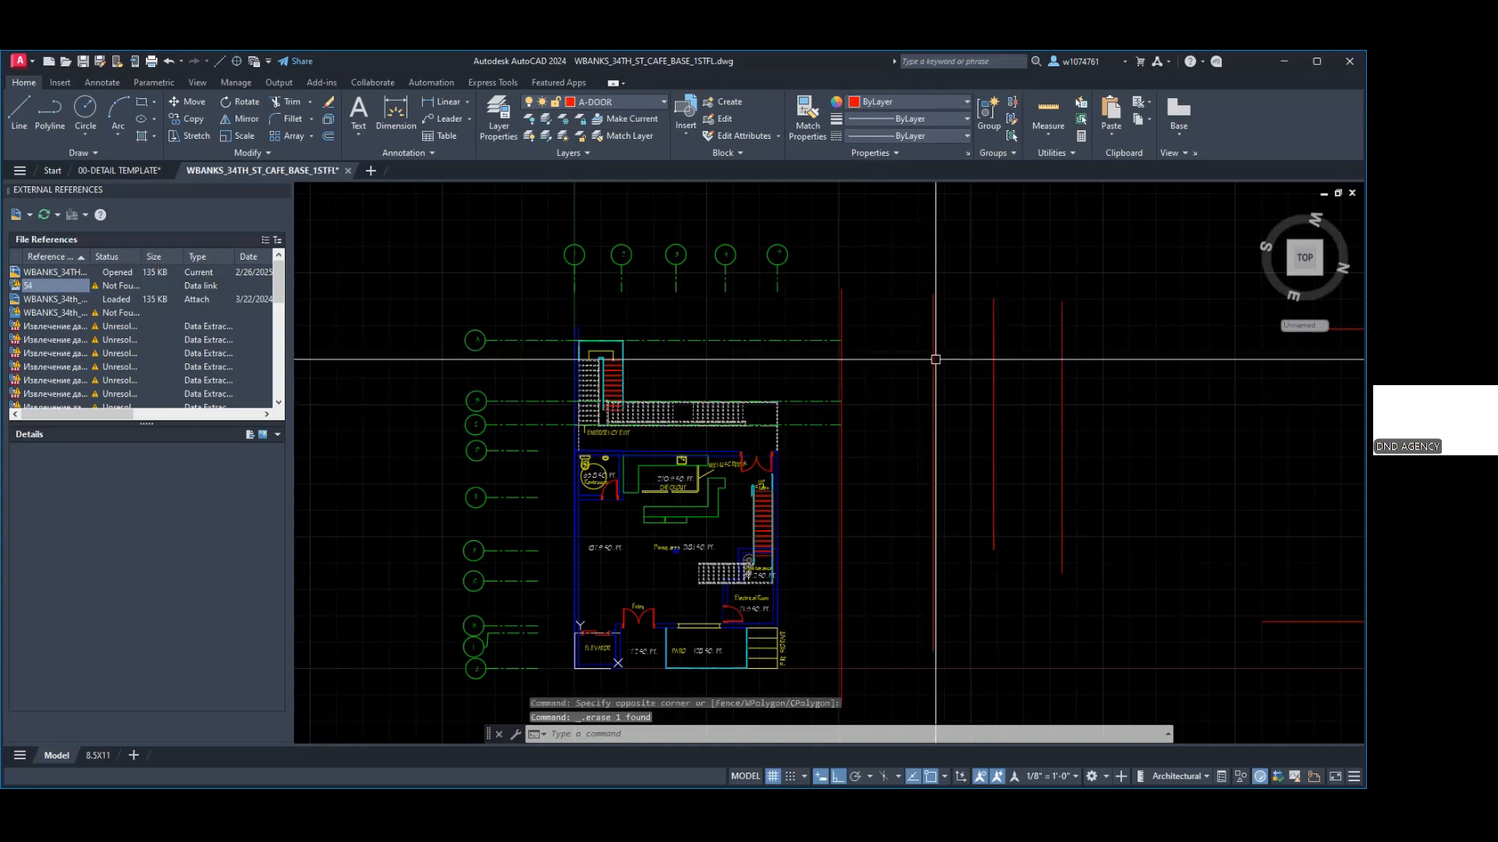
Step: Erase the three extra vertical lines and the vertical cutting line beside the floor plan
click(1116, 320)
click(903, 445)
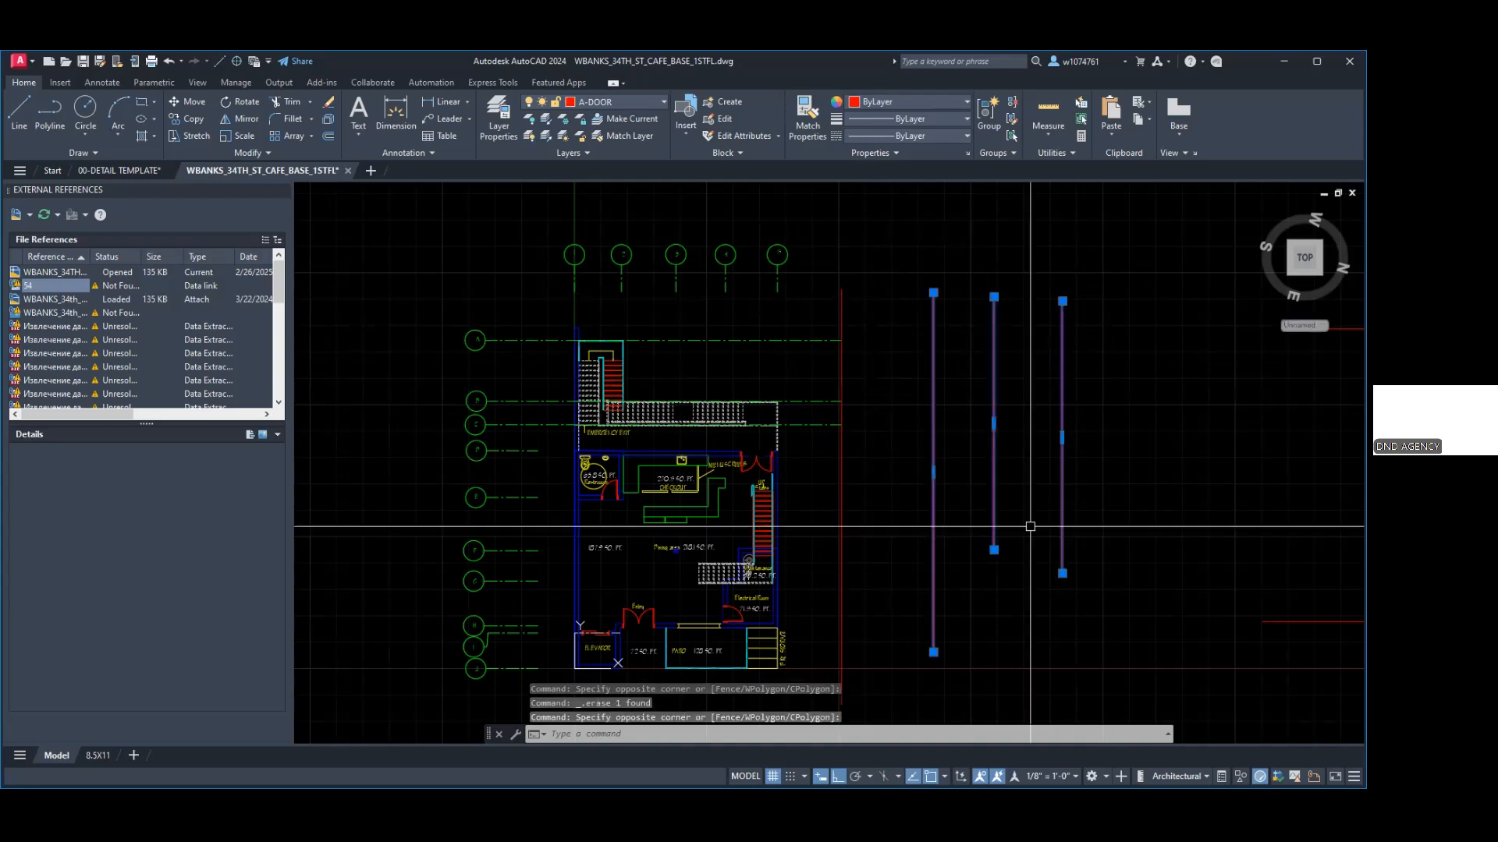
key(Delete)
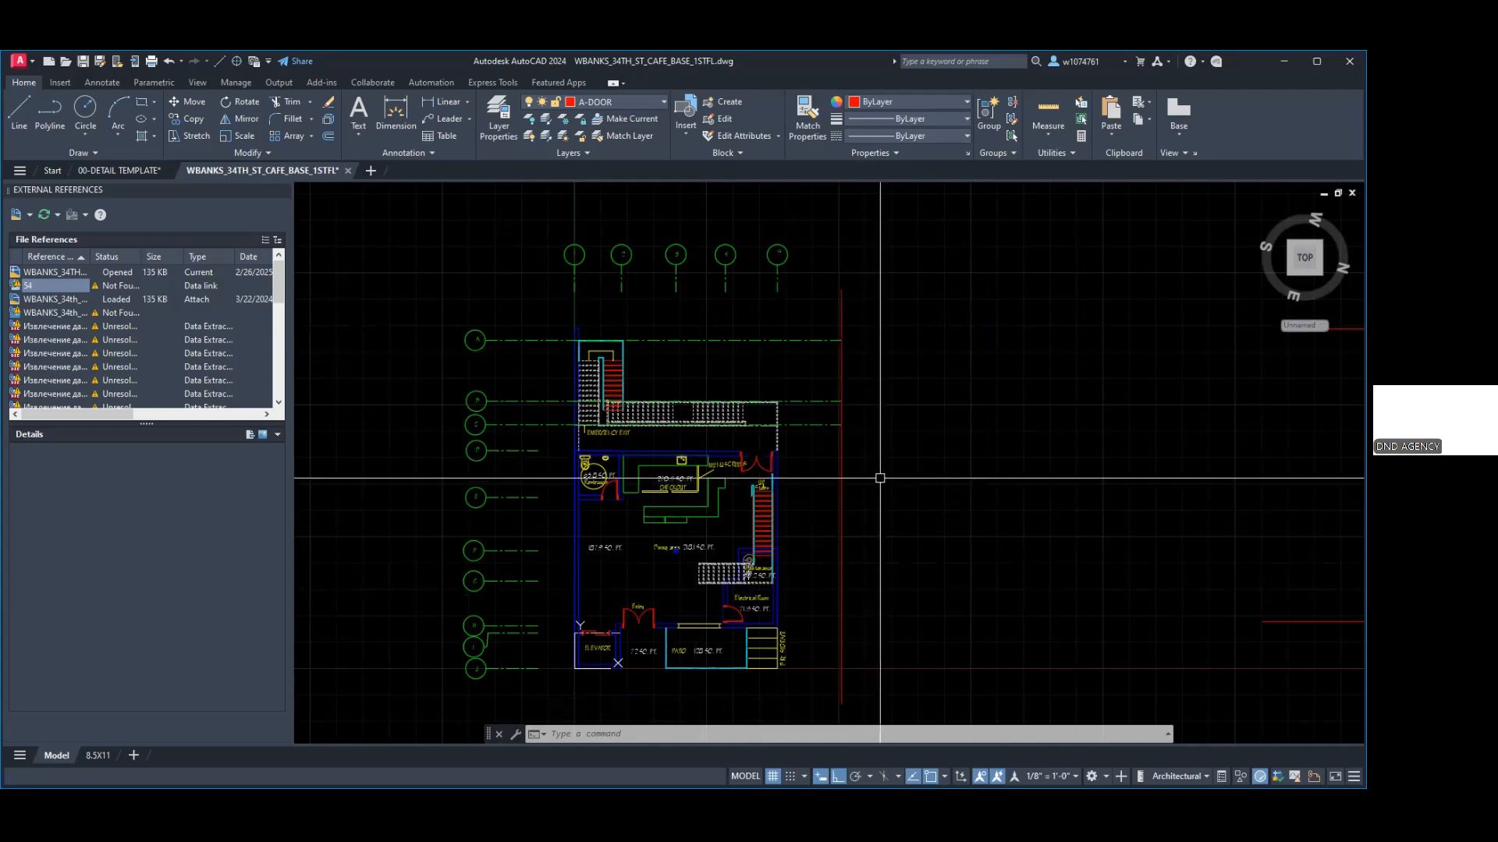
click(842, 491)
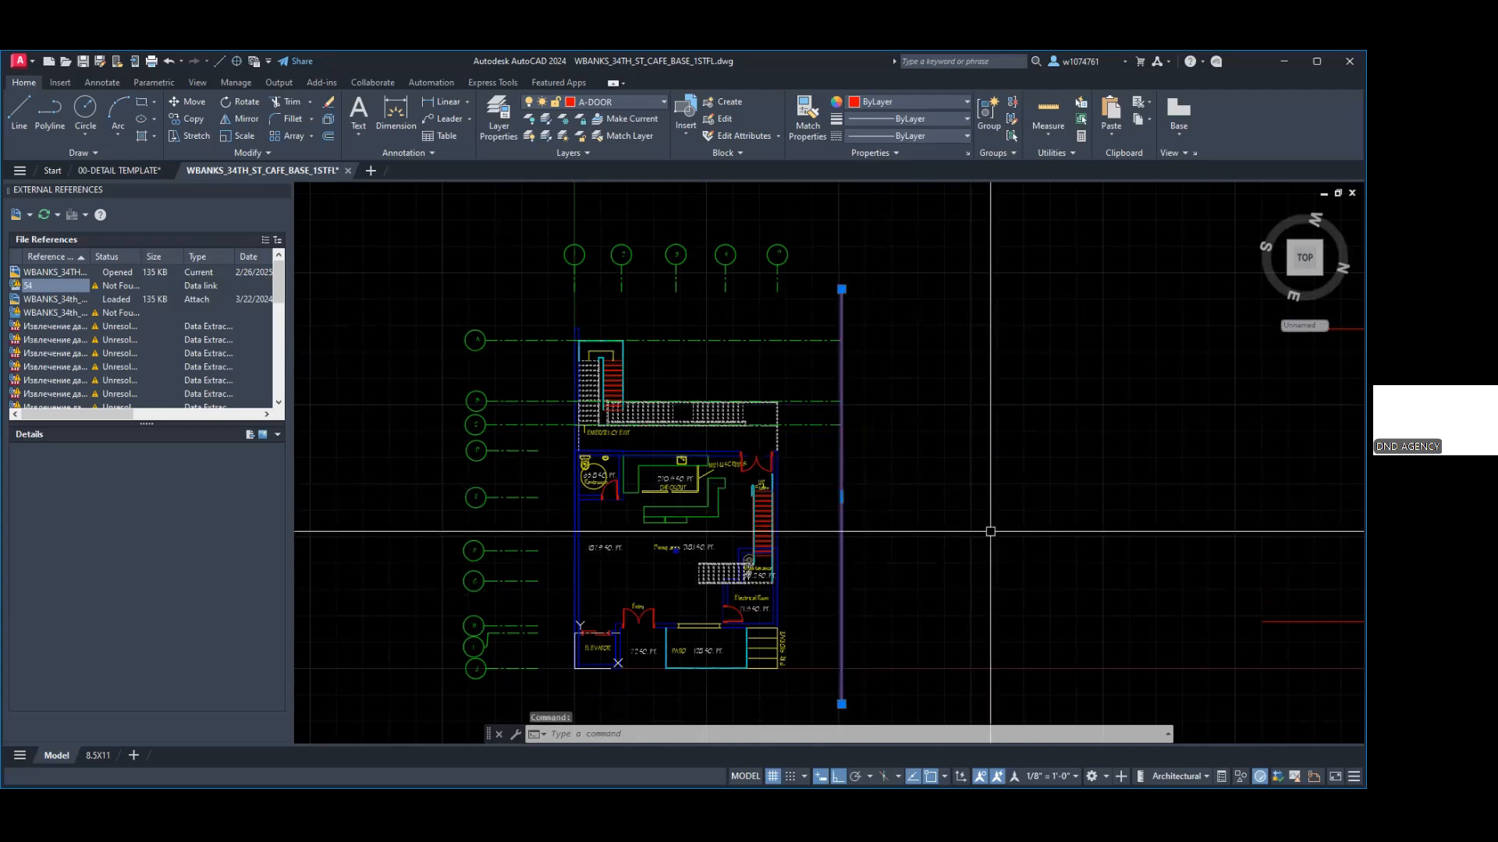
key(Delete)
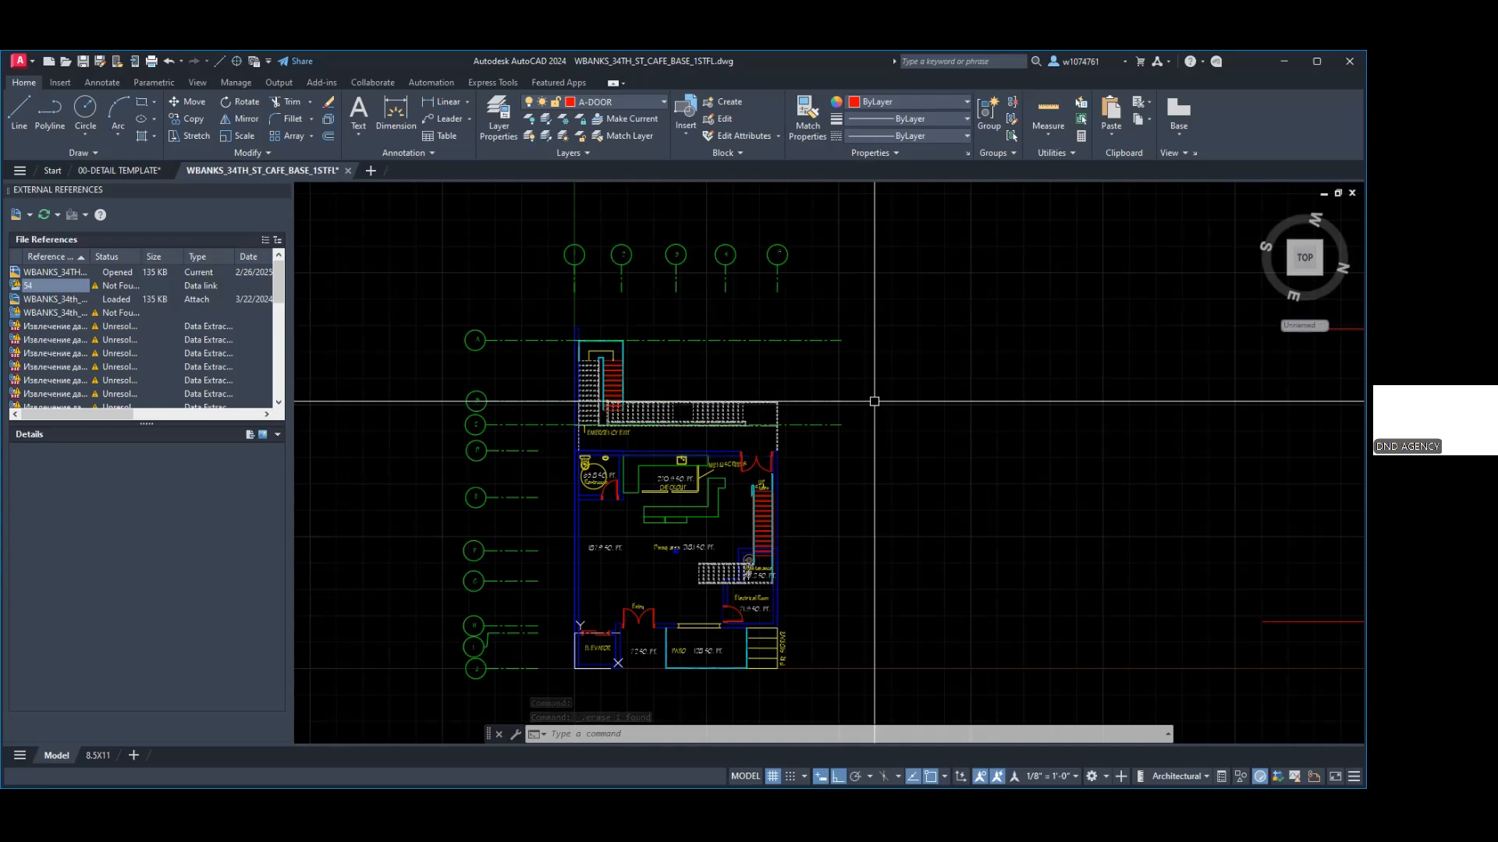
Step: Examine the short horizontal grid lines beside the café floor plan, picking out grid line D and releasing it
scroll(813, 485, down, 2)
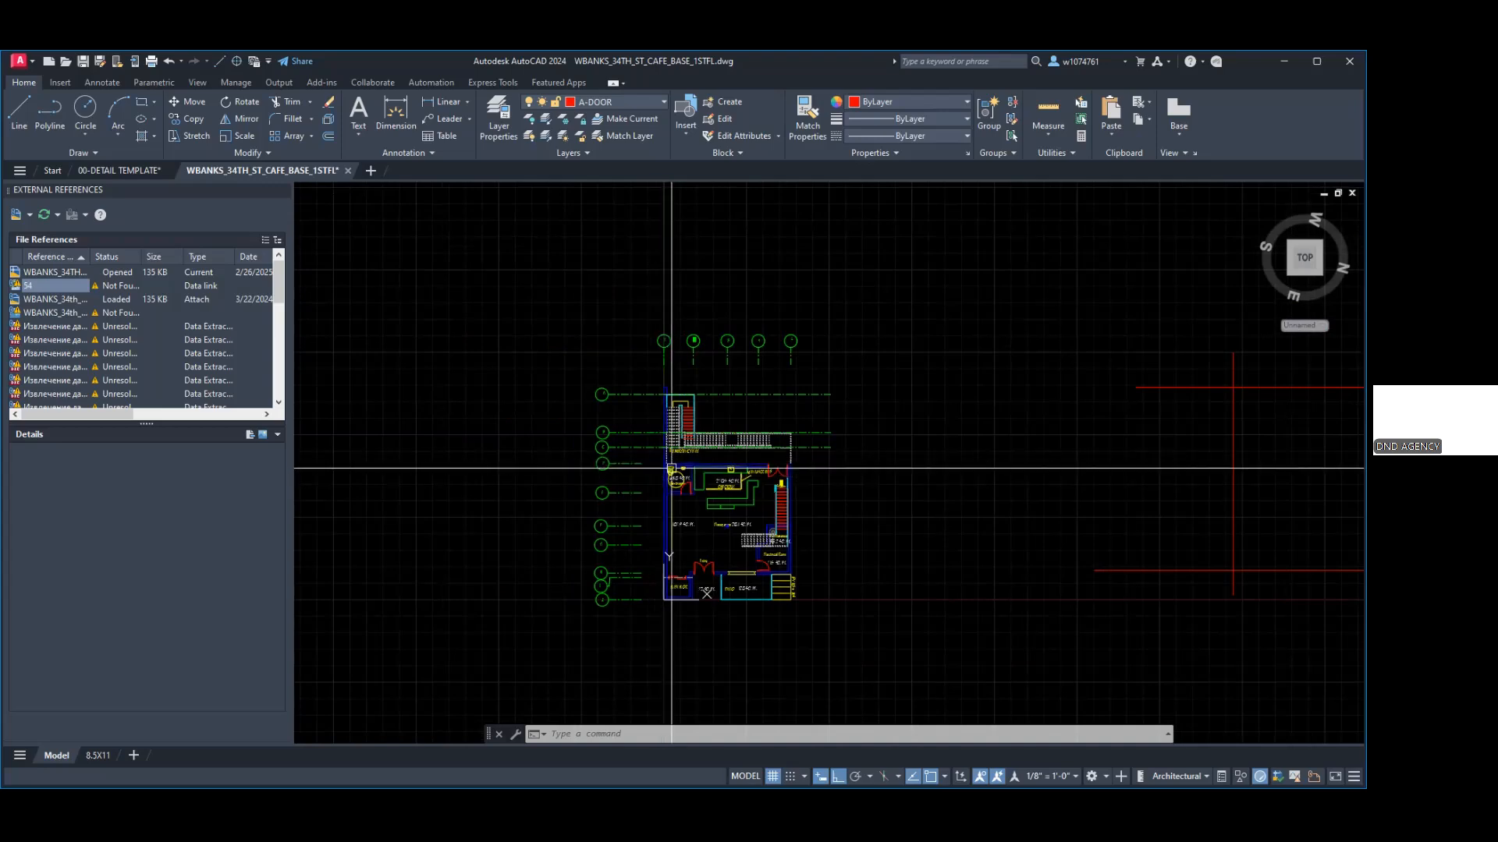
scroll(671, 468, up, 4)
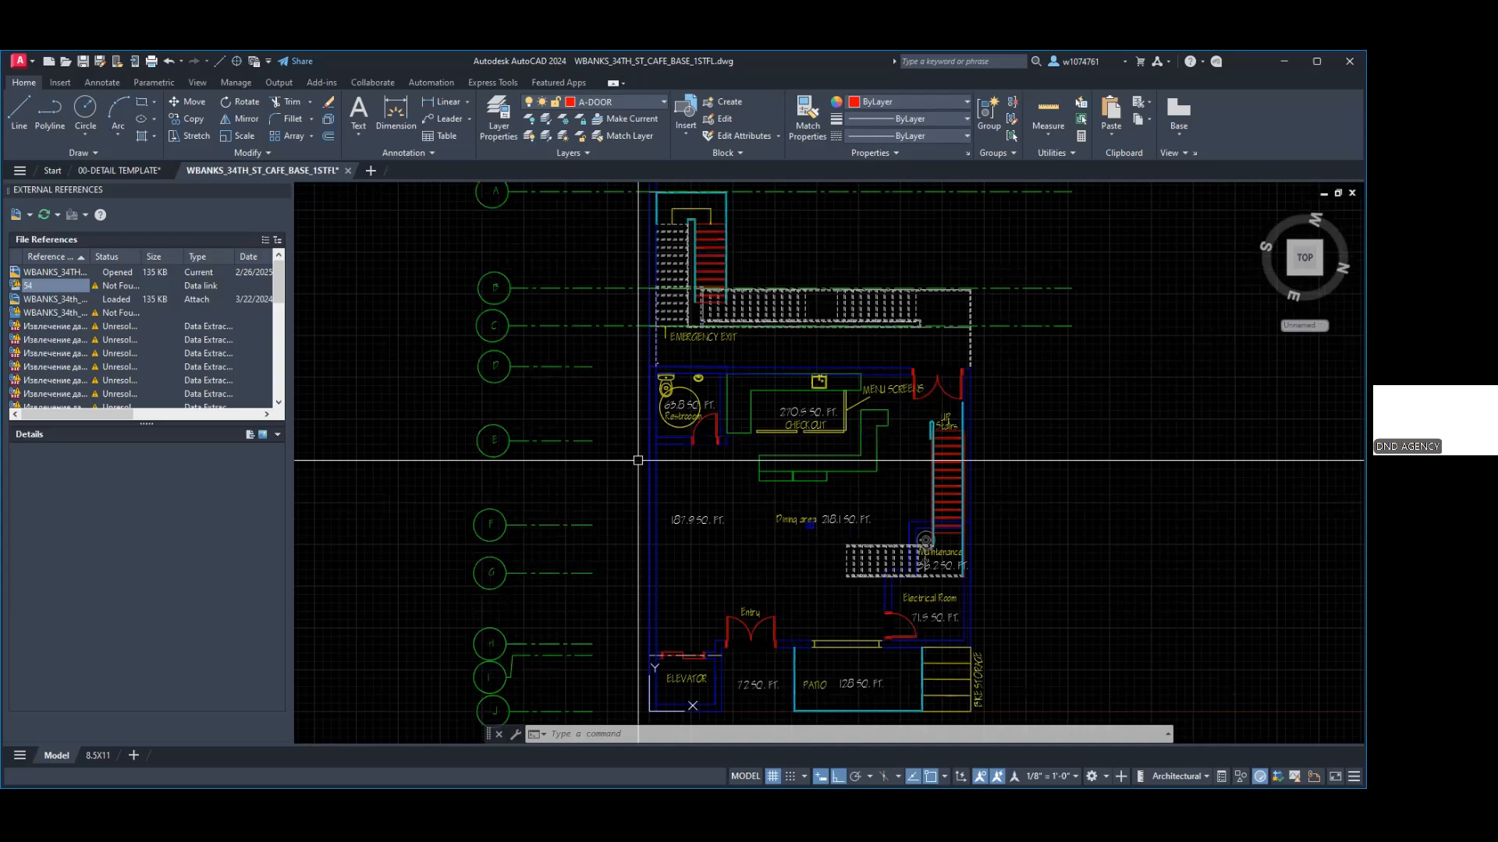
scroll(629, 425, down, 2)
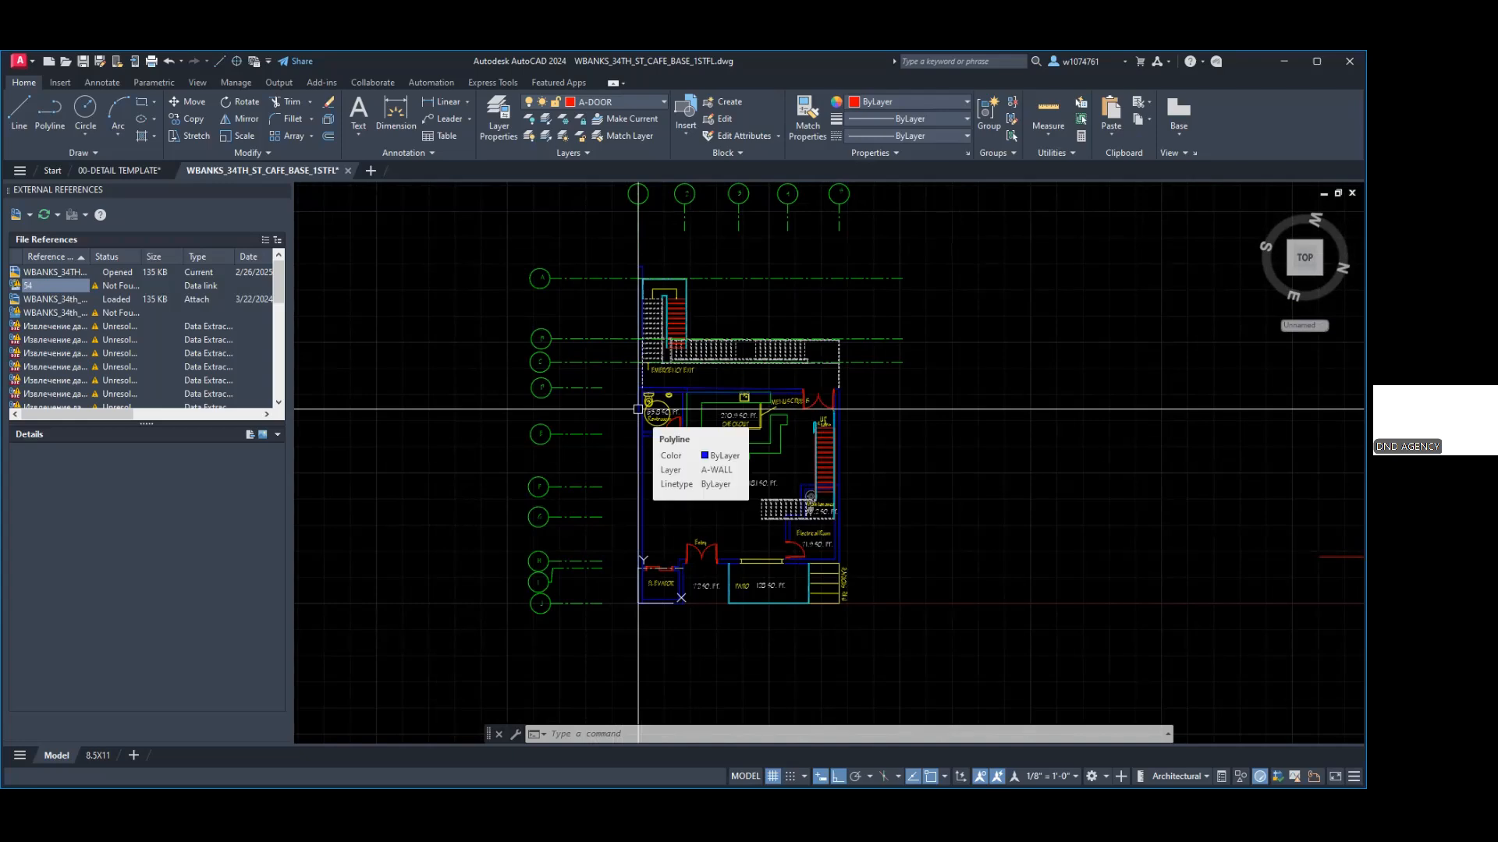
click(599, 388)
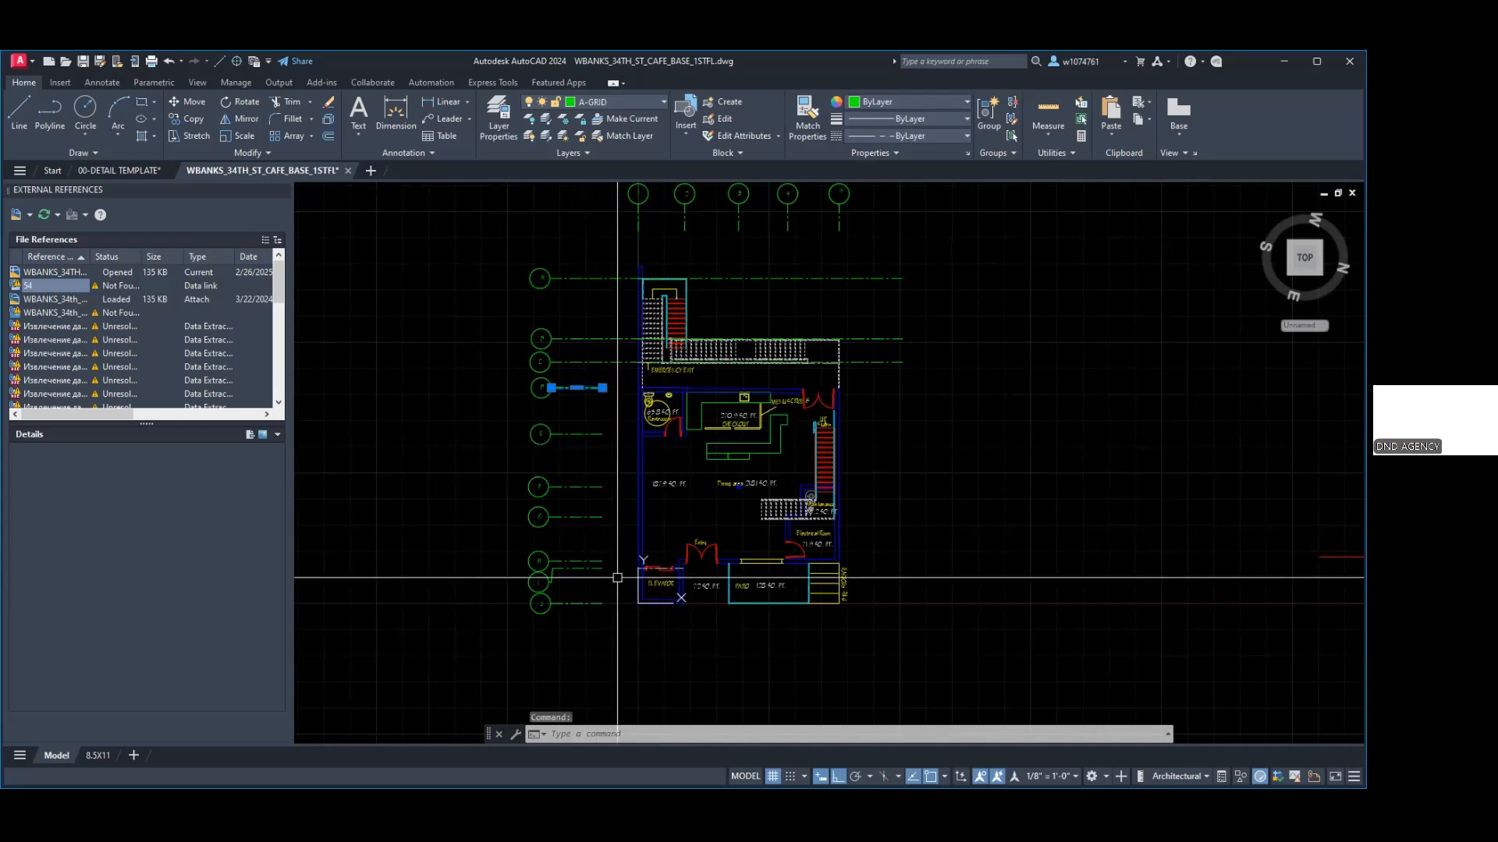
key(Delete)
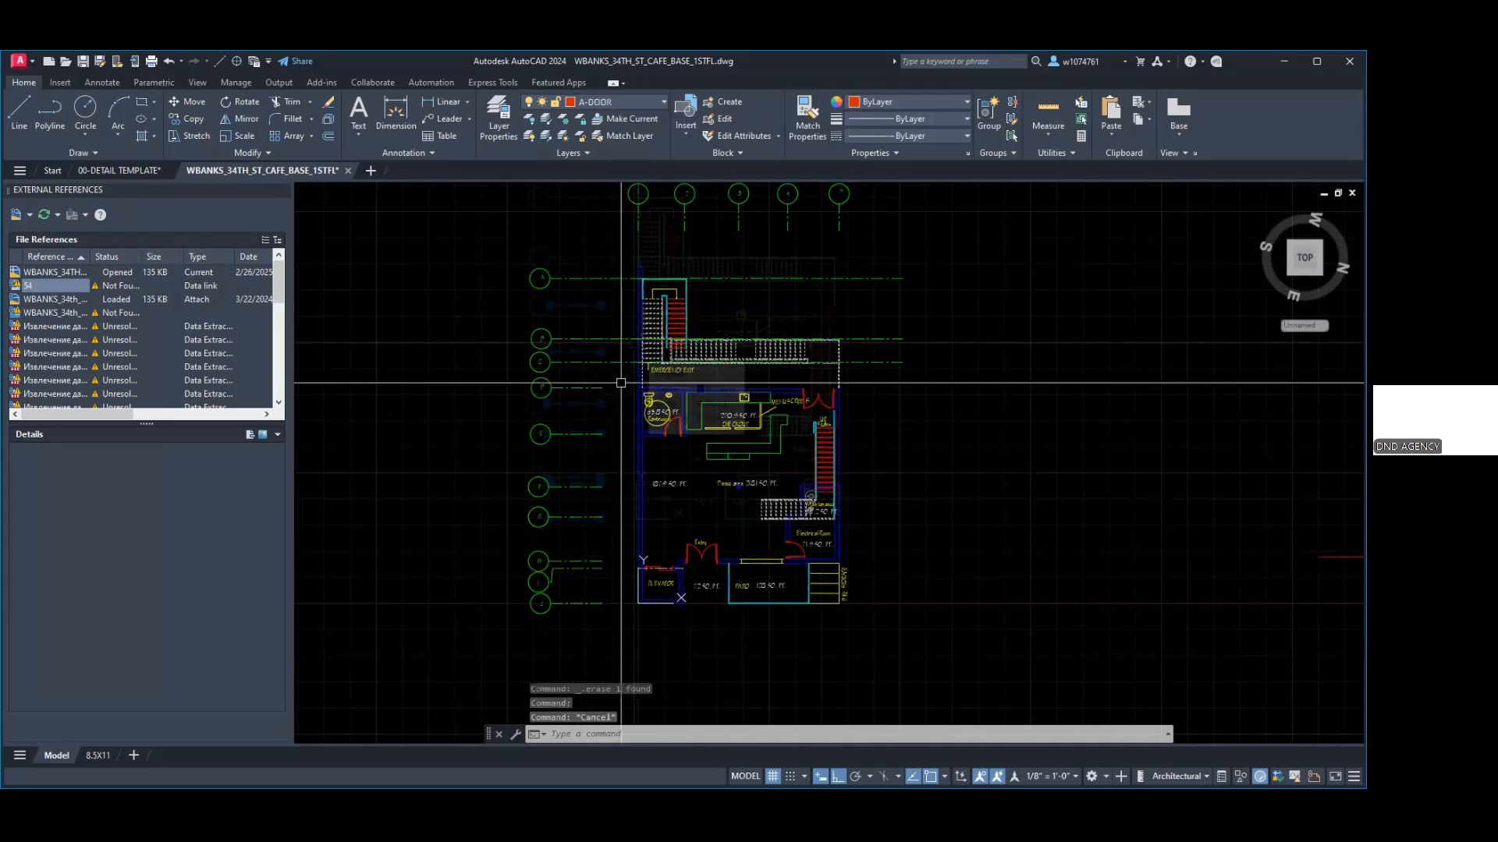
key(Escape)
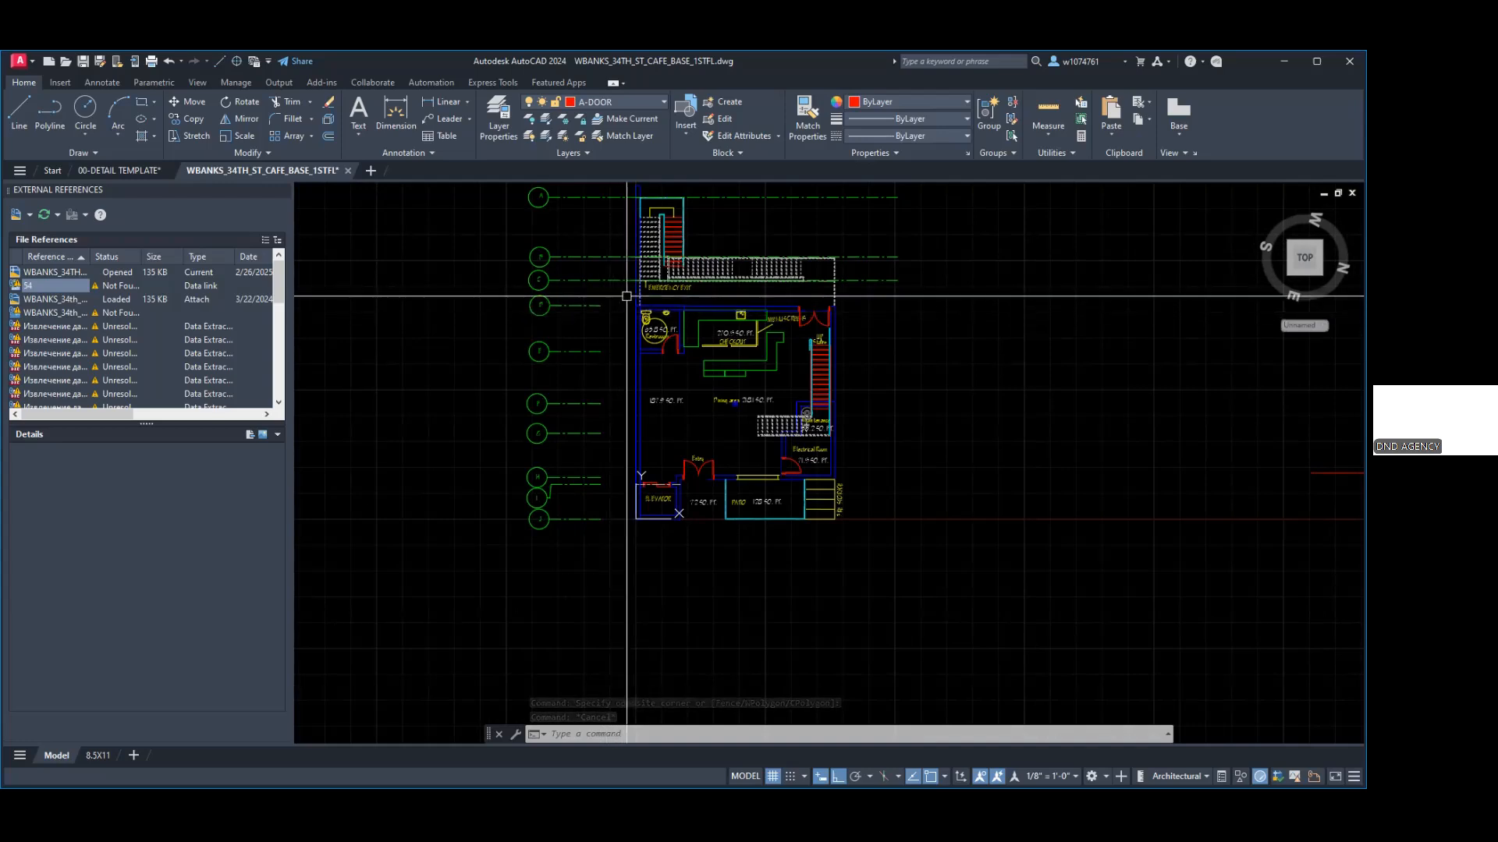
Step: Stretch the short grid lines D through J horizontally across the floor plan to align with the ends of grid lines A, B and C
click(627, 296)
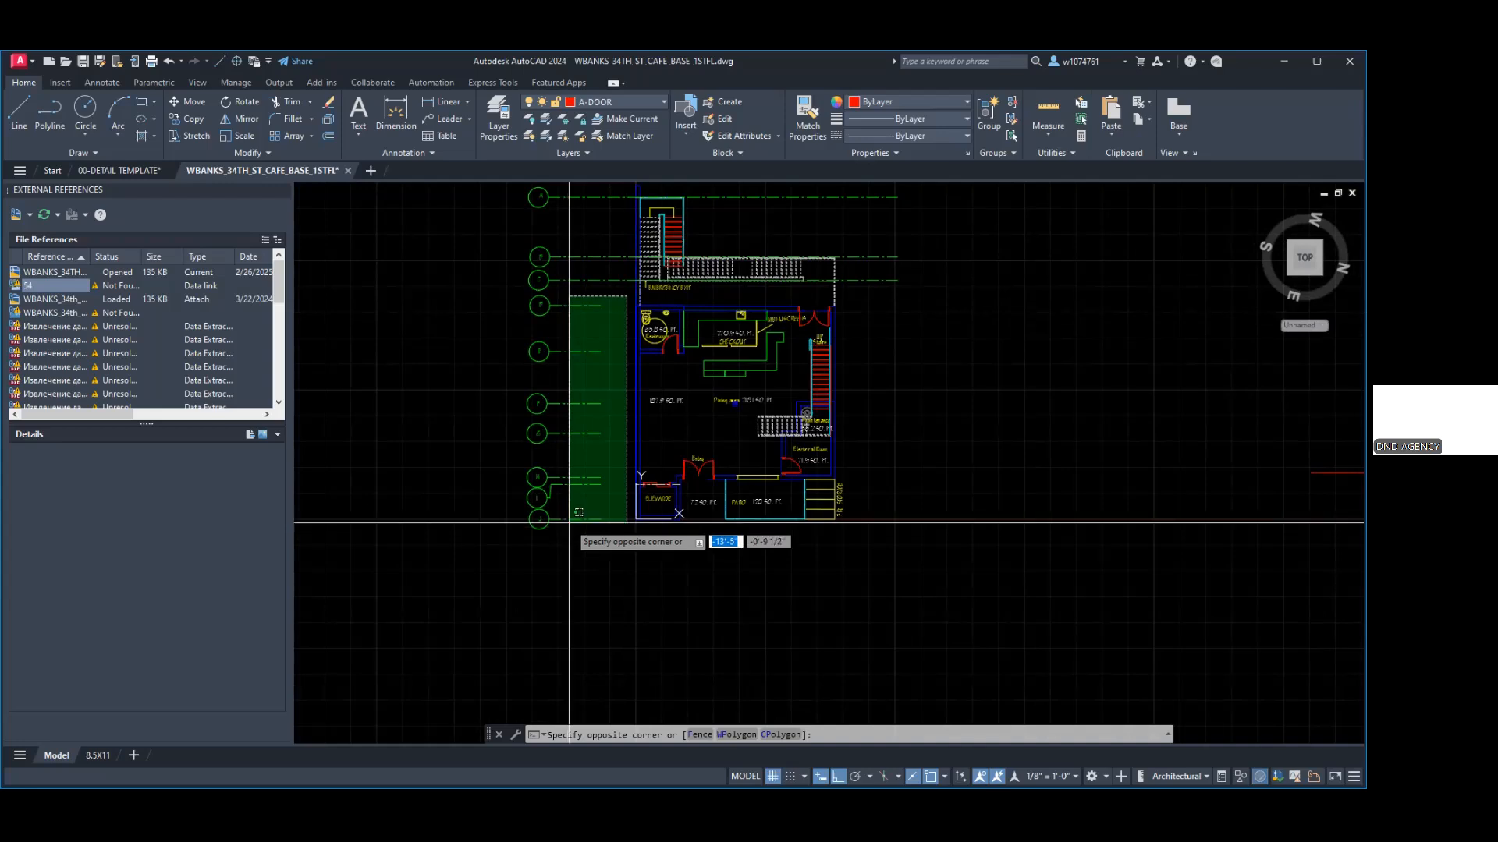
click(572, 524)
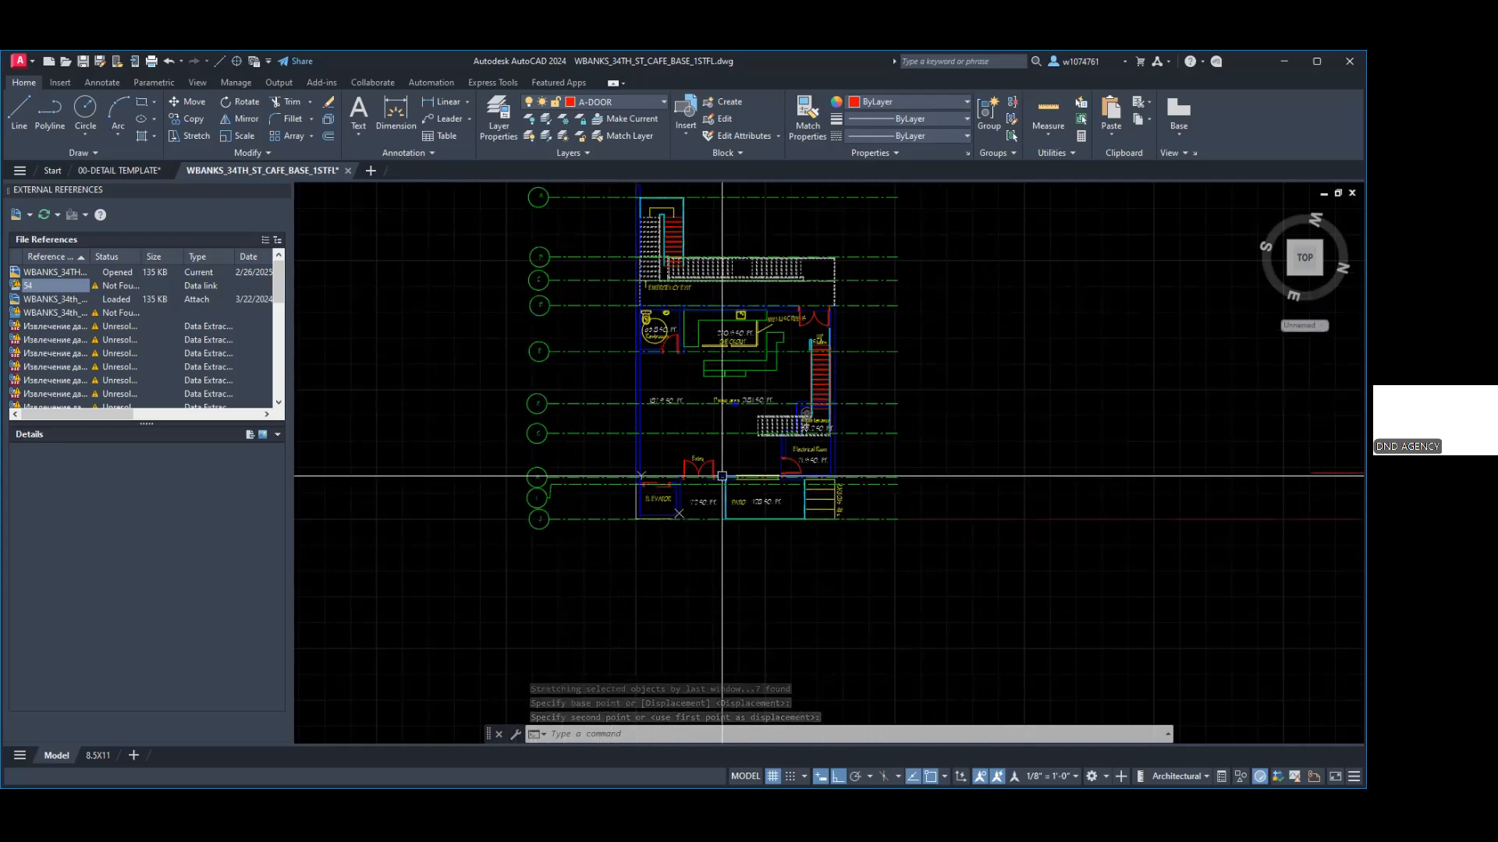
Step: Examine the ends of the grid lines beyond the outer wall of the café plan, comparing close and overall views
scroll(927, 396, up, 2)
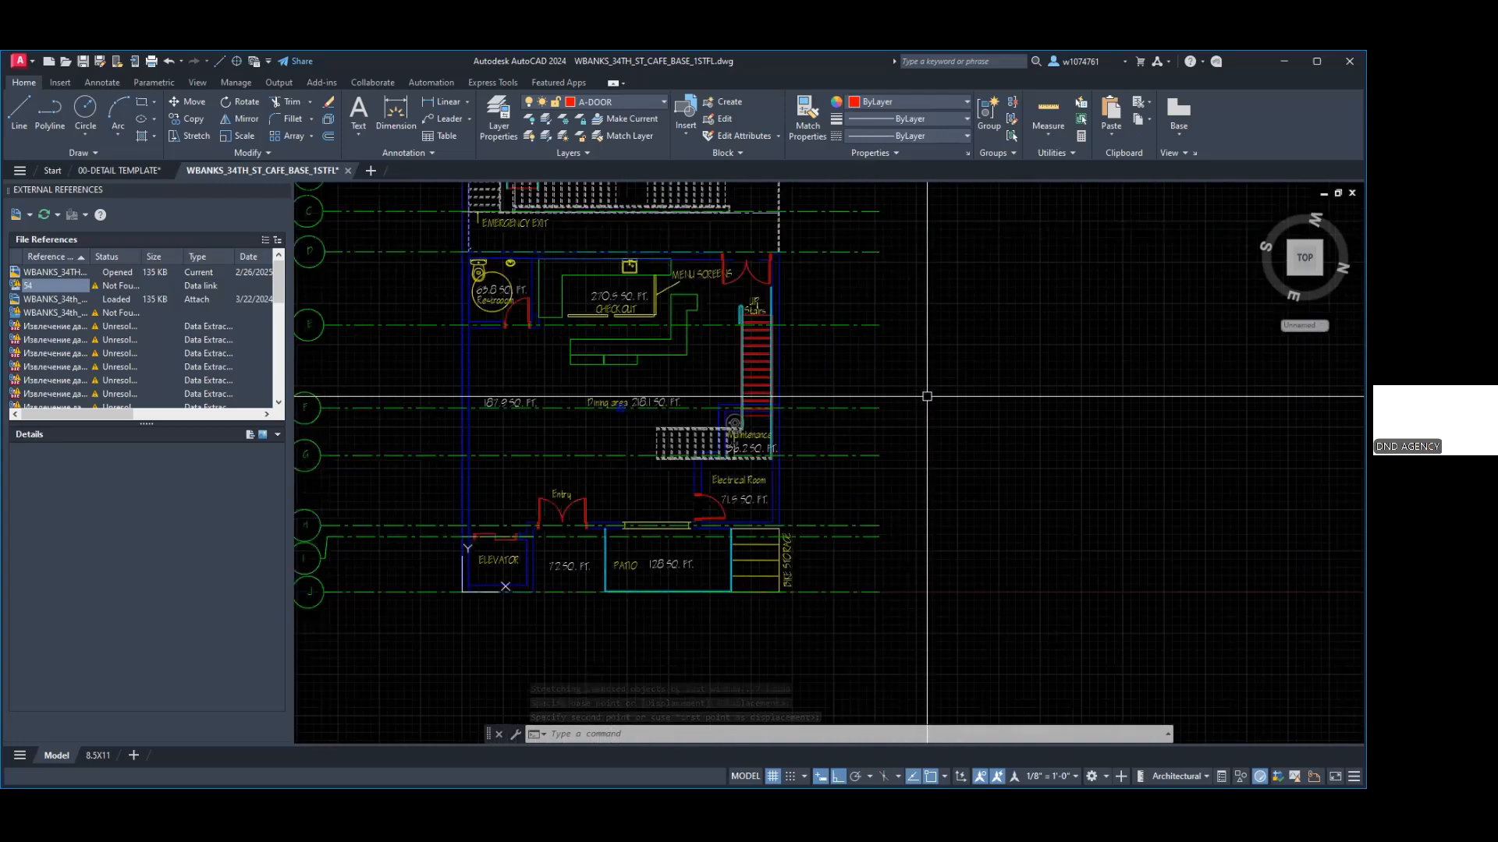
scroll(905, 371, down, 2)
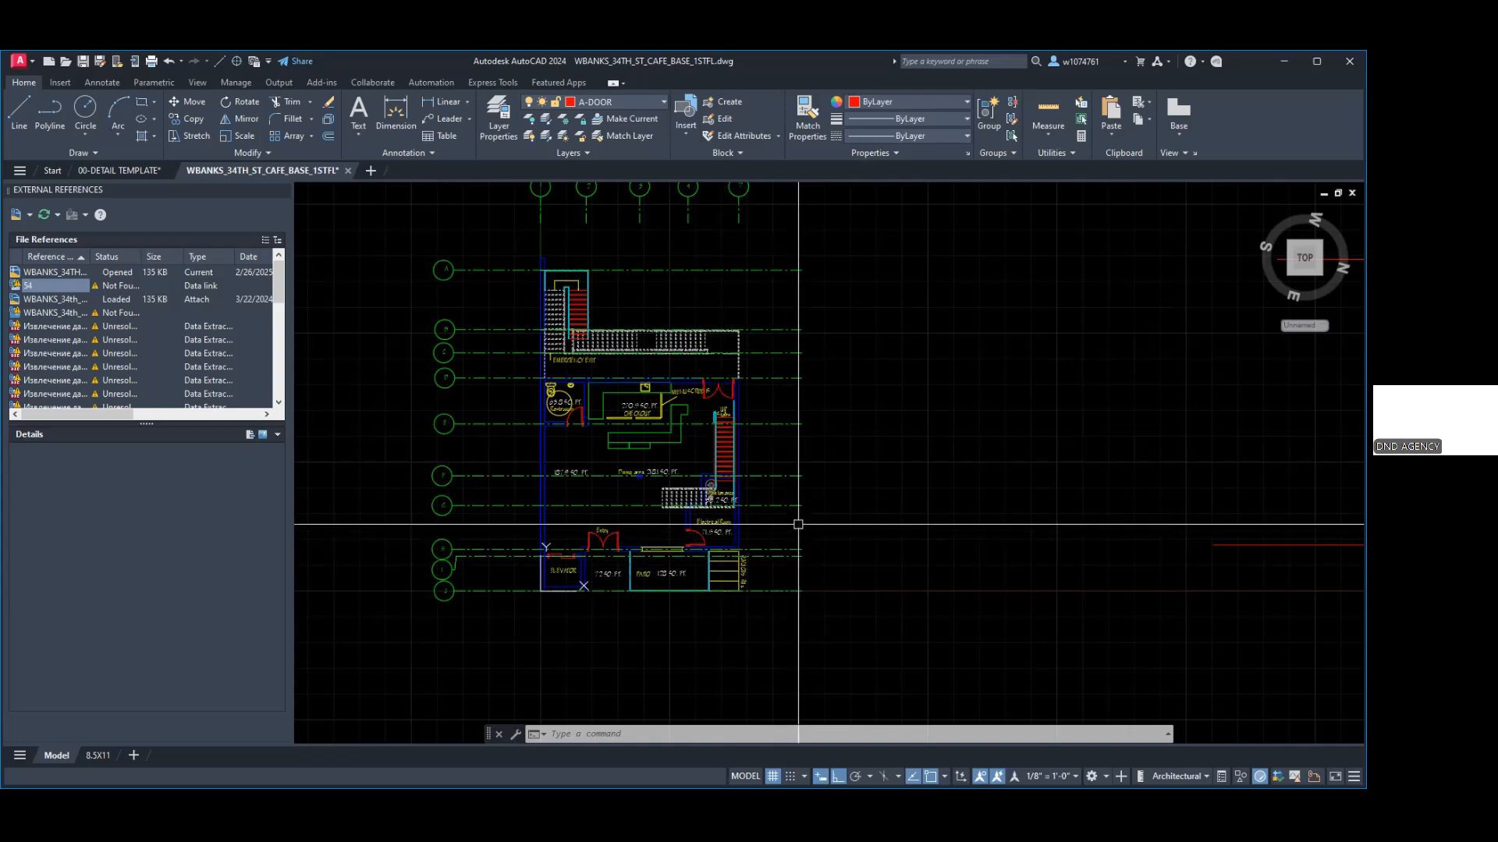
scroll(893, 380, up, 2)
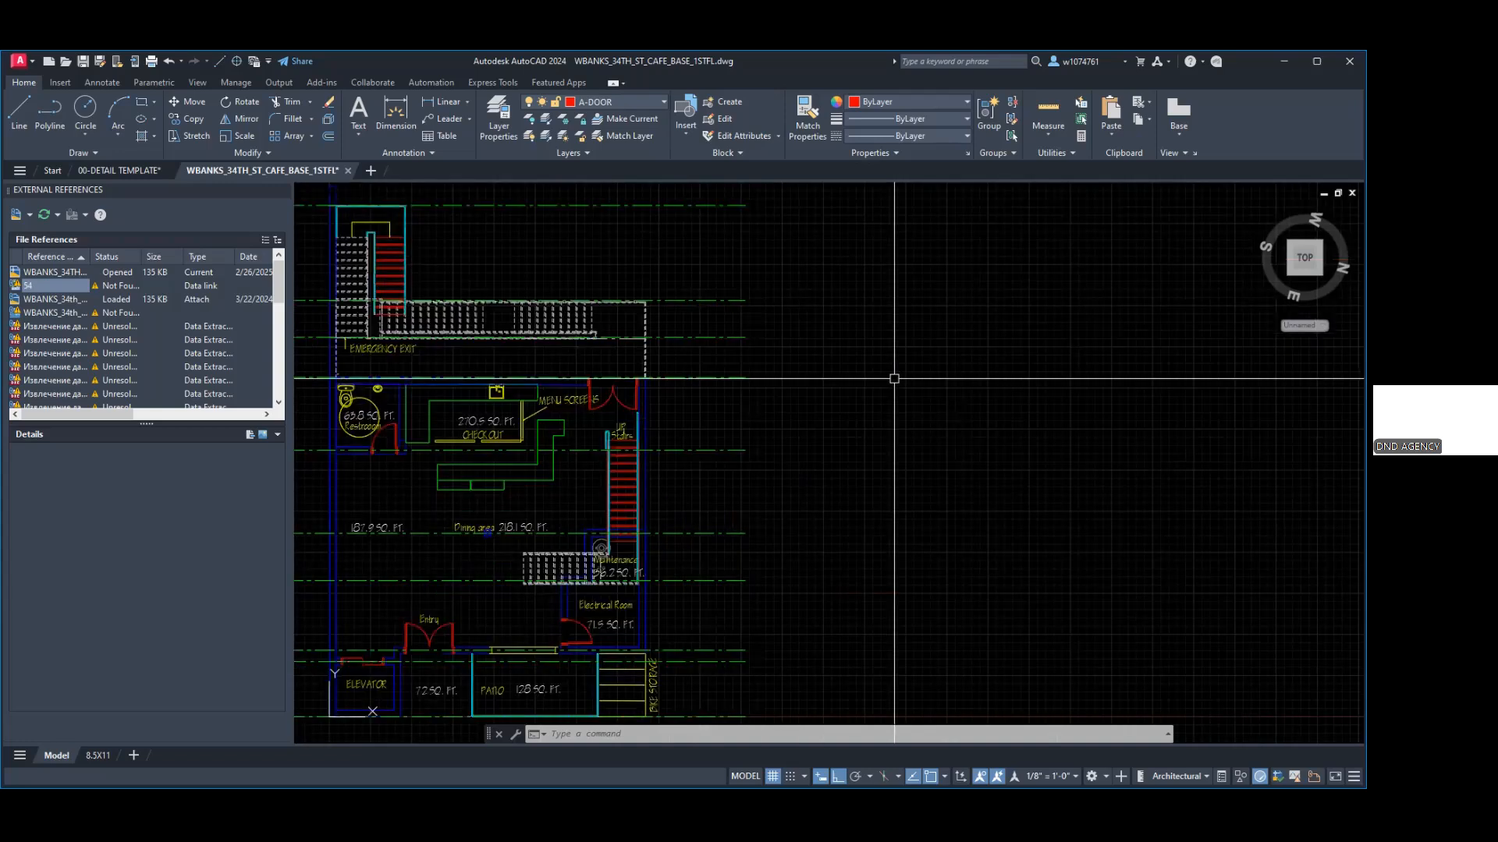
scroll(802, 397, down, 5)
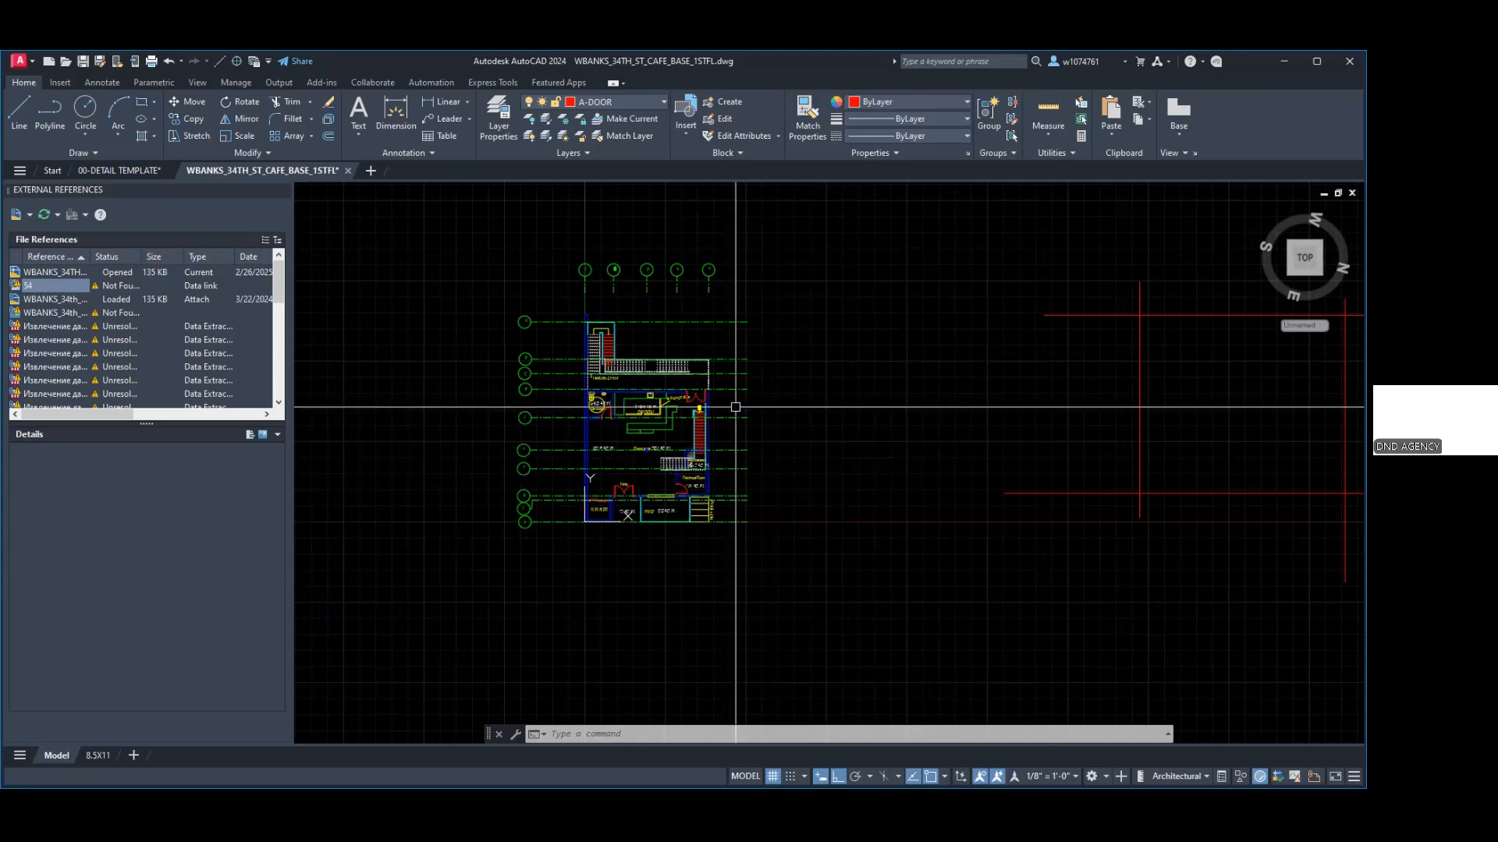
scroll(744, 399, up, 5)
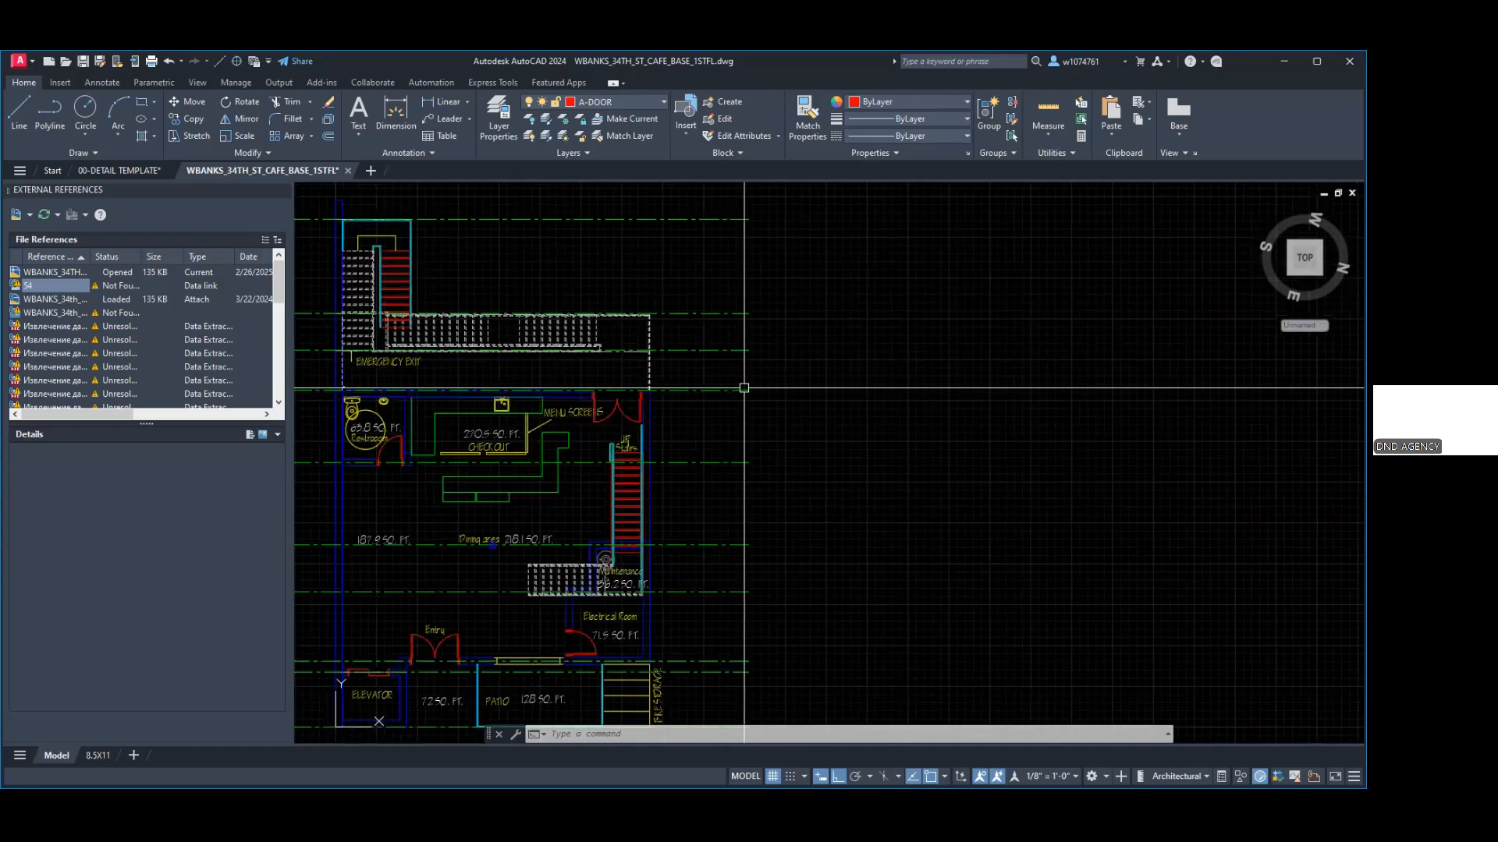
scroll(826, 382, down, 4)
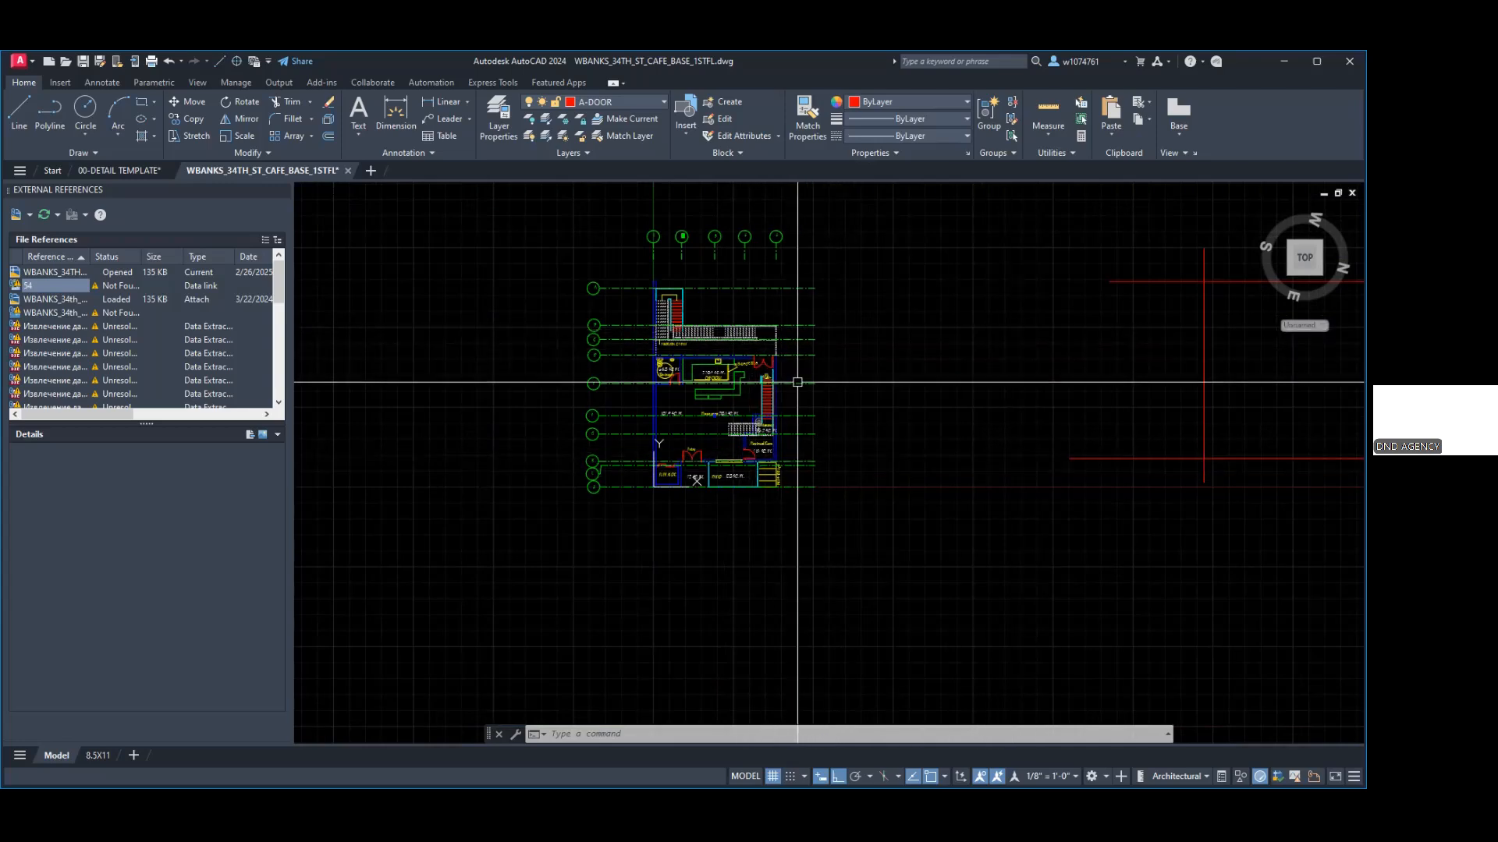
scroll(796, 378, up, 2)
scroll(788, 377, up, 2)
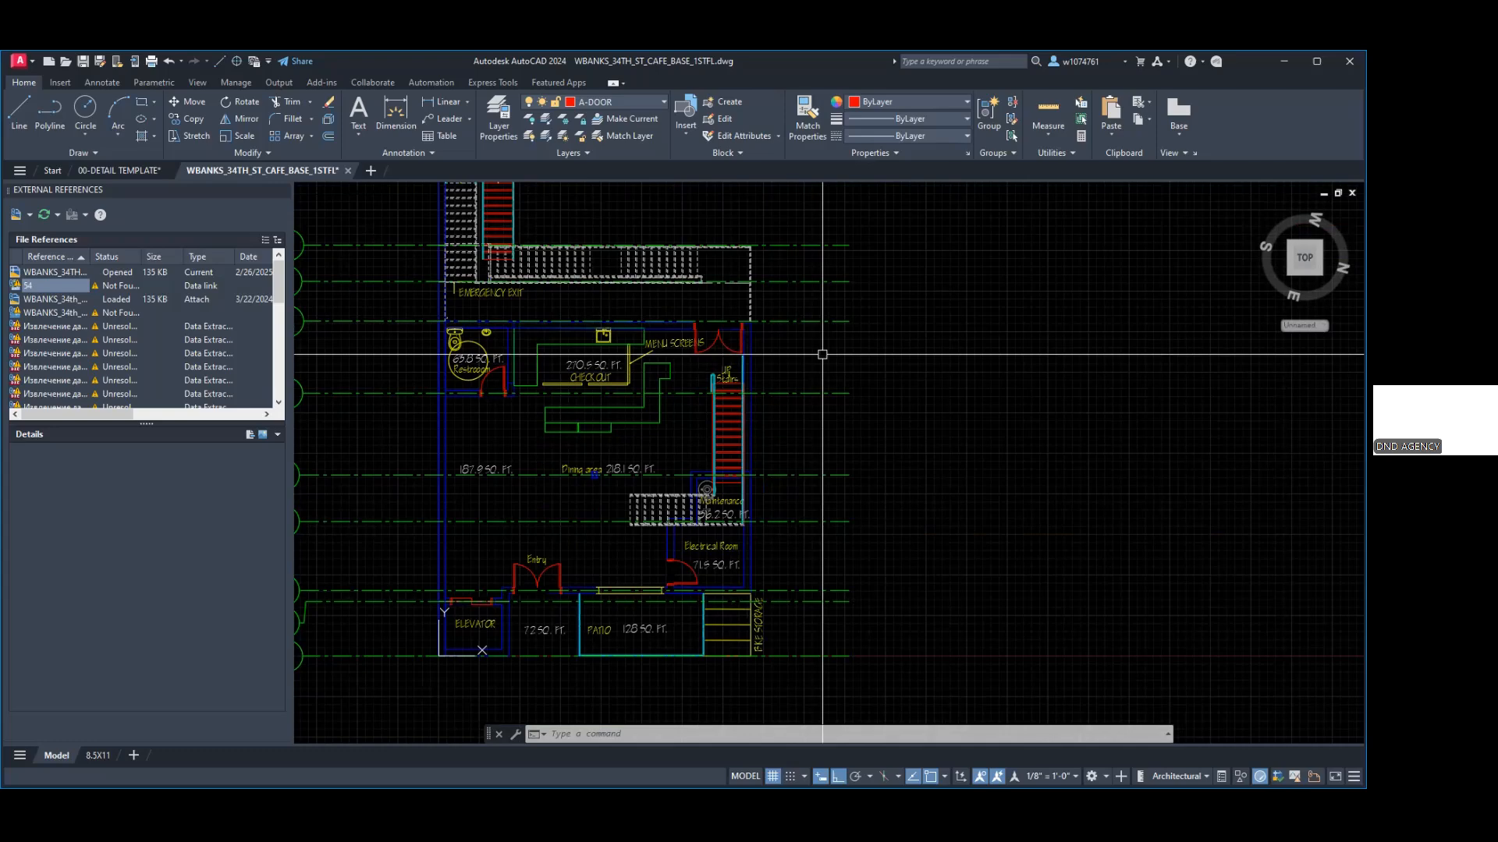
Step: Draw a vertical construction line along the outer wall edge on the stair and bike storage side of the plan
scroll(822, 354, down, 5)
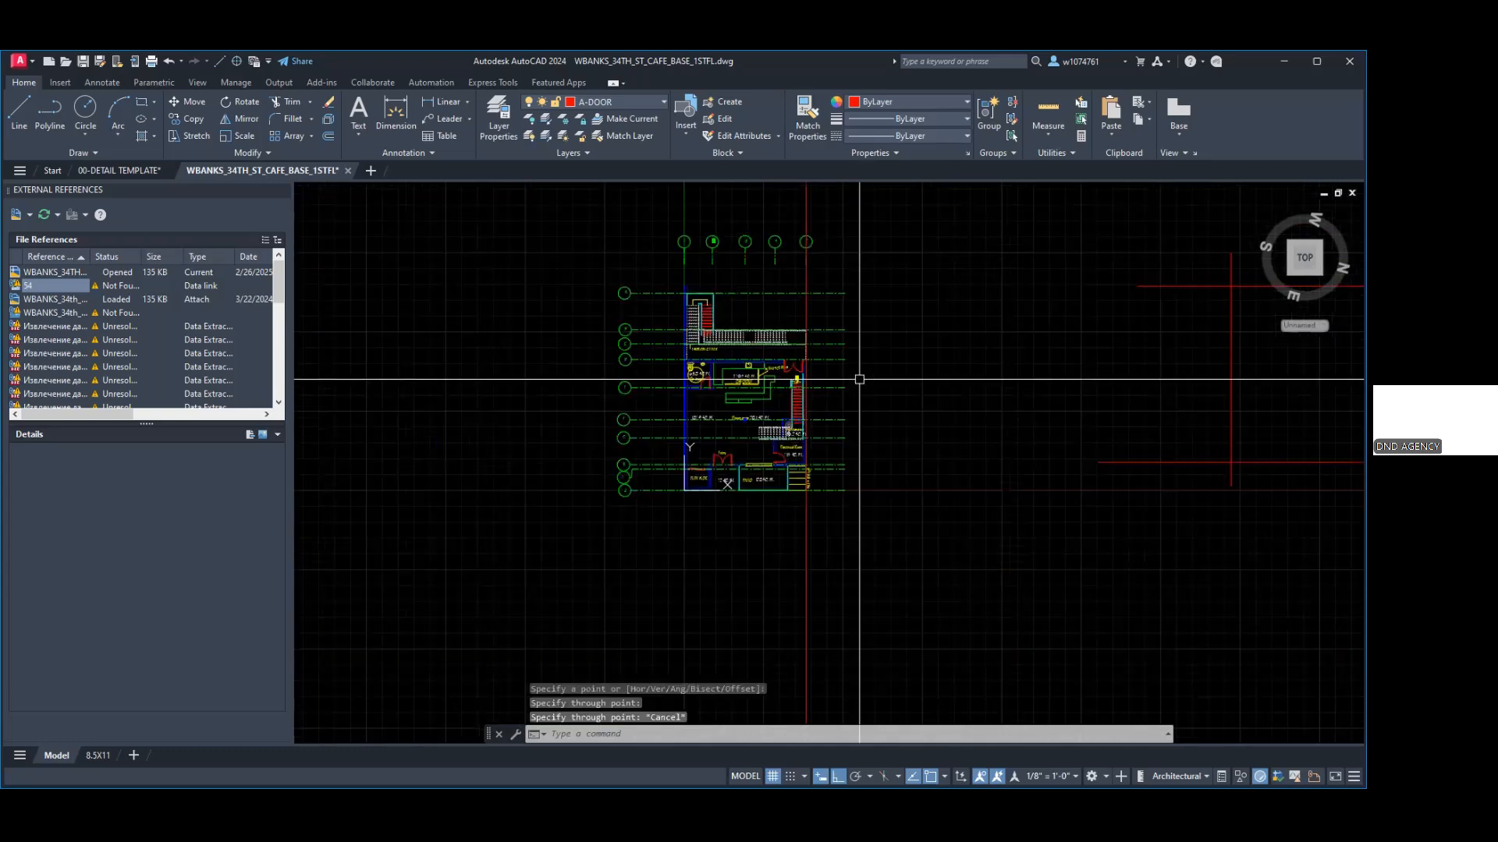
mouse_move(859, 380)
middle_down()
mouse_move(755, 511)
mouse_move(777, 515)
middle_up()
scroll(755, 511, down, 5)
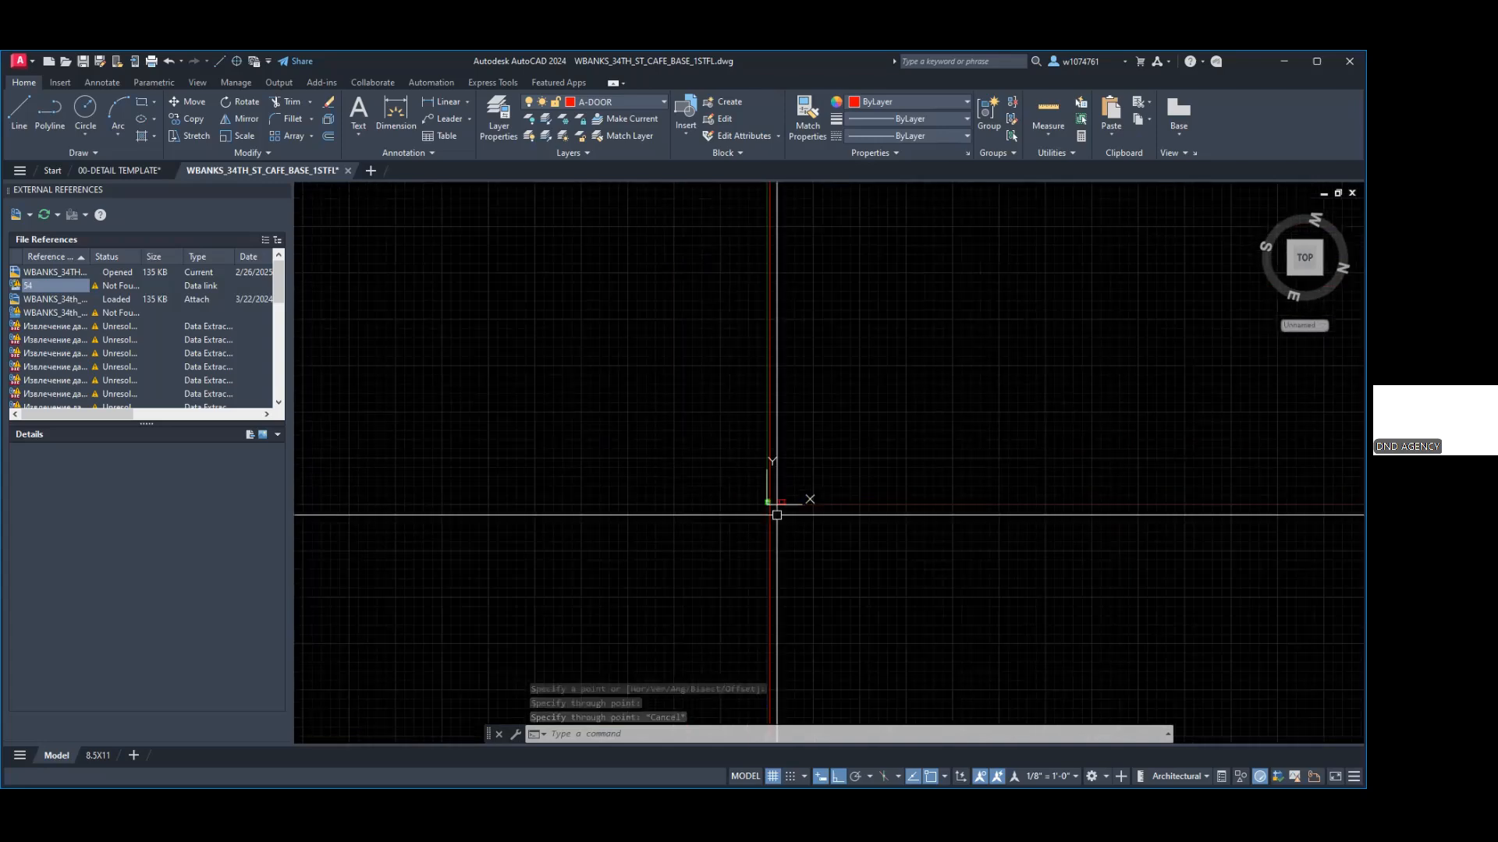
scroll(777, 515, up, 5)
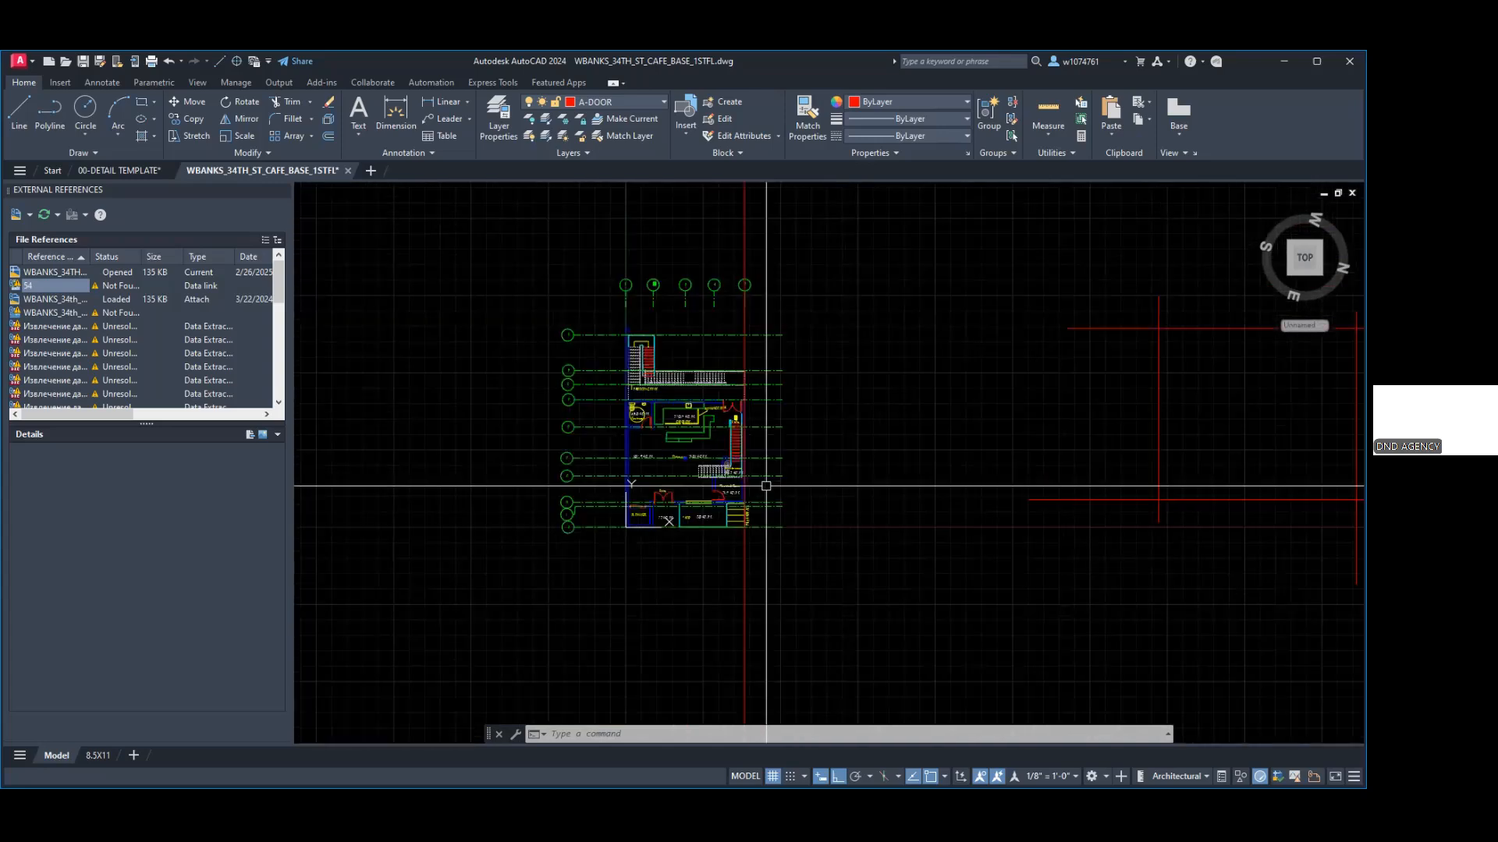
Step: Examine how far the vertical construction line runs above and below the floor plan
scroll(766, 486, up, 4)
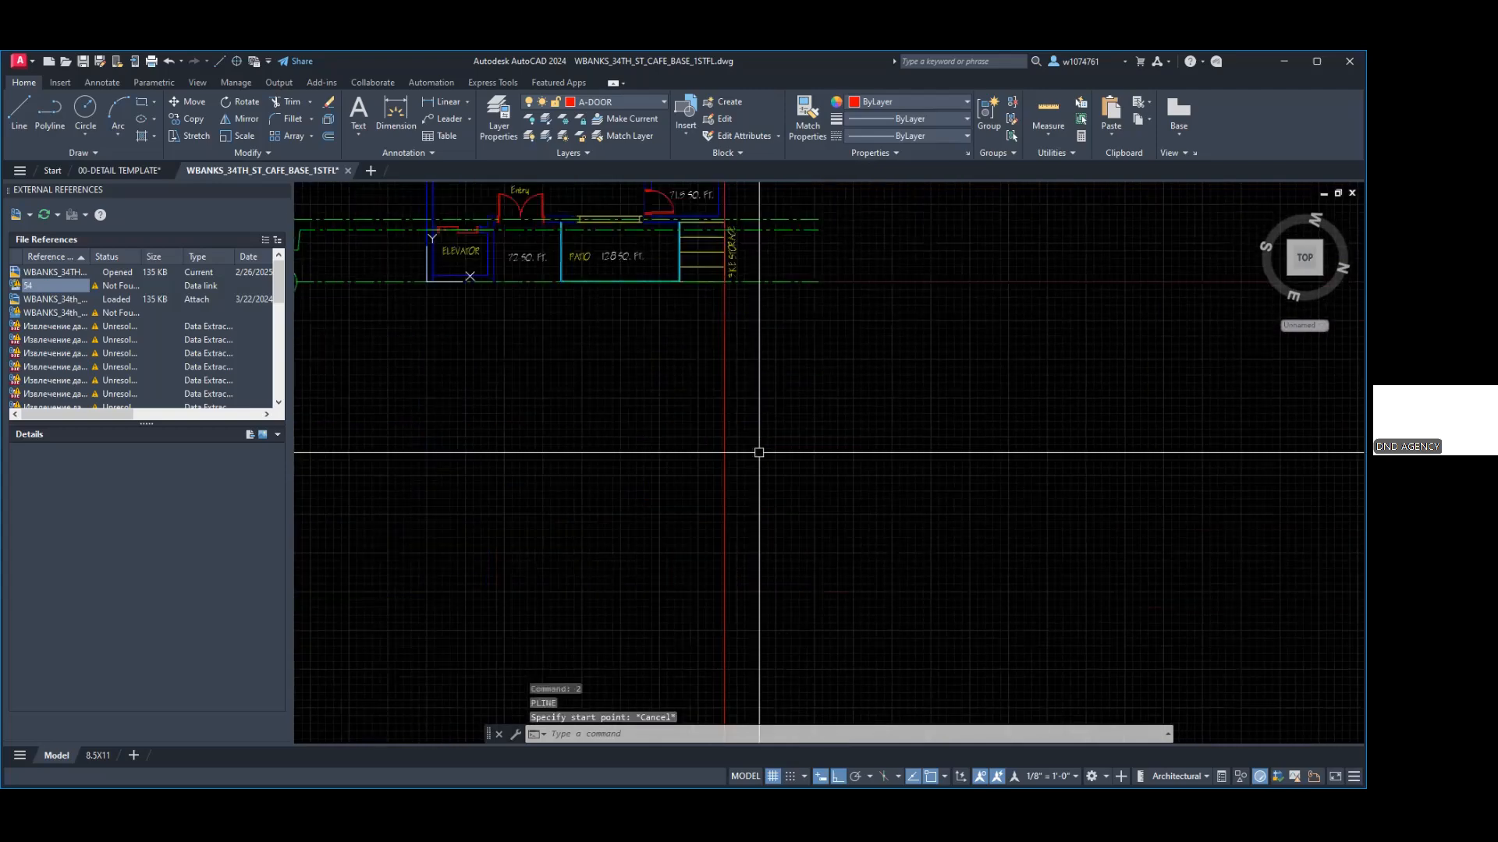
scroll(772, 441, down, 5)
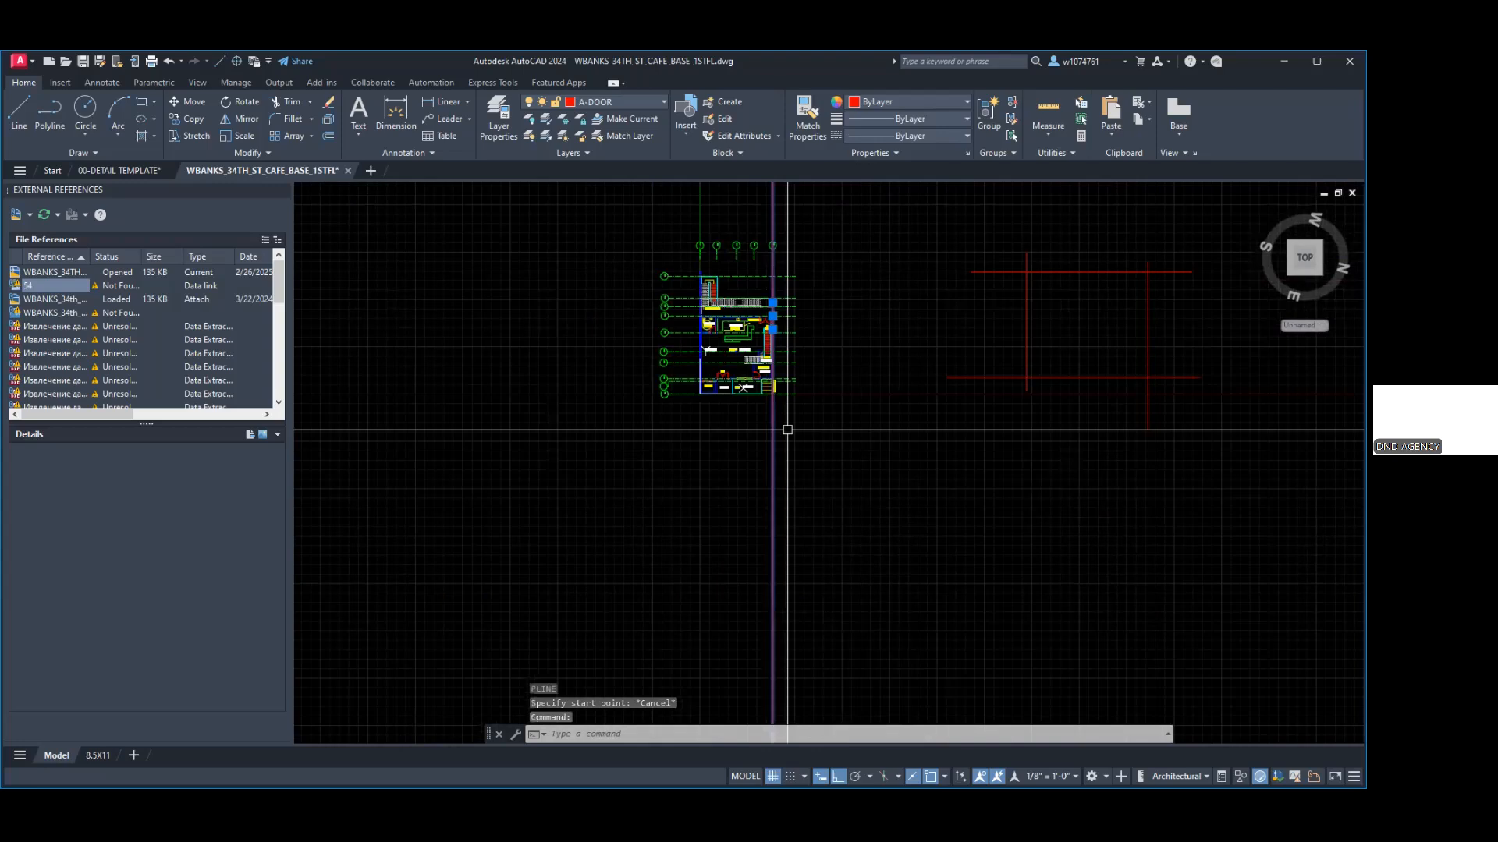
scroll(881, 452, down, 10)
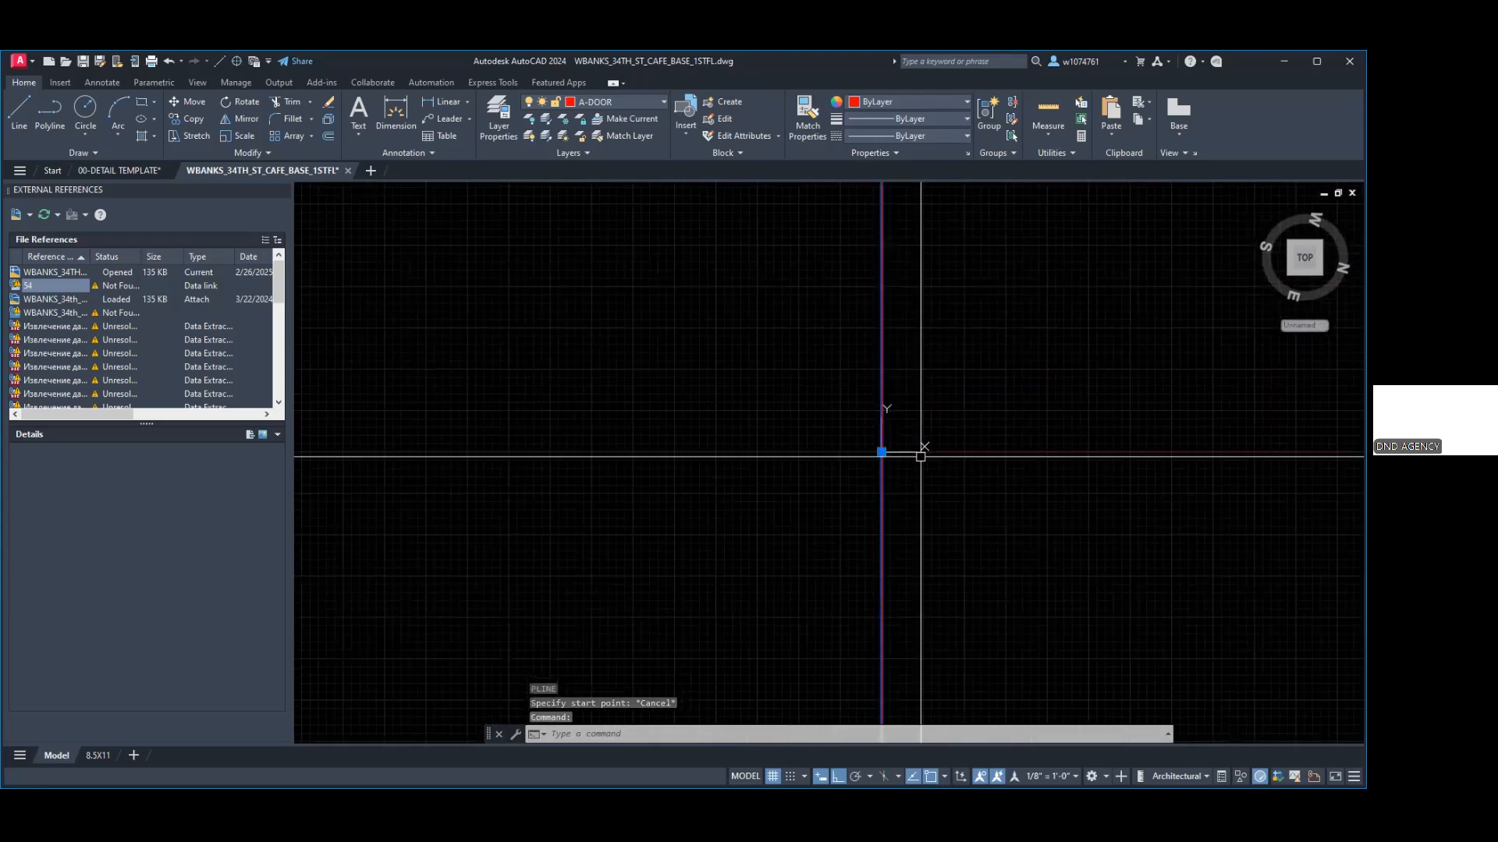
scroll(921, 456, up, 3)
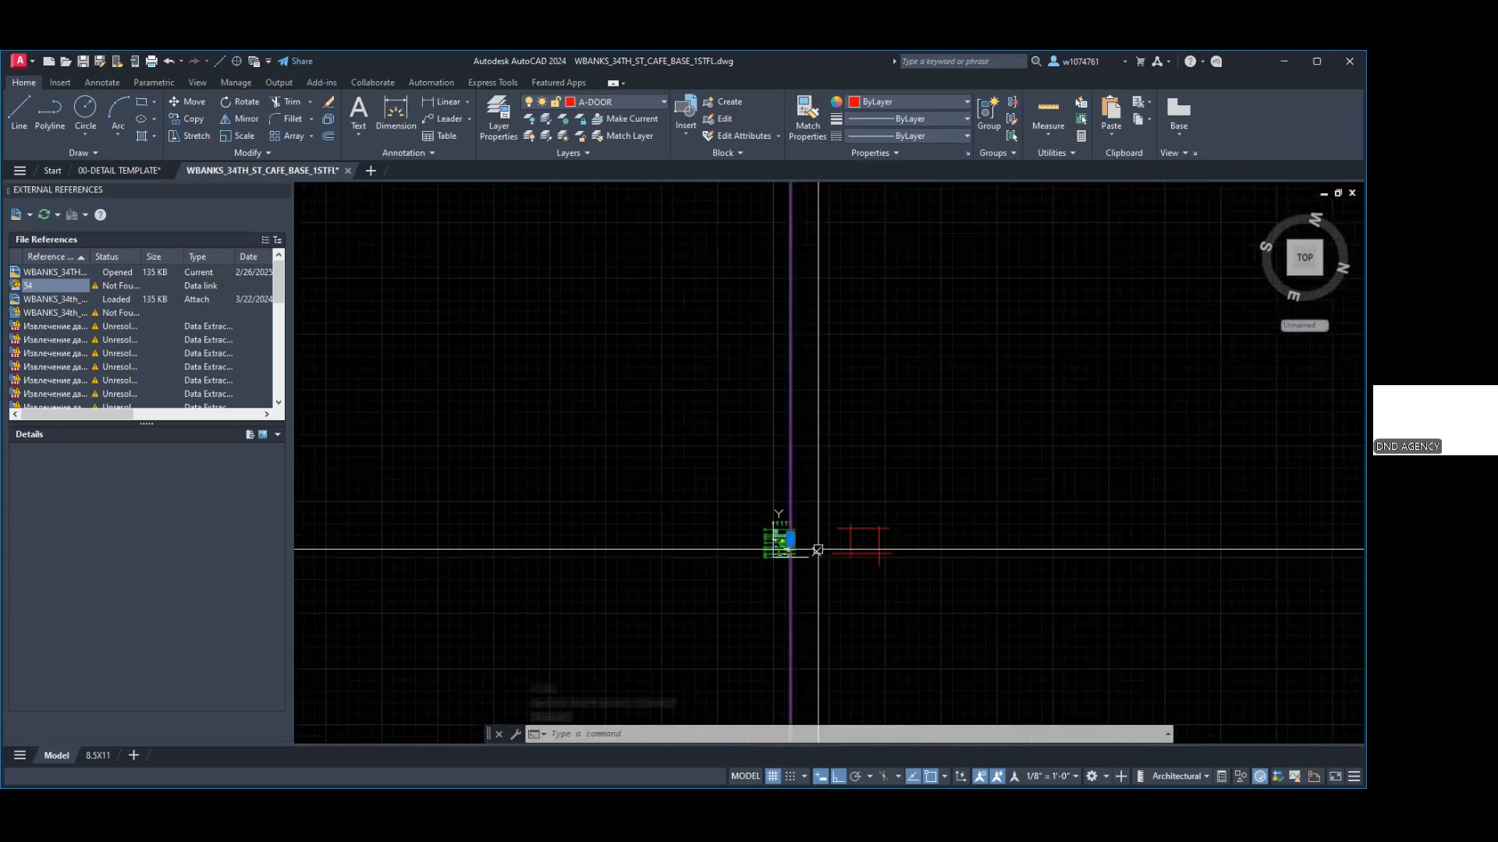
scroll(817, 550, up, 5)
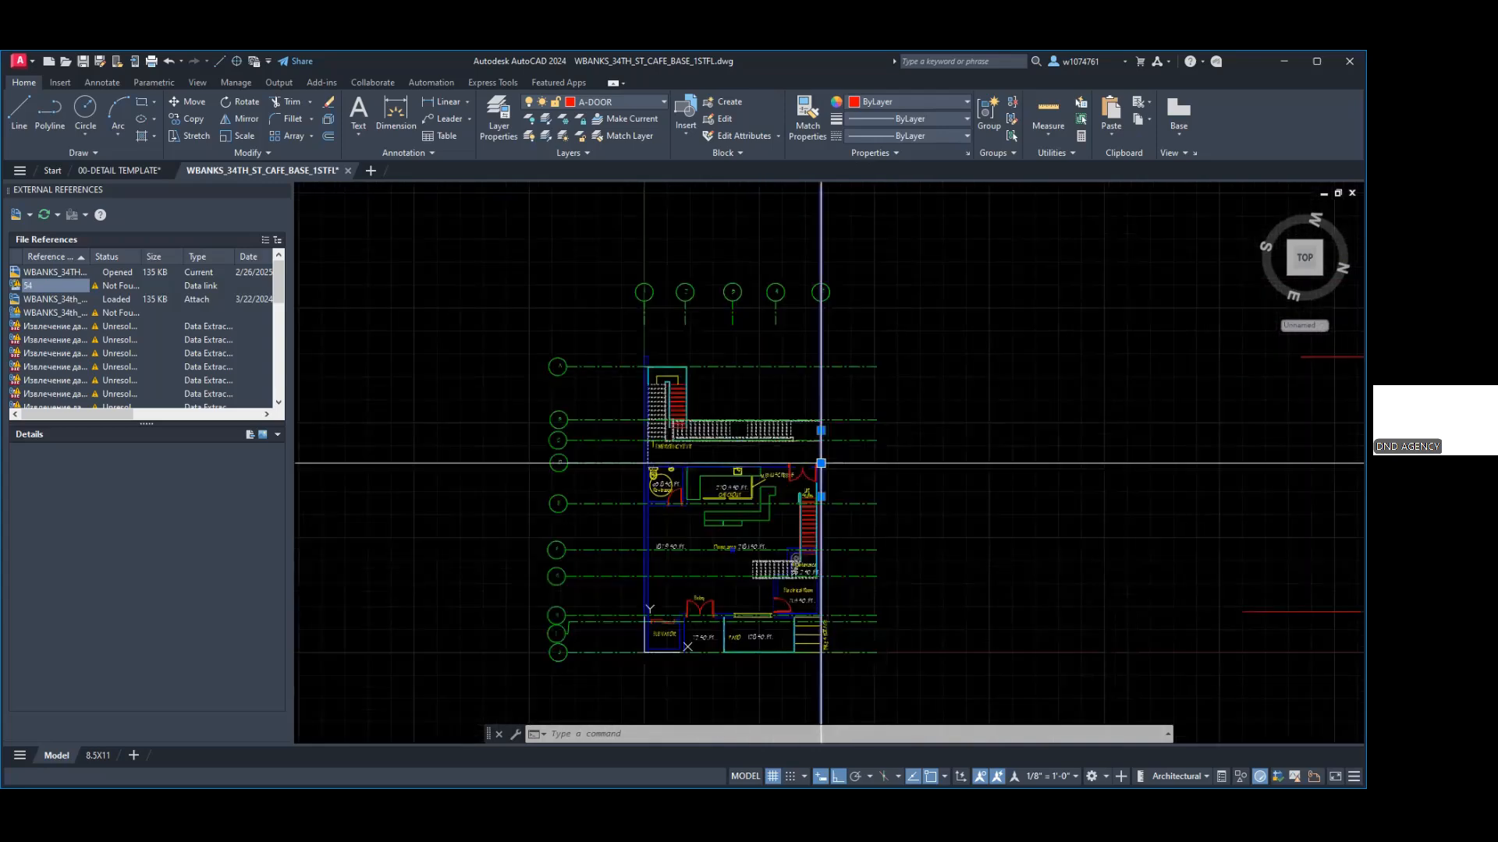
scroll(821, 463, down, 6)
scroll(831, 498, up, 5)
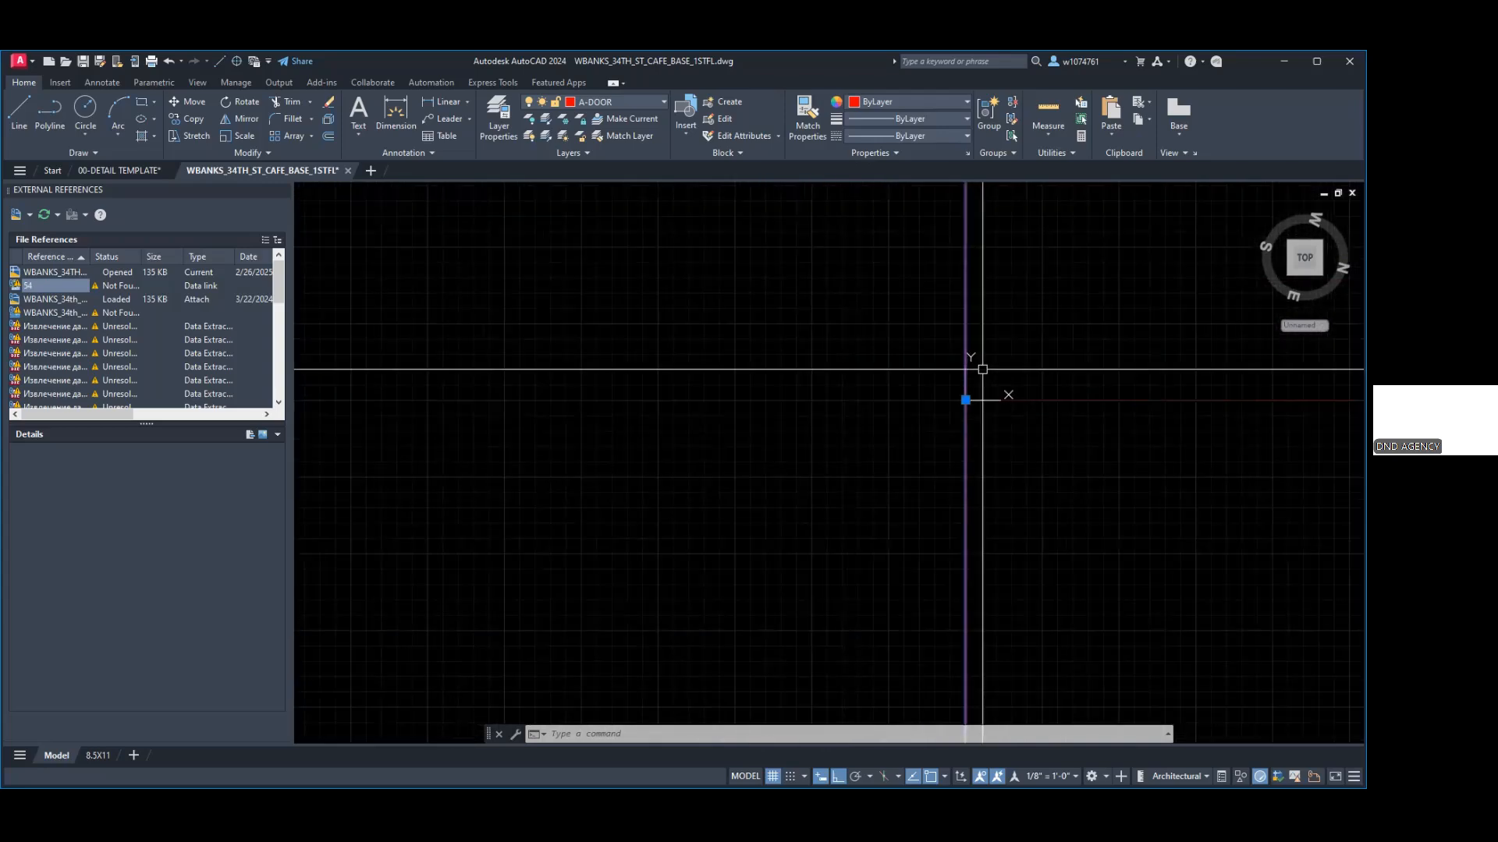
scroll(986, 376, up, 3)
middle_drag(988, 379, 769, 397)
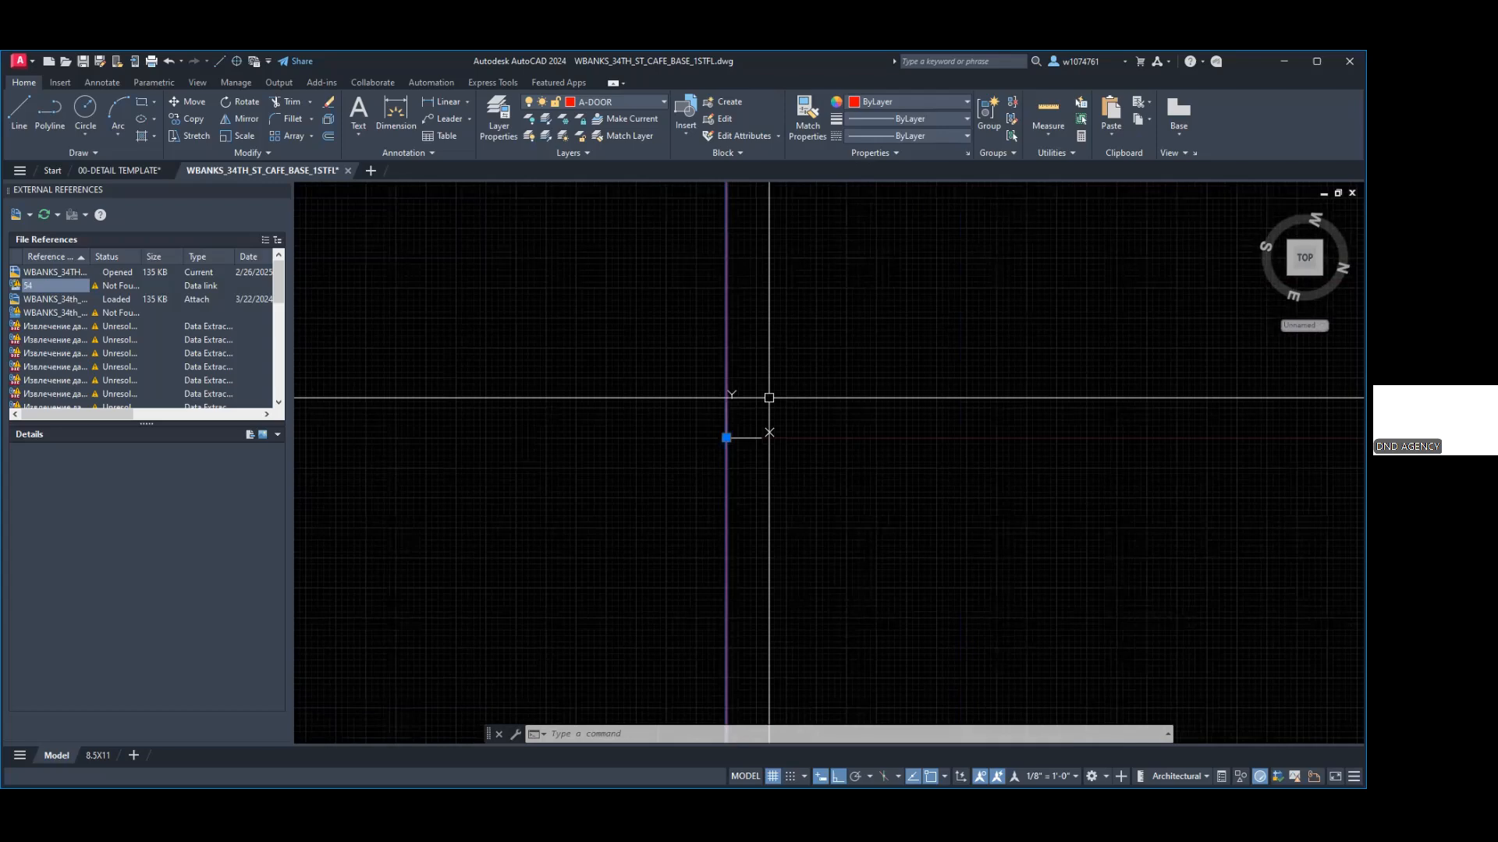
scroll(769, 398, down, 4)
middle_drag(769, 398, 766, 365)
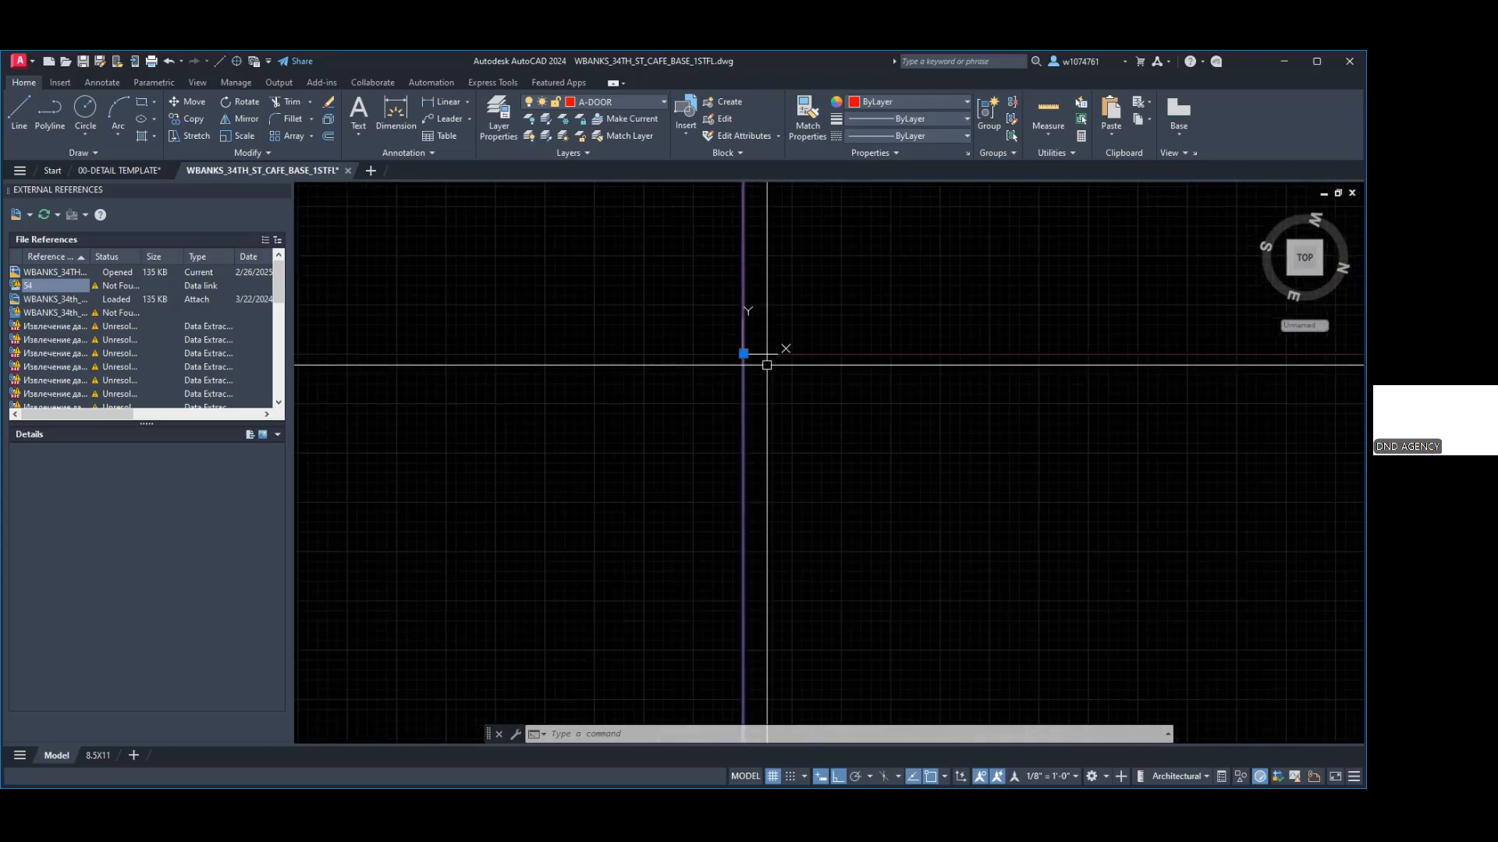
Step: Offset the vertical construction line 3' outward from the building's outer wall
scroll(641, 413, down, 3)
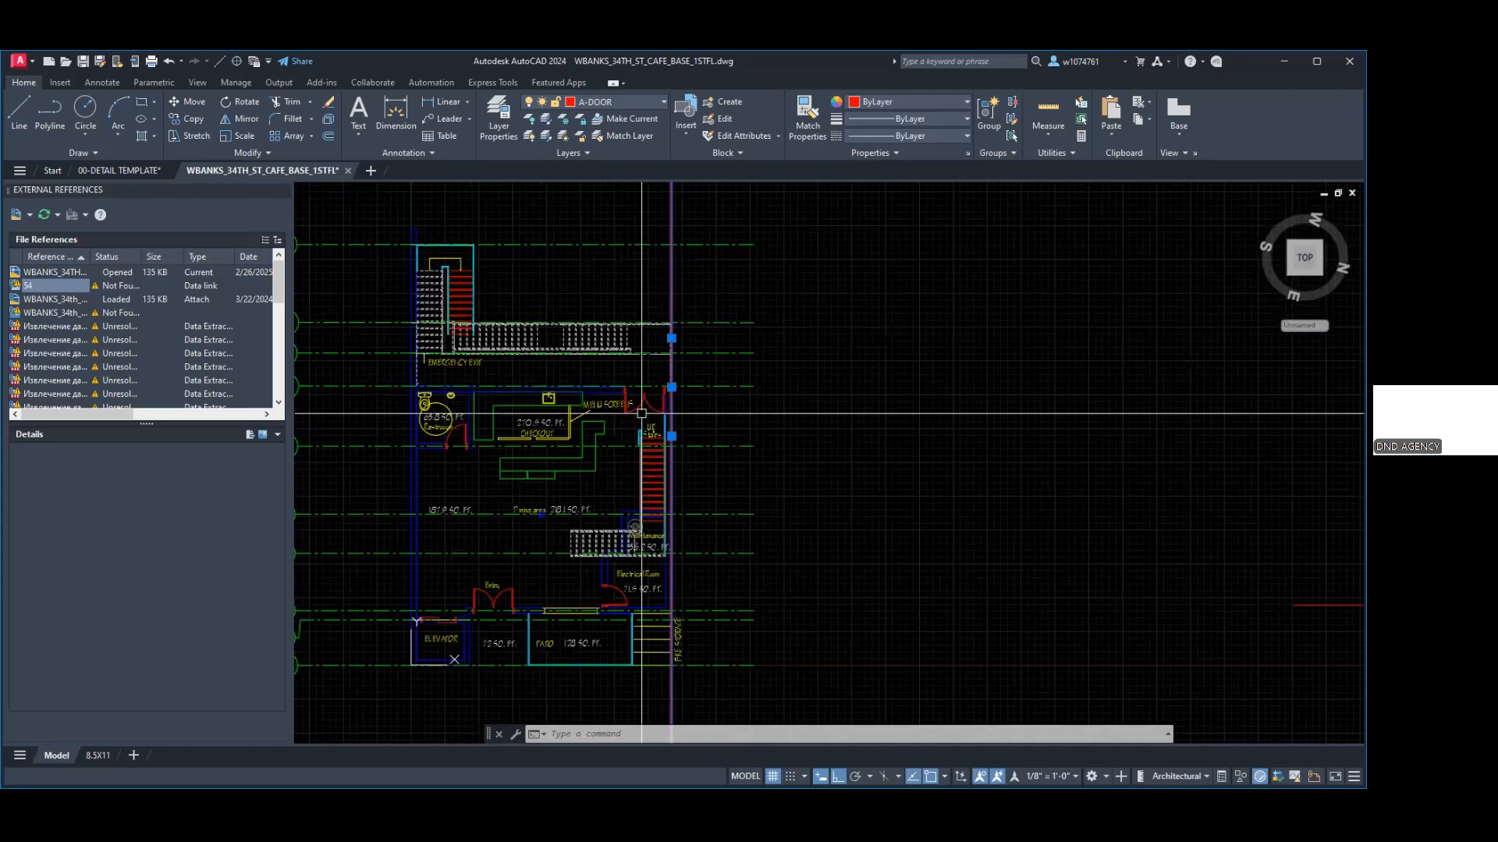
scroll(641, 413, up, 2)
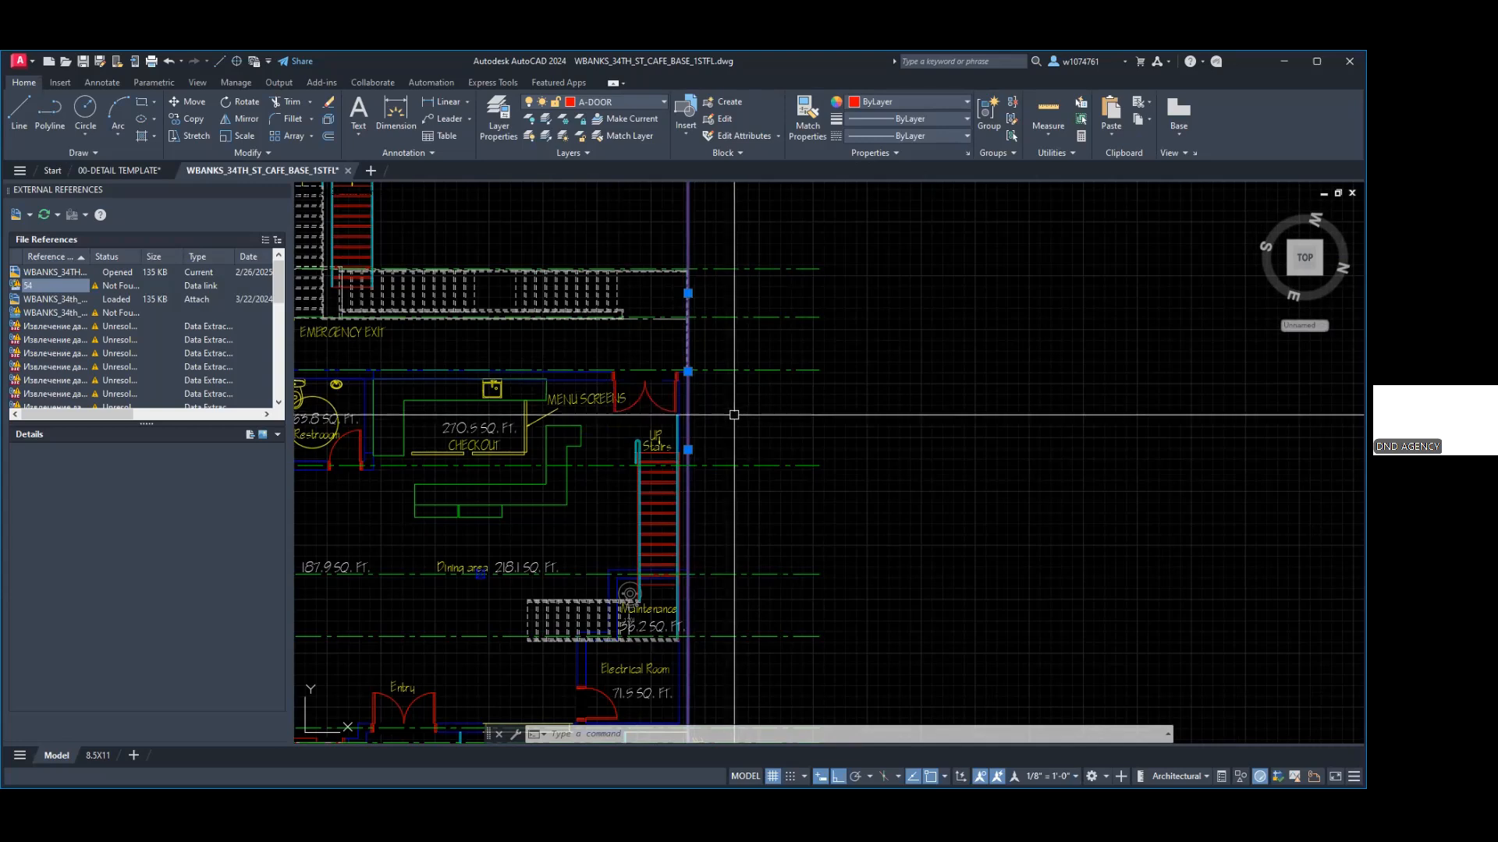
text(o)
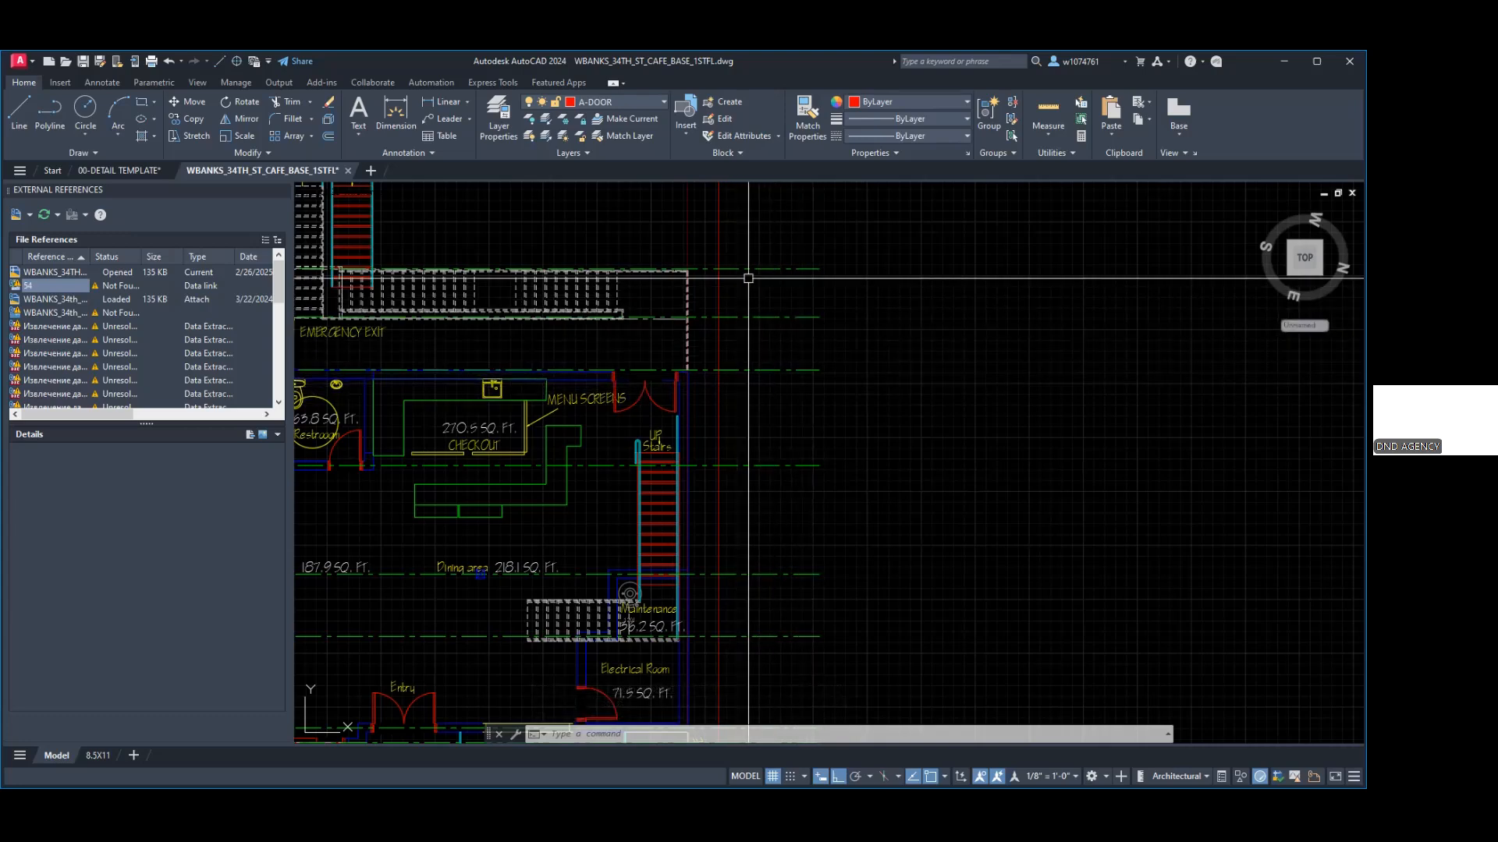
Step: Offset the construction line standing 3' from the wall by 15' farther outward, and erase the source line
click(720, 235)
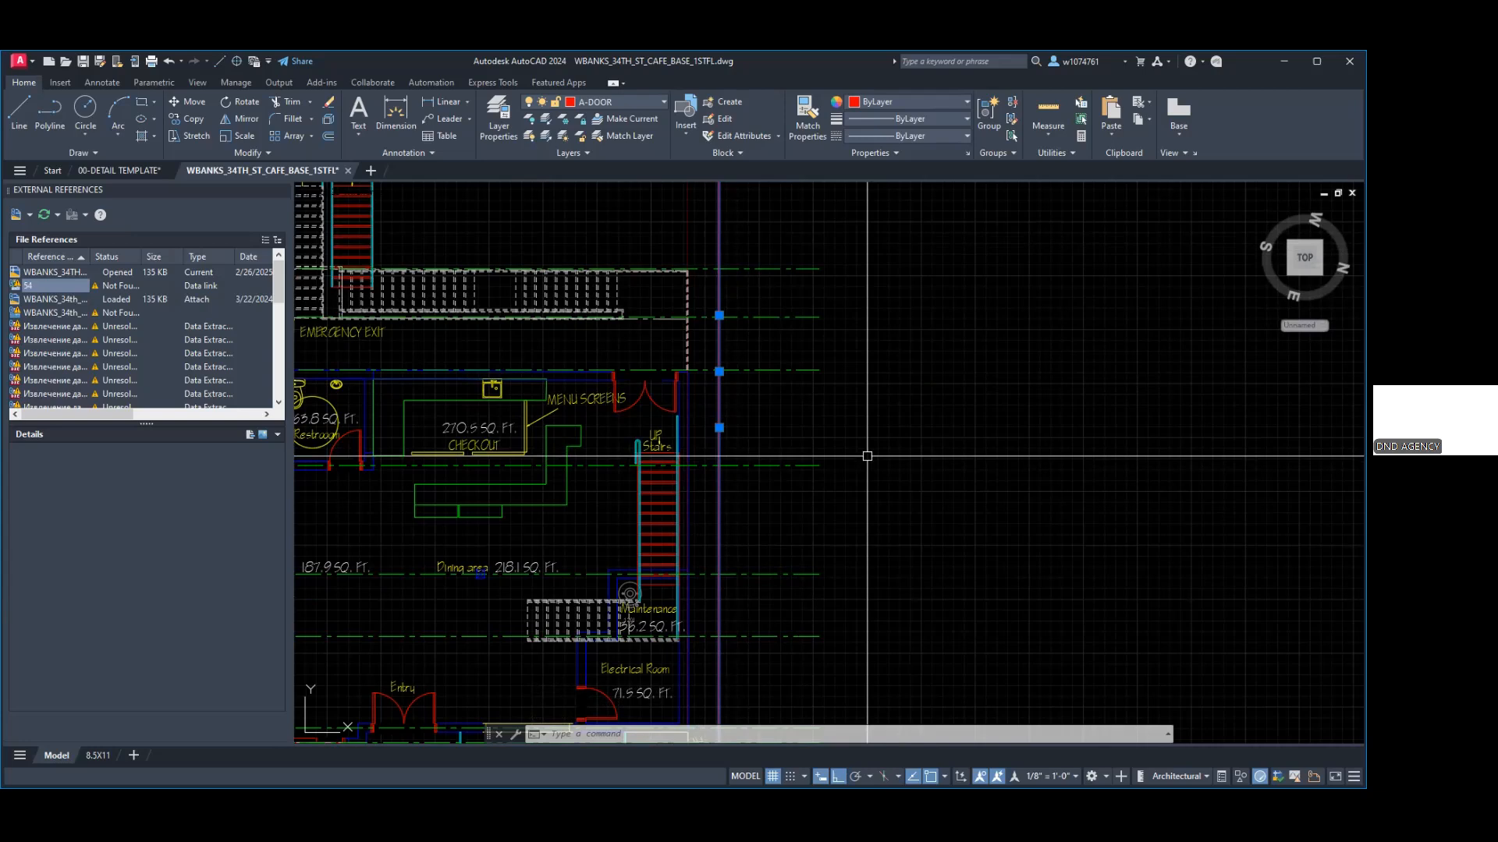
text(o)
key(Return)
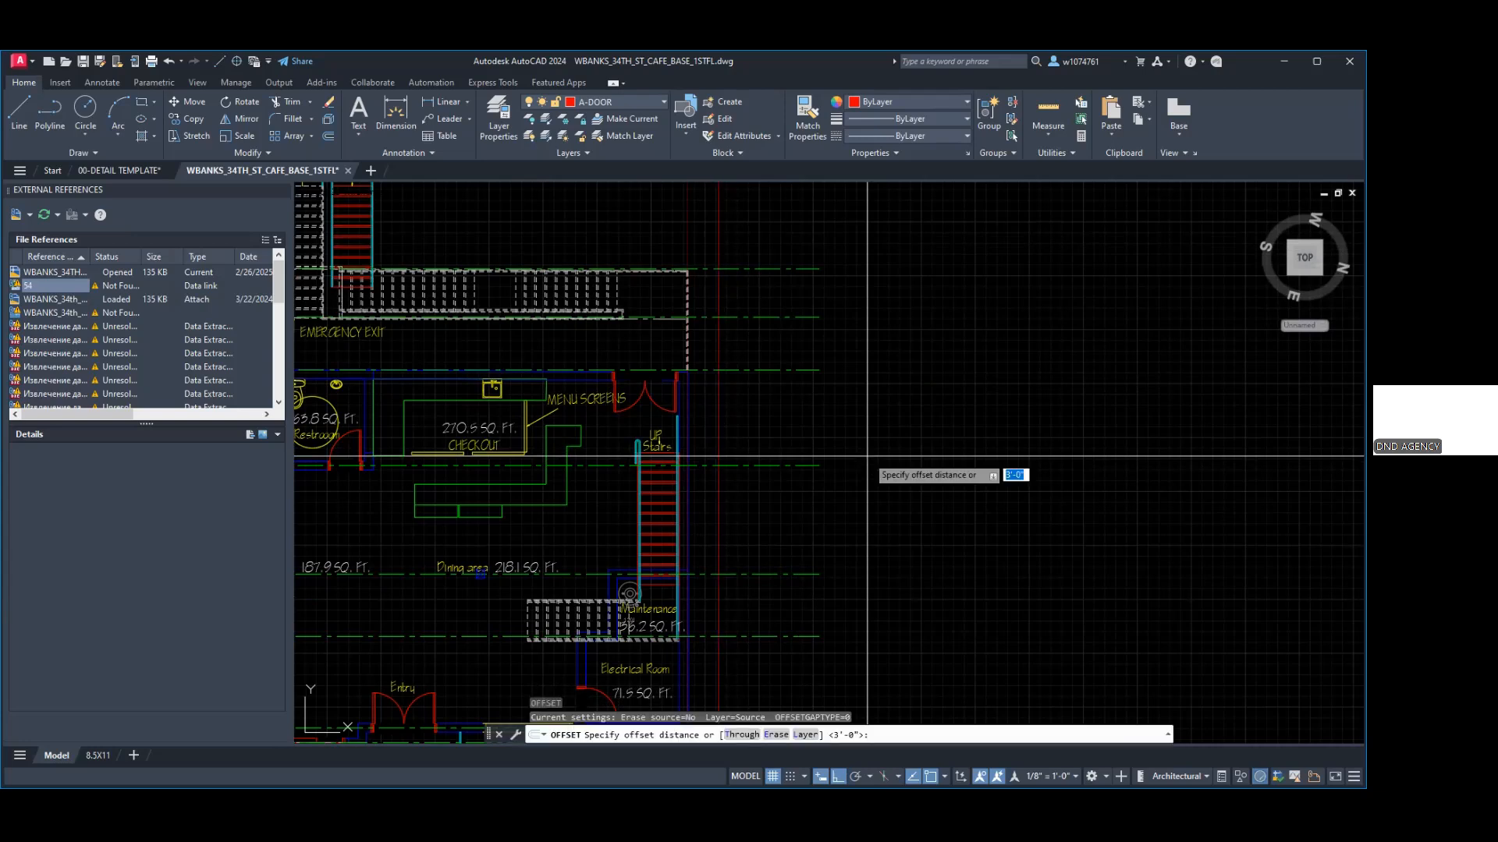
text(15)
key(Return)
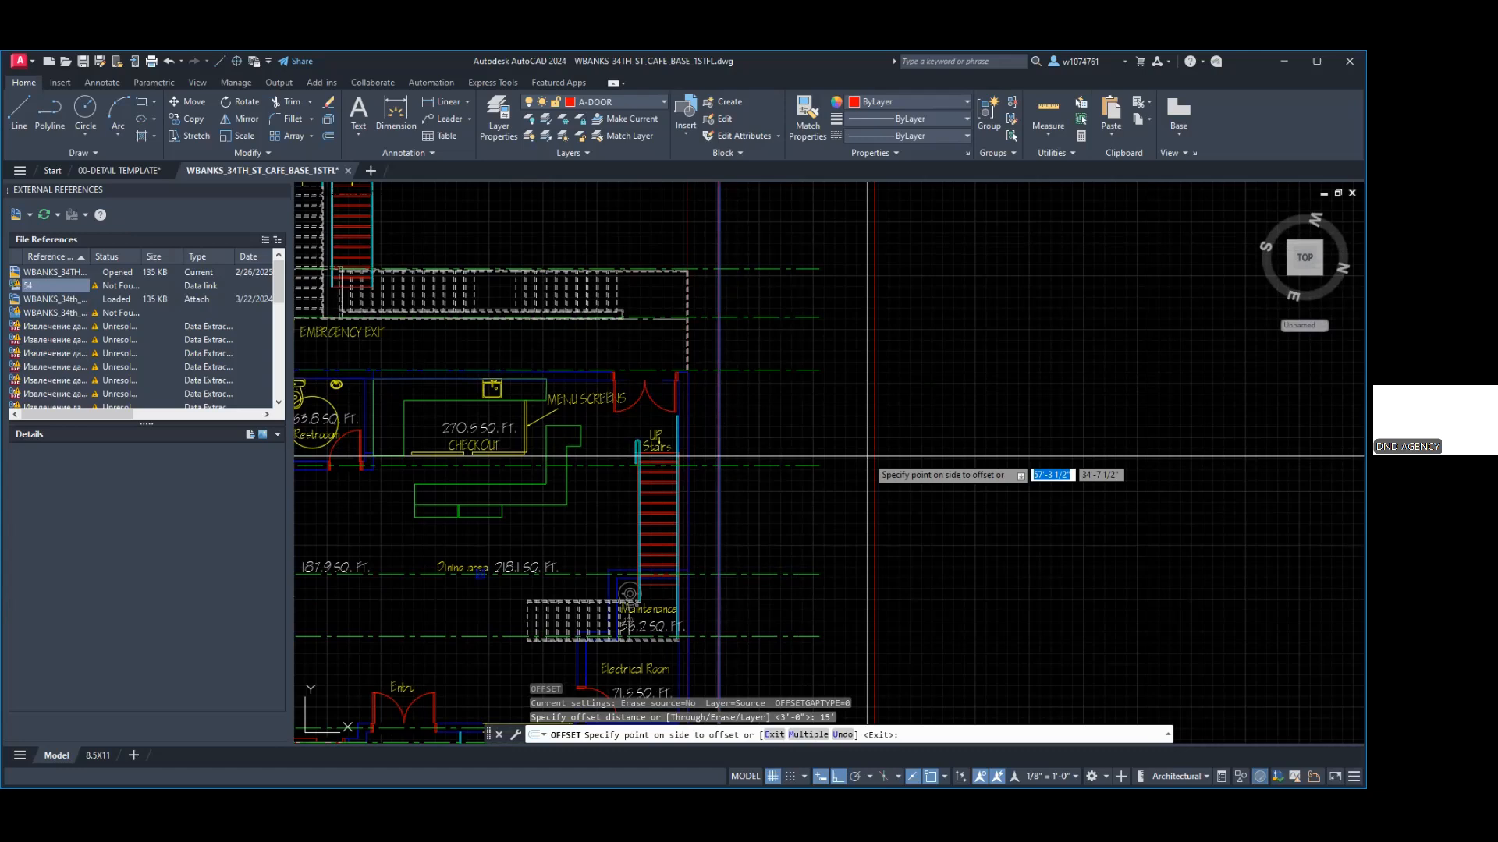
click(868, 456)
key(Escape)
key(Escape)
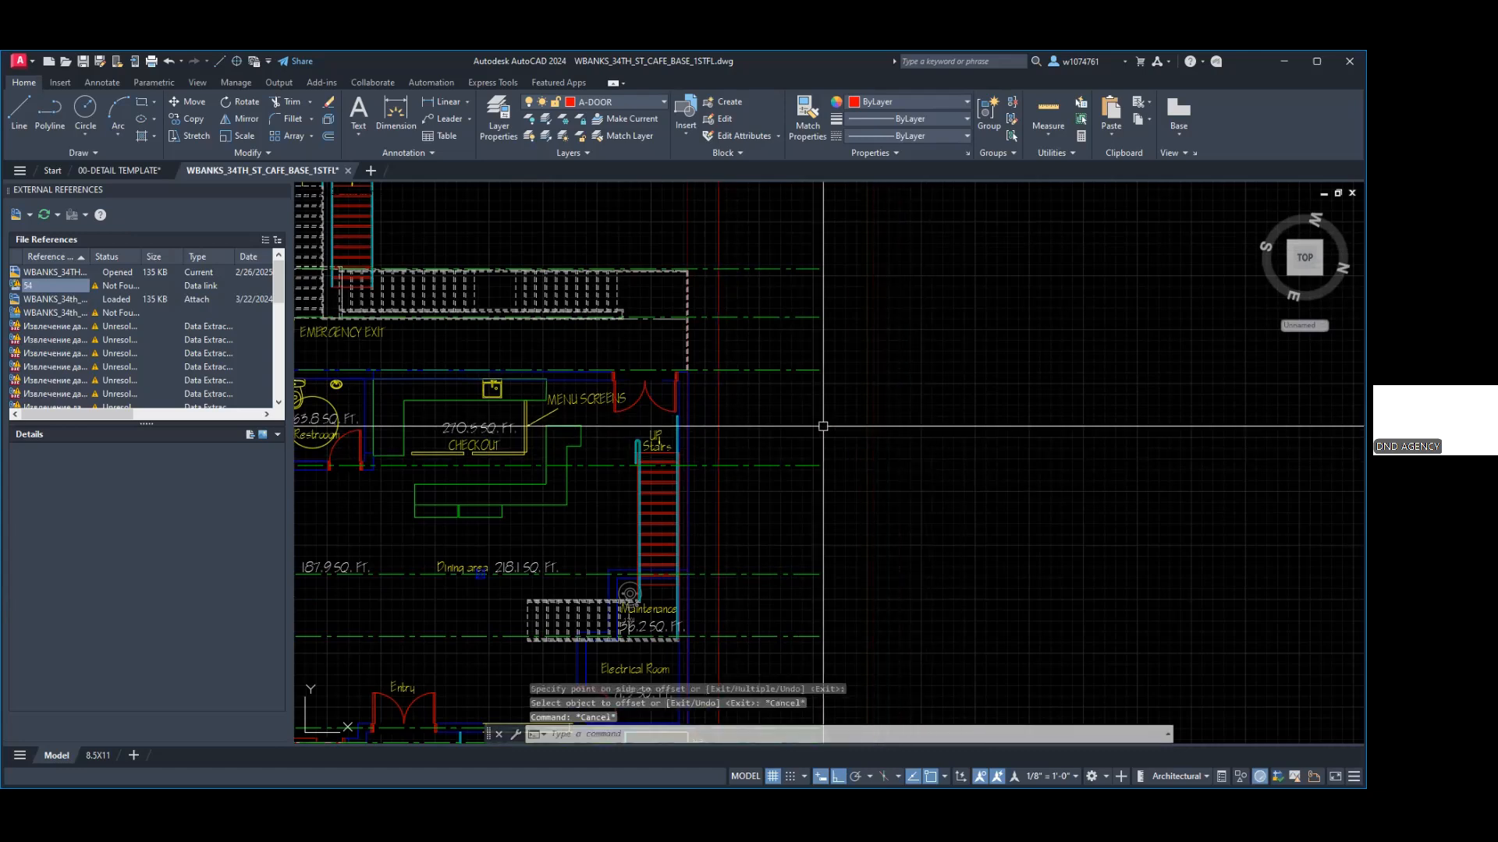
click(718, 429)
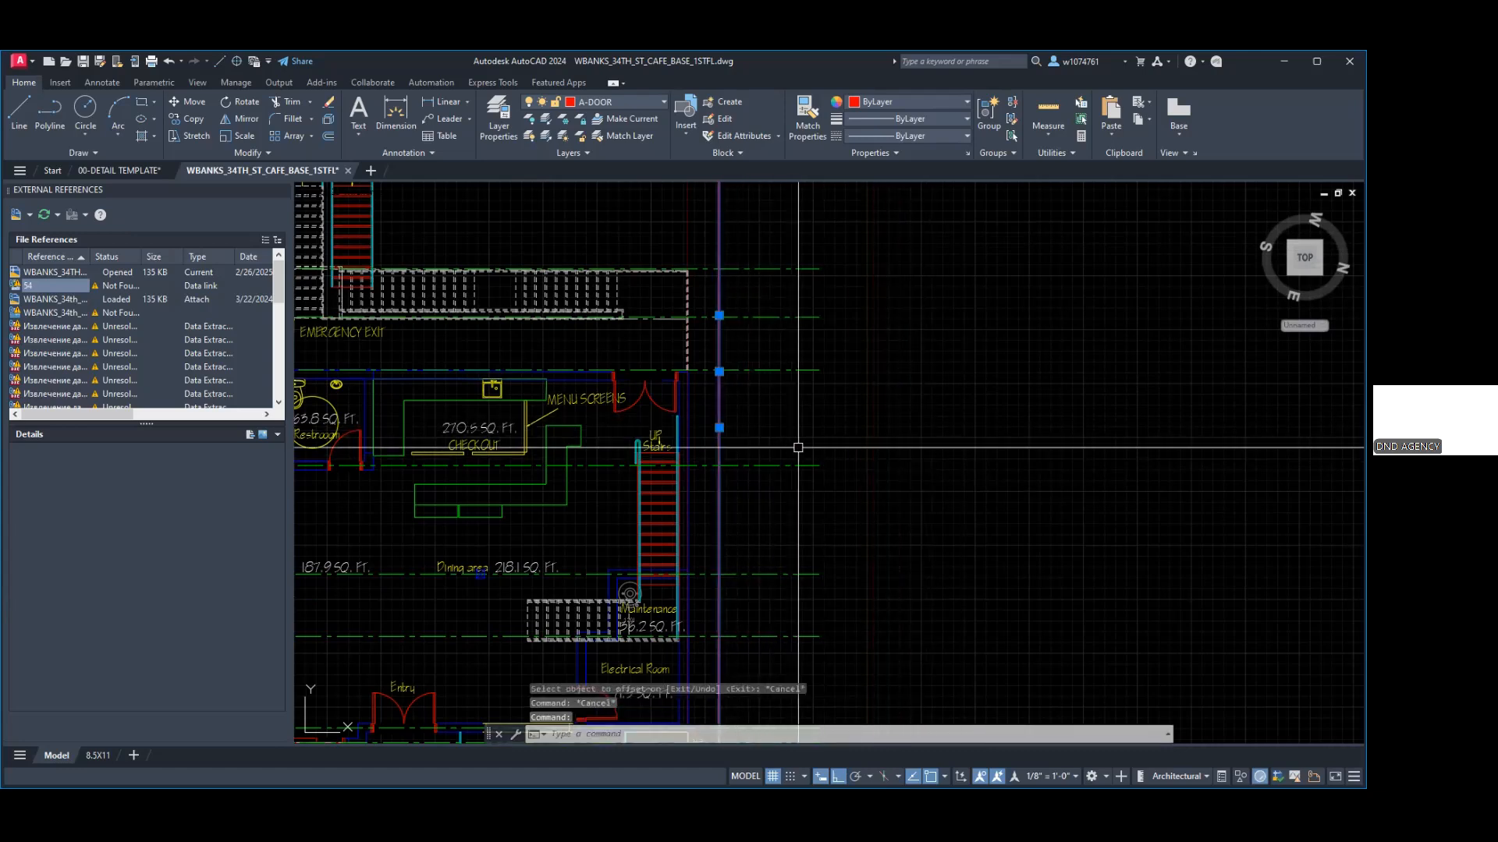
key(Delete)
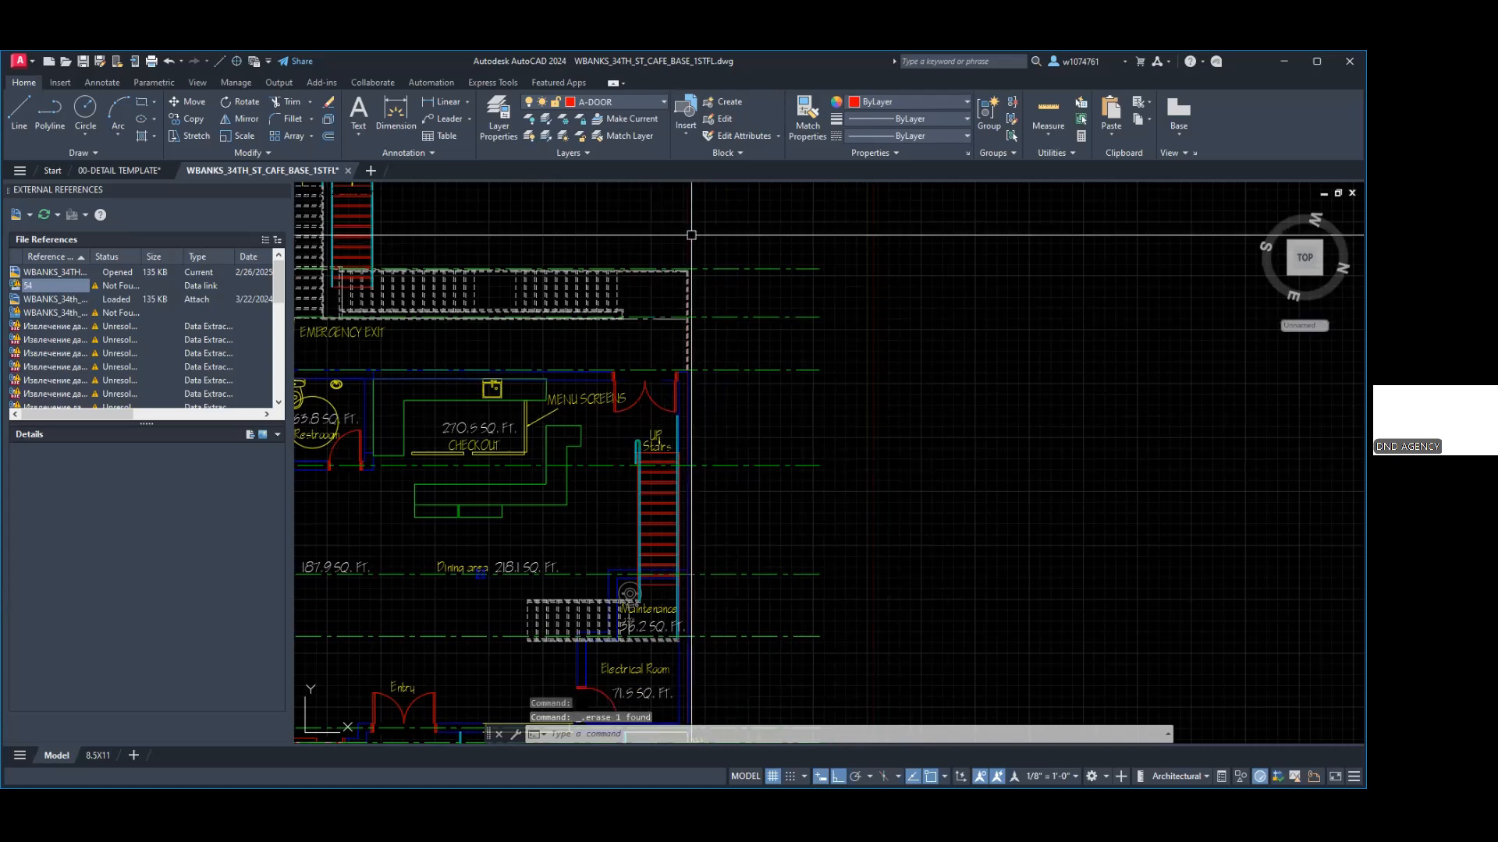
Step: Extend horizontal grid lines A through J to the remaining vertical construction line by crossing them with a freehand fence
scroll(909, 406, down, 3)
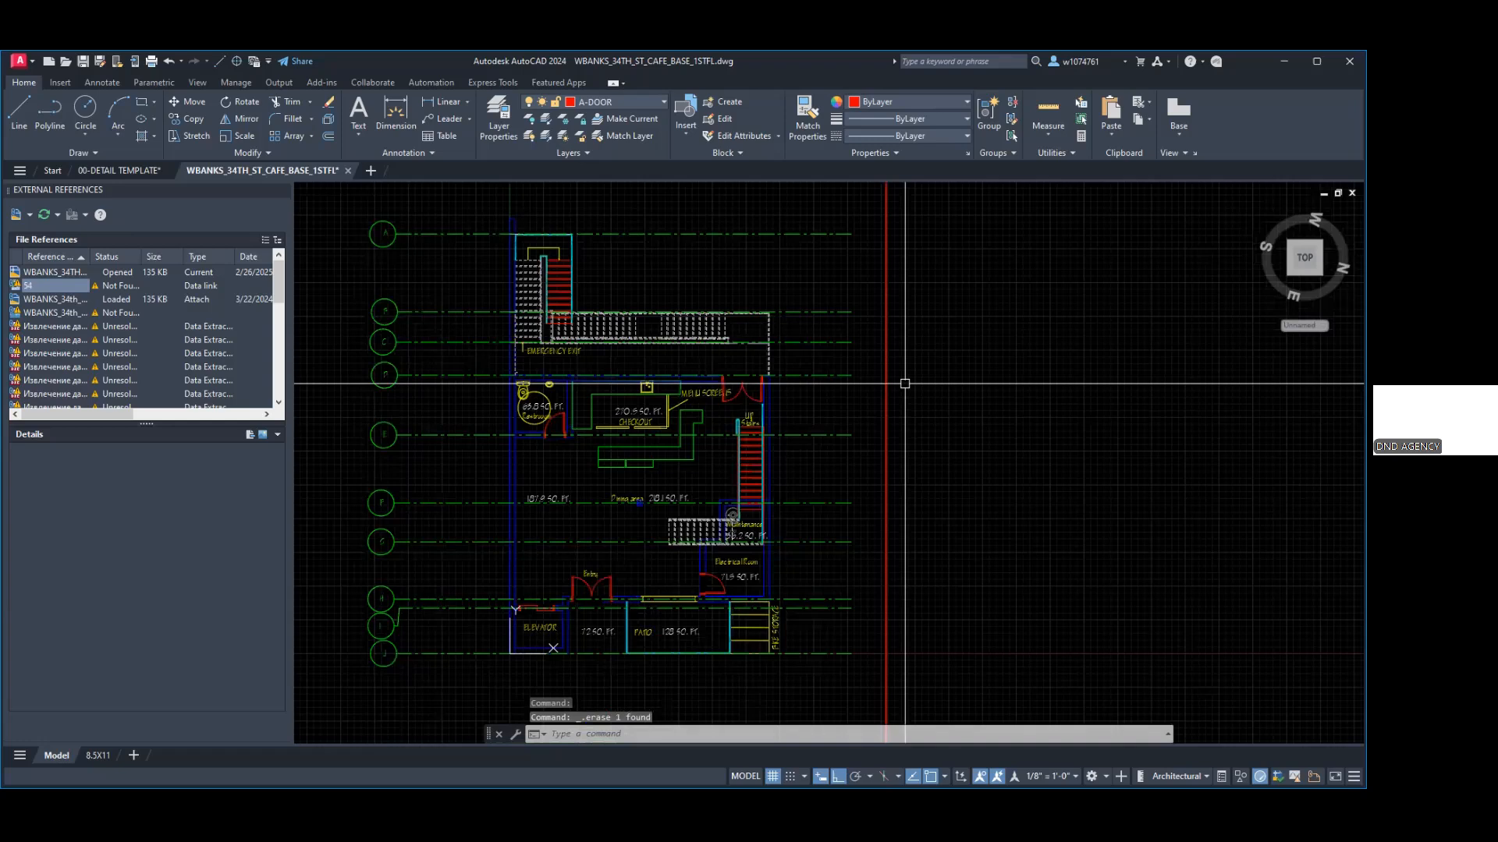
middle_drag(904, 384, 817, 360)
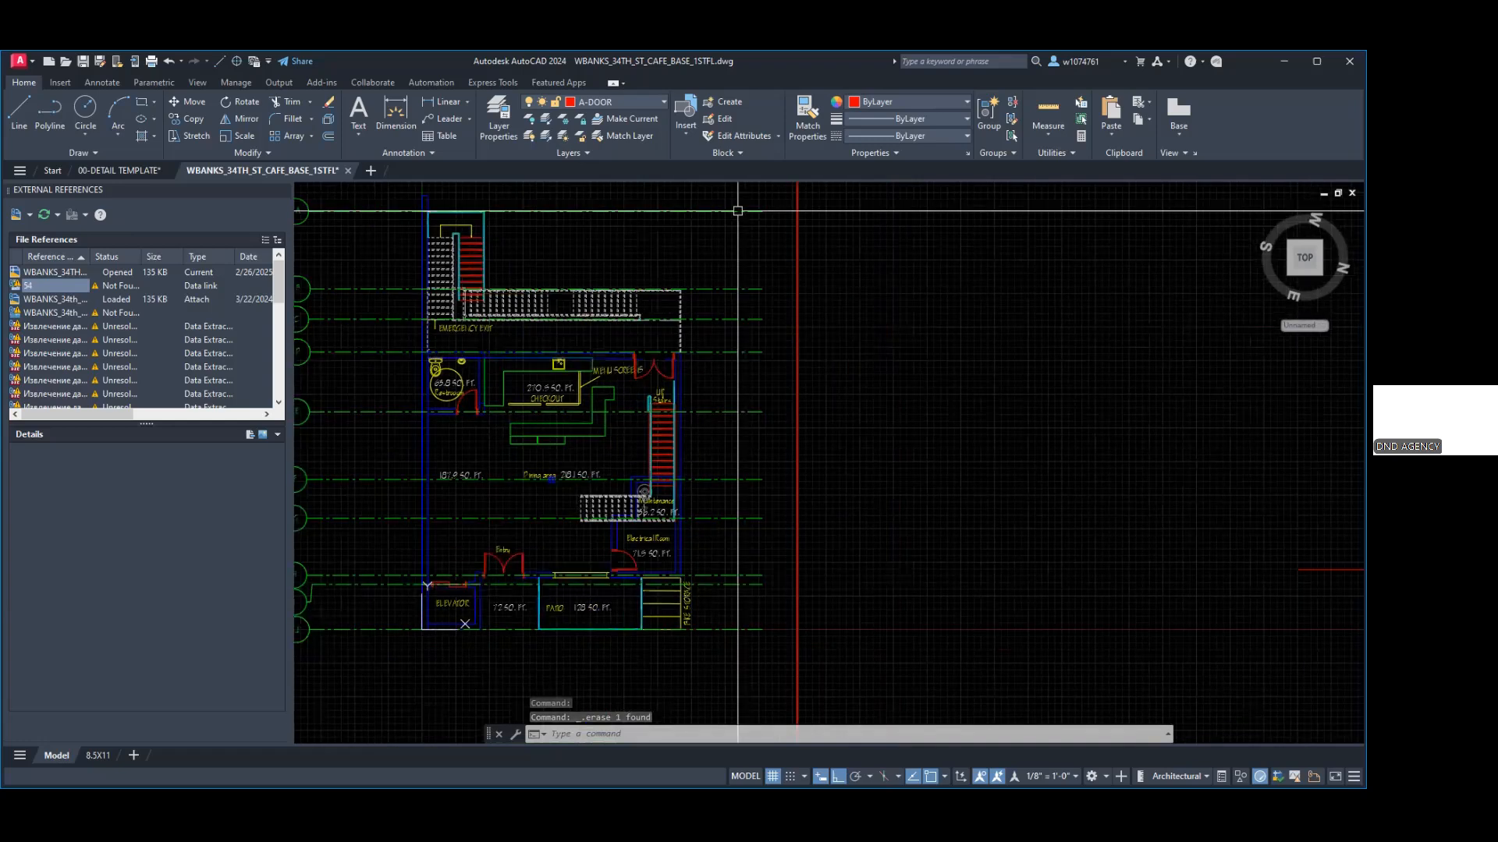
middle_drag(768, 242, 773, 278)
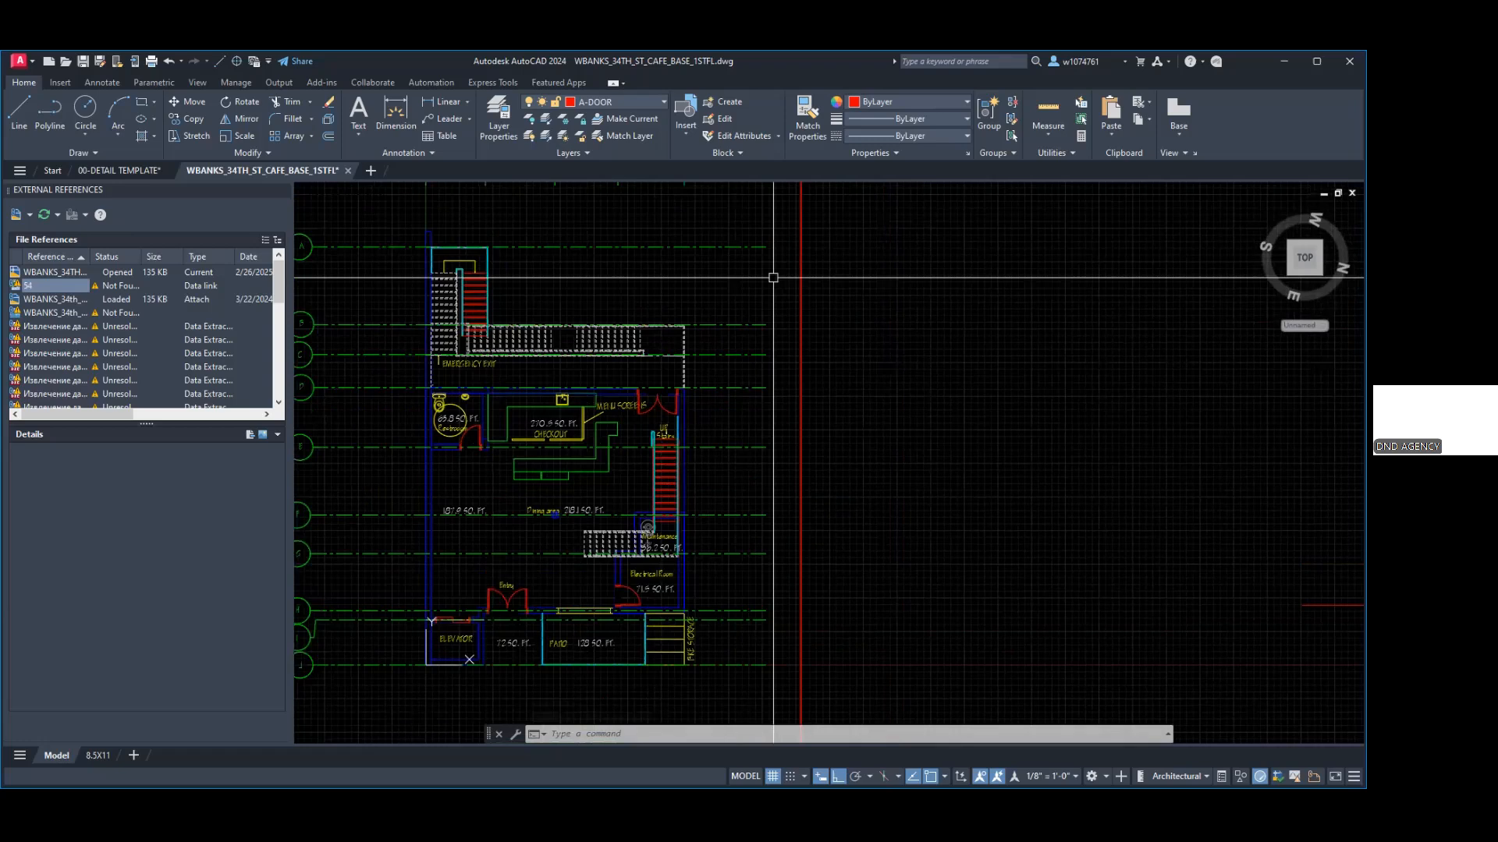
text(ex)
key(Return)
drag(719, 234, 734, 680)
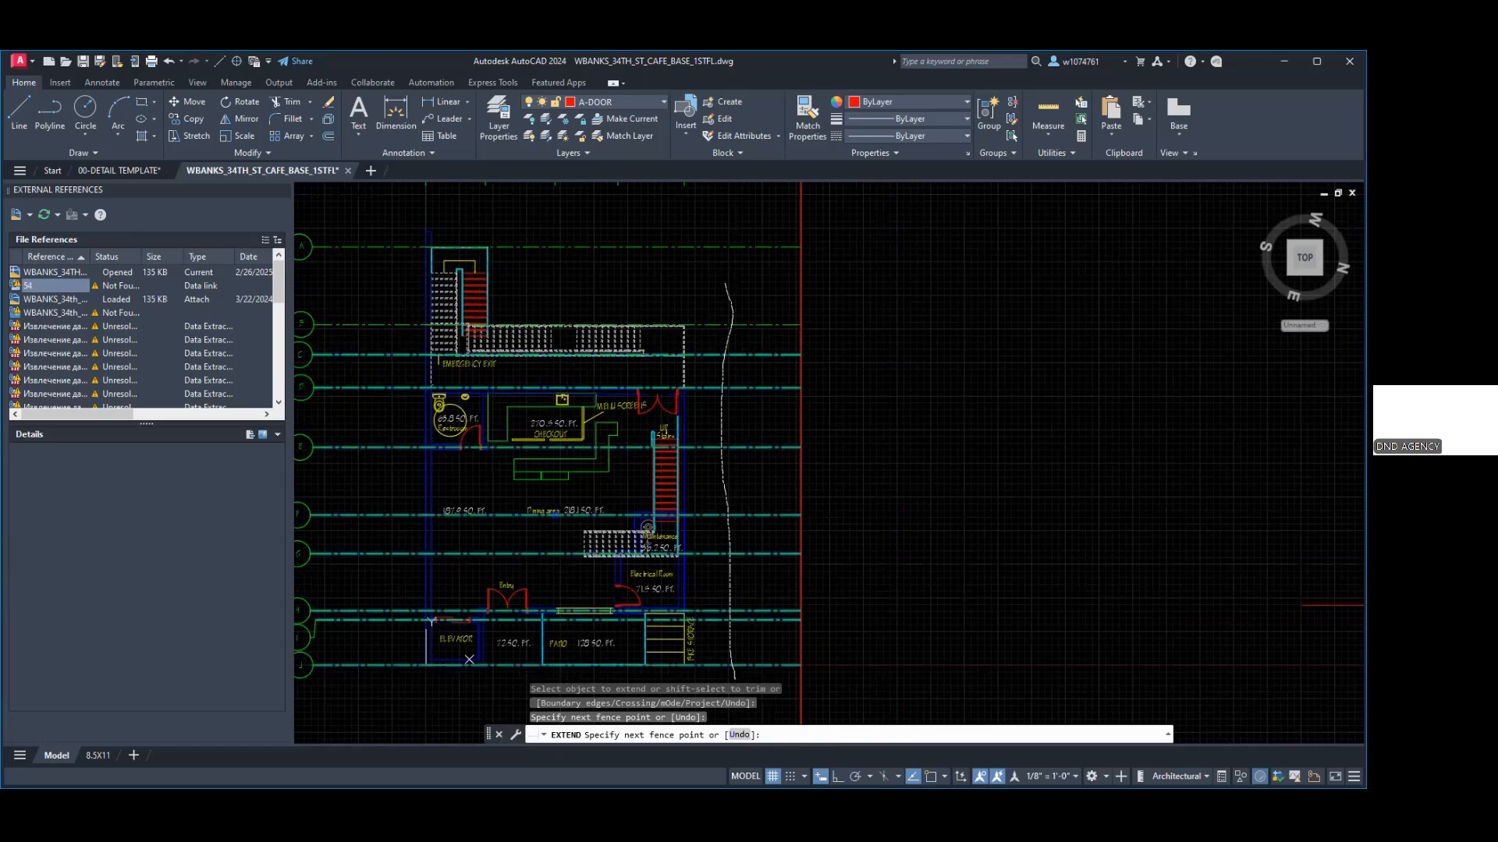
key(Escape)
Step: Erase the vertical construction line at the extended ends of the horizontal grid lines
scroll(926, 396, down, 2)
click(846, 338)
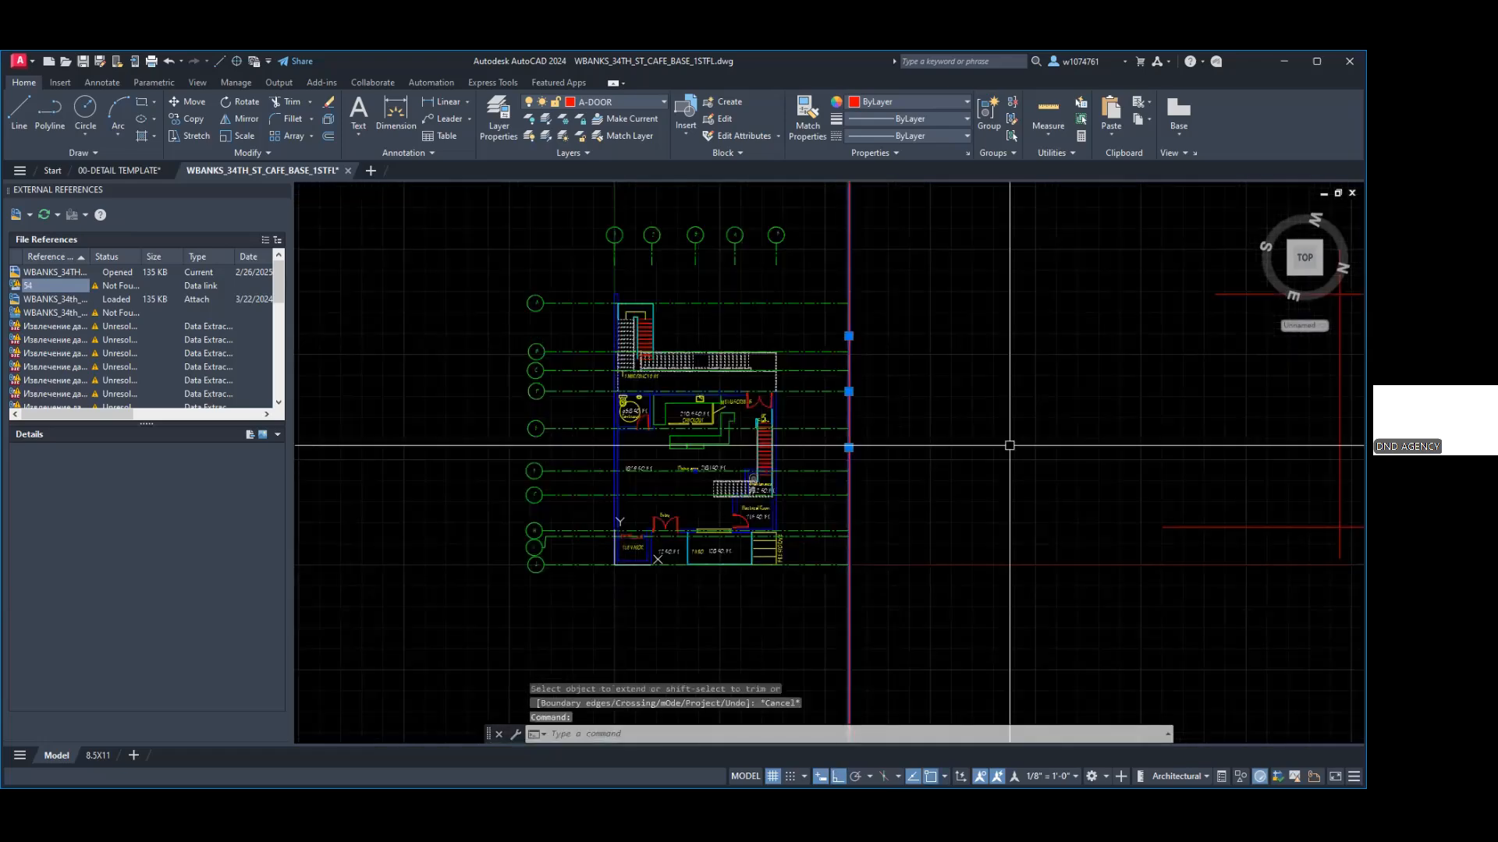
key(Delete)
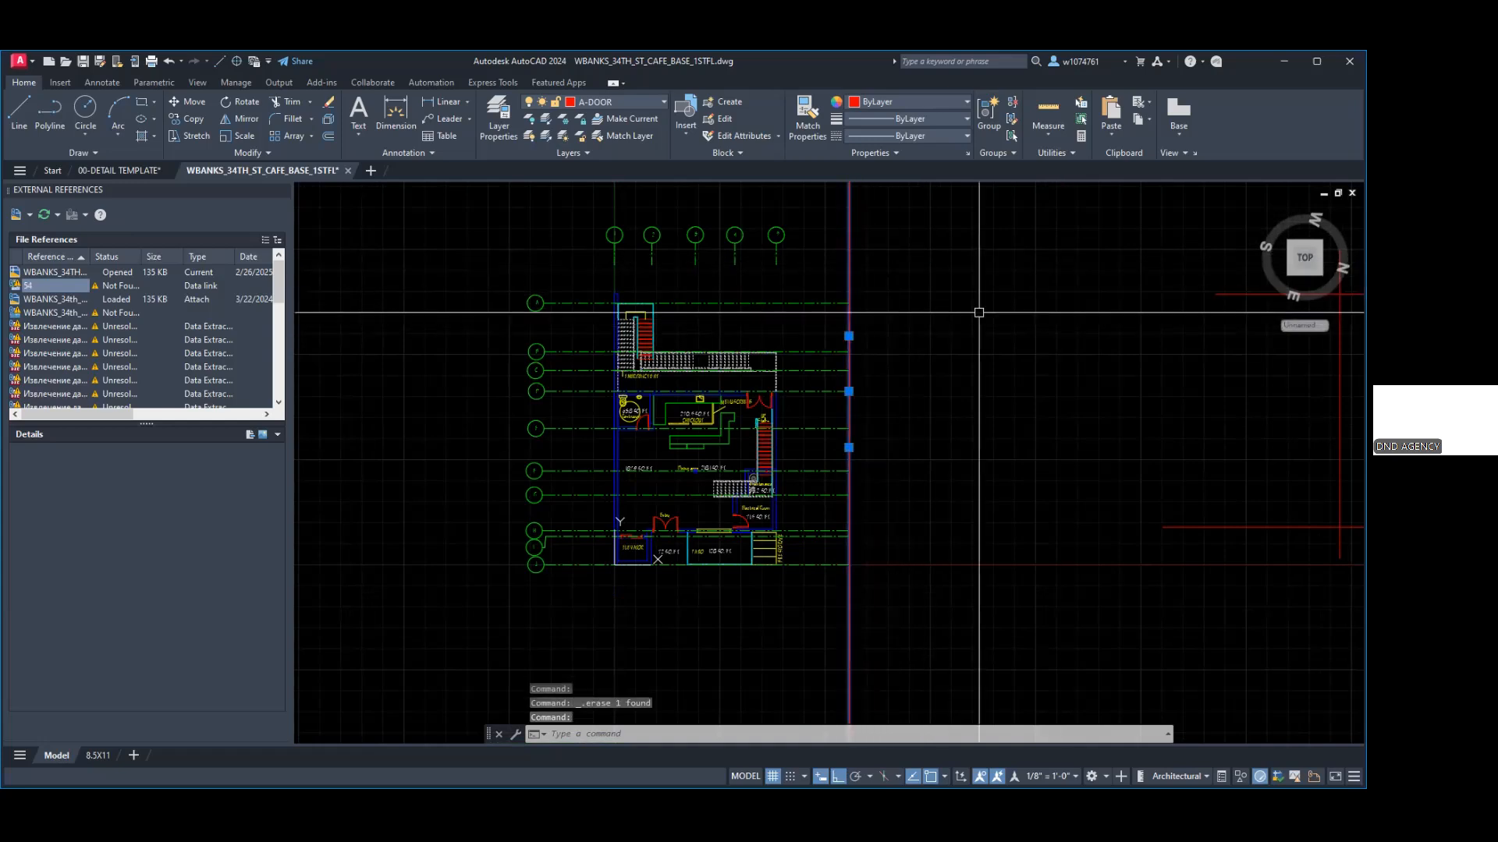
Step: Fillet the crossing red lines beside the floor plan with zero radius so they form a rectangle with square corners
scroll(658, 344, up, 4)
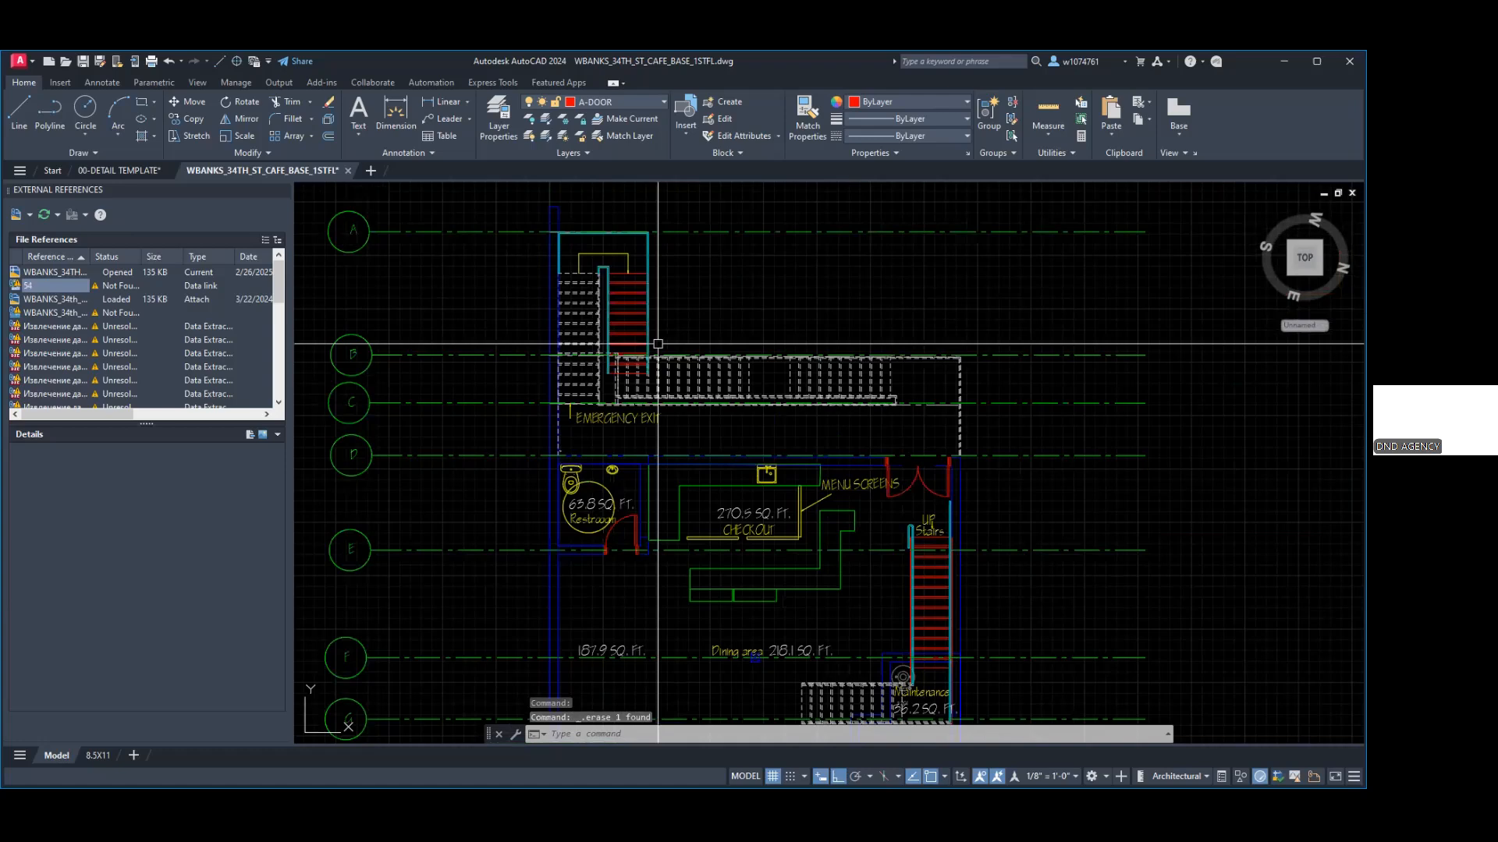
scroll(657, 344, down, 4)
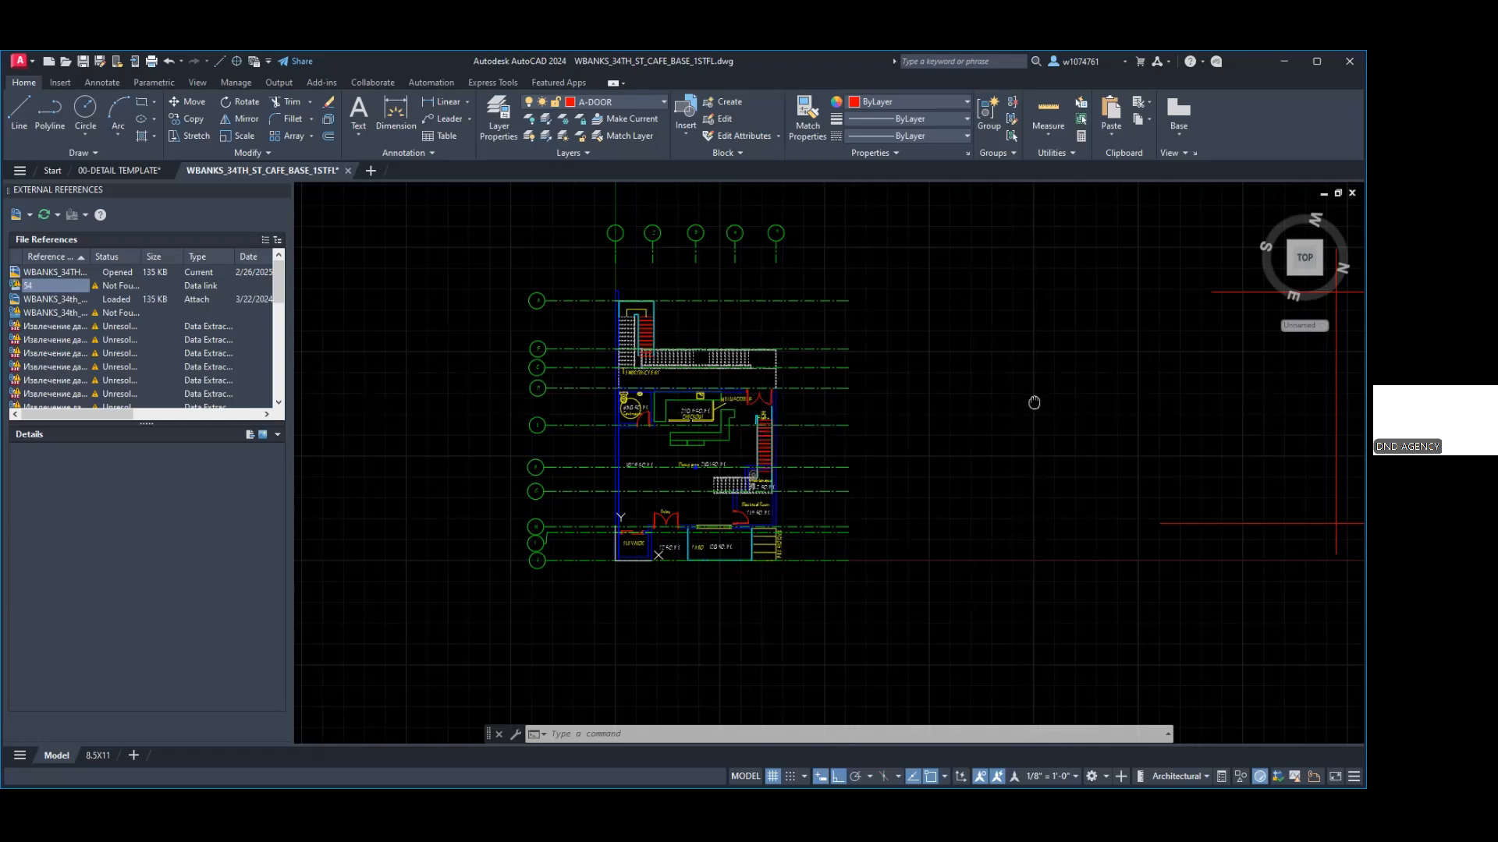
mouse_move(1032, 401)
middle_down()
mouse_move(828, 361)
mouse_move(447, 374)
mouse_move(338, 408)
middle_up()
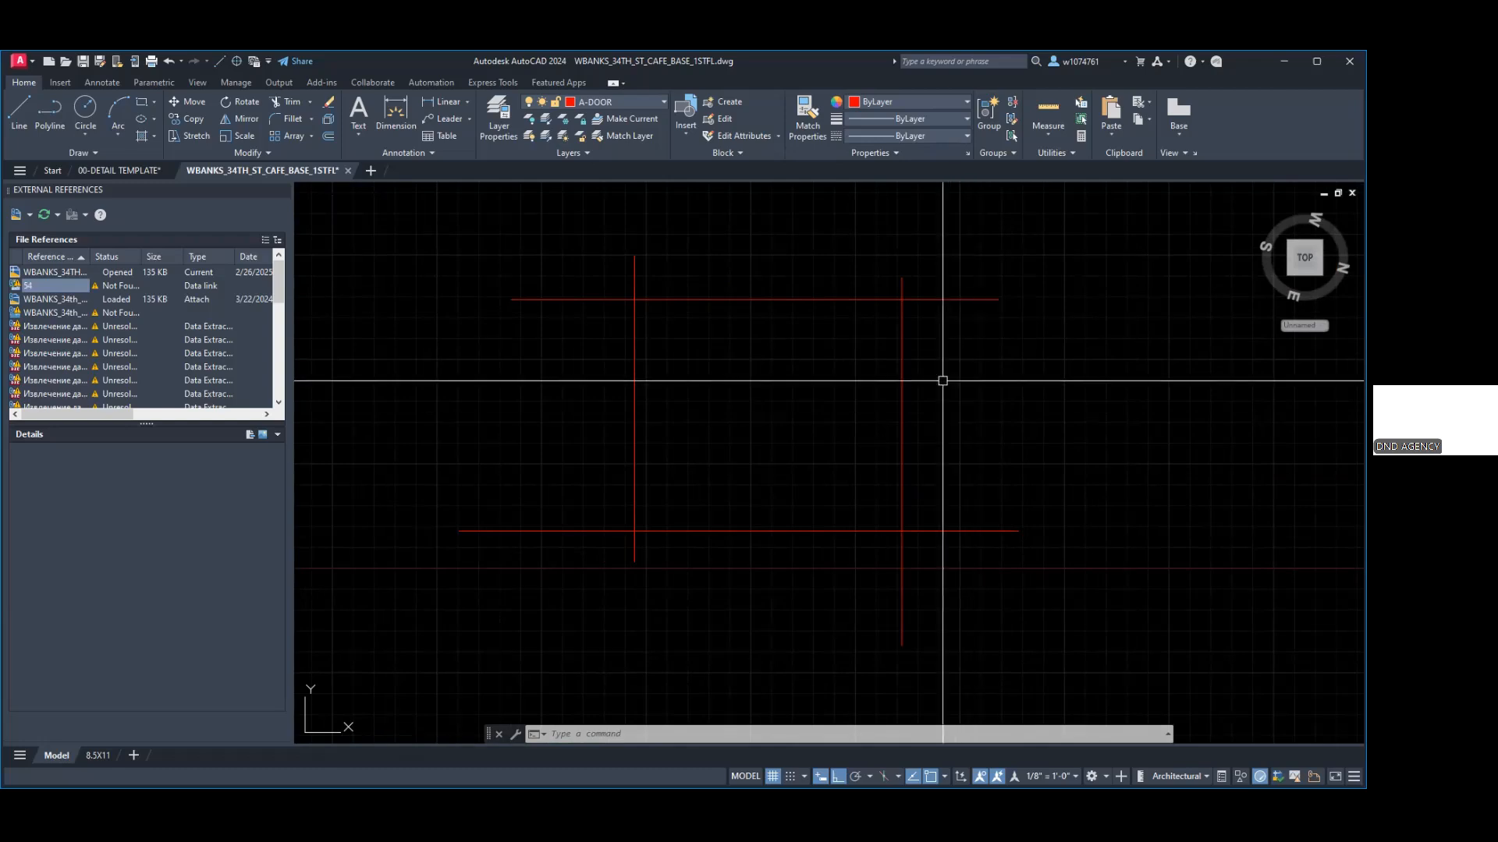
text(f)
key(Return)
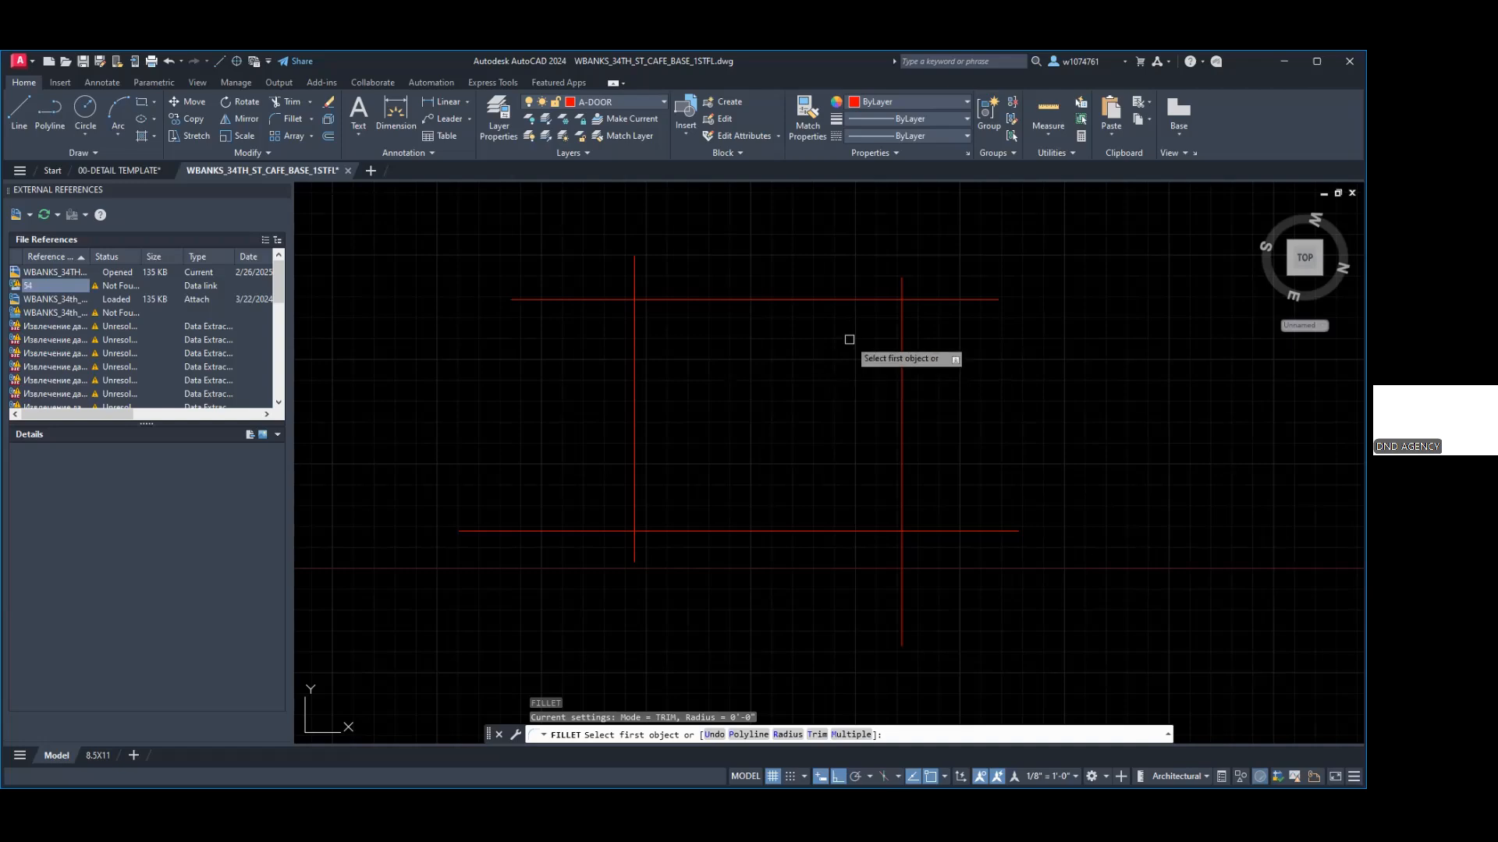
click(901, 315)
click(885, 300)
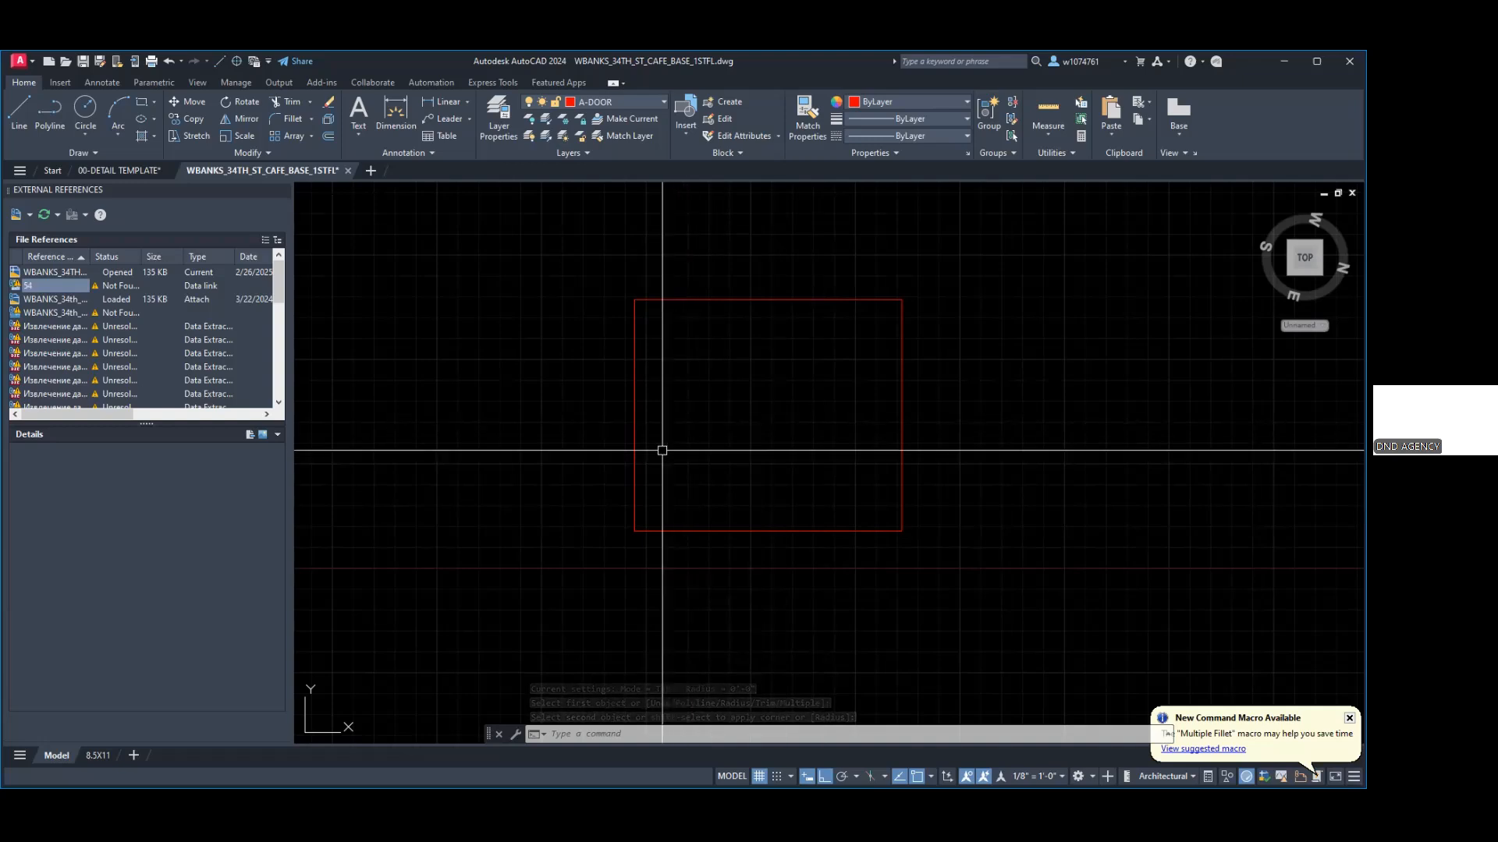
Step: Set the global width of the red rectangular polyline to 2"
click(635, 439)
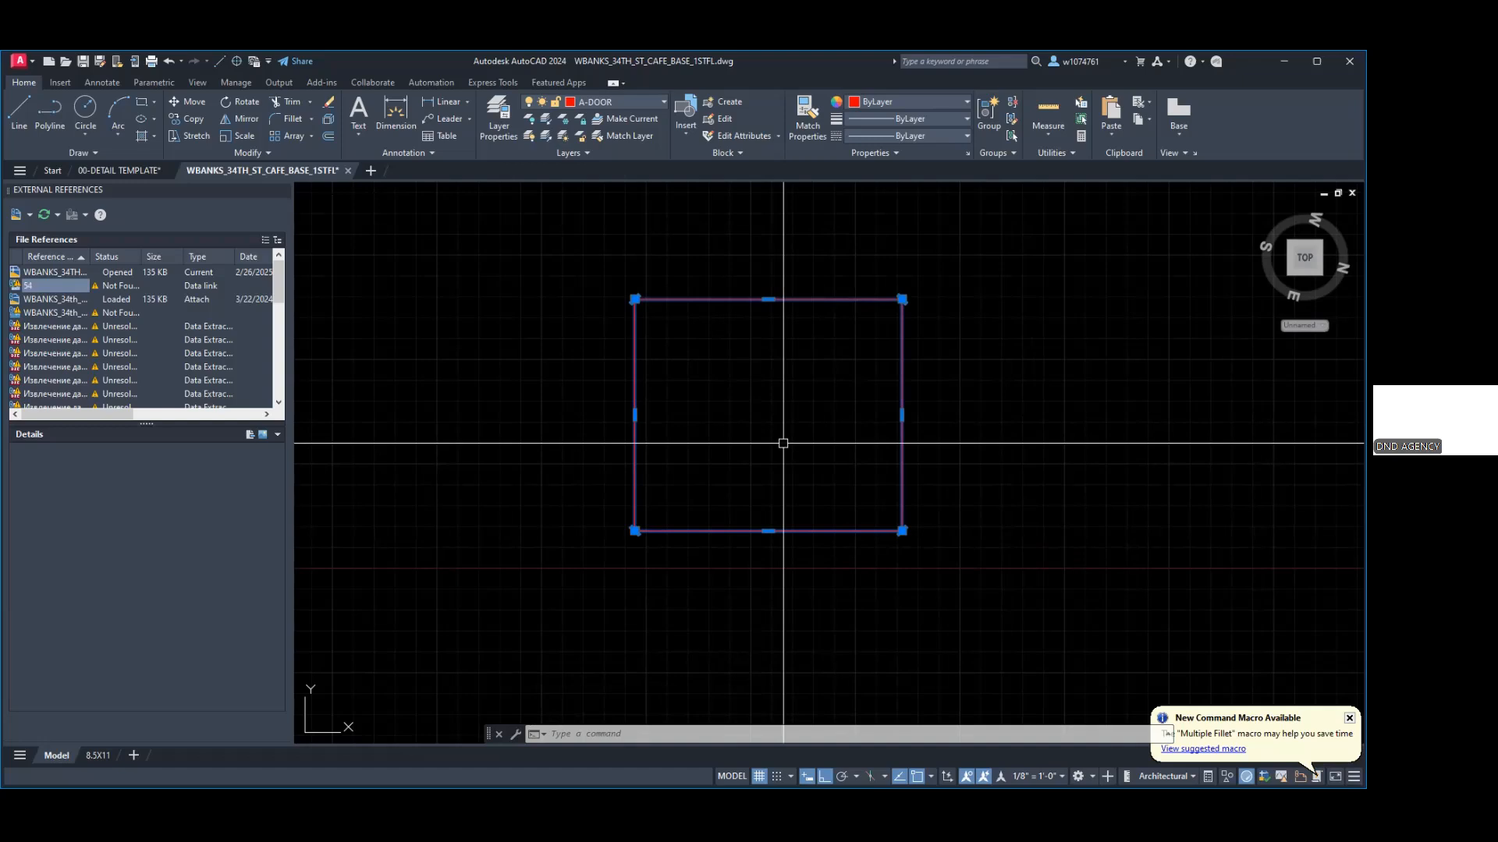
text(pr)
key(Return)
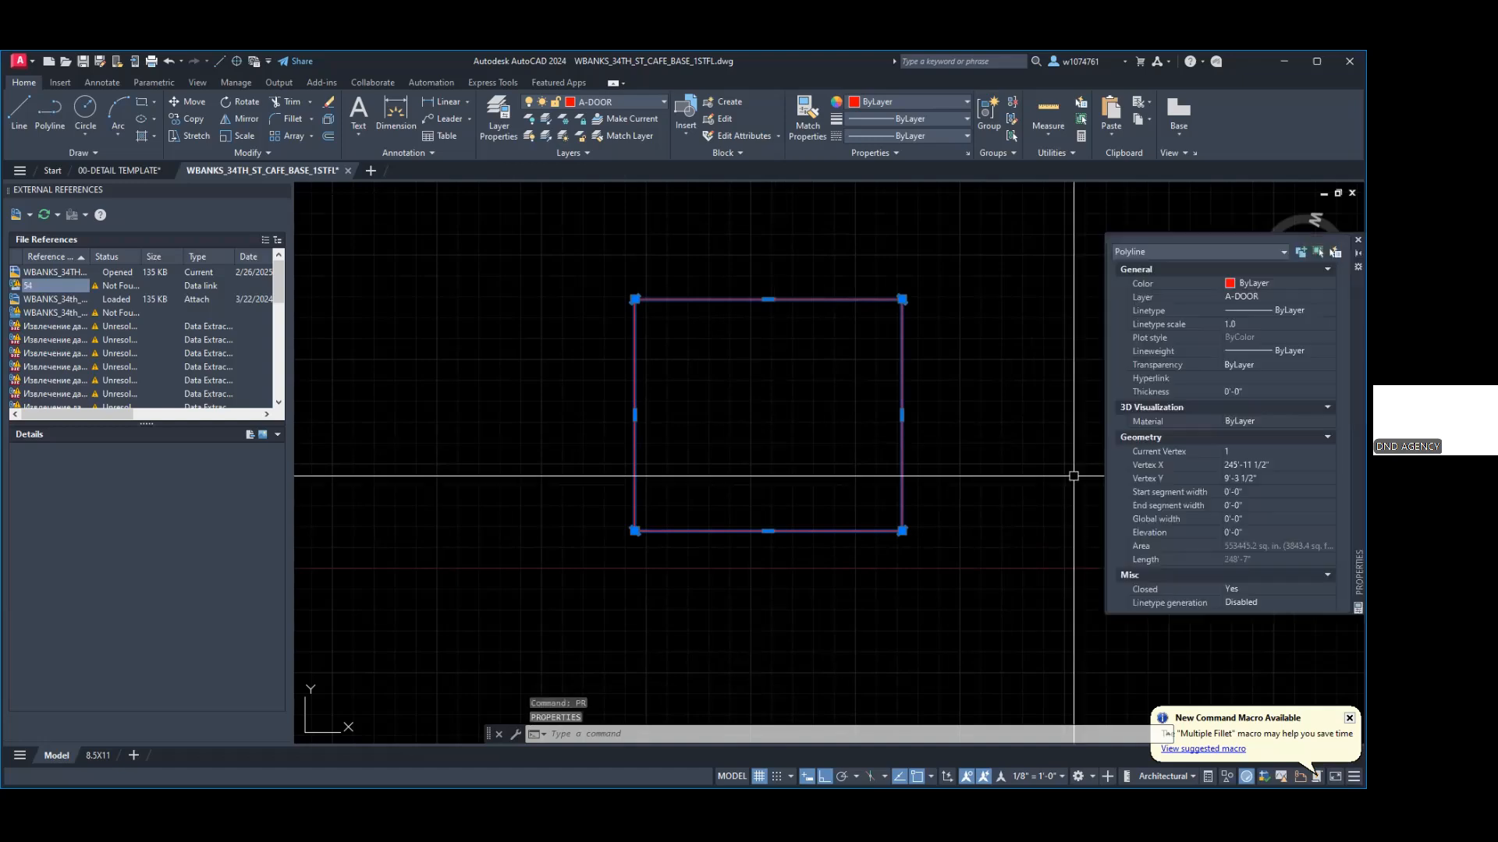
click(1265, 516)
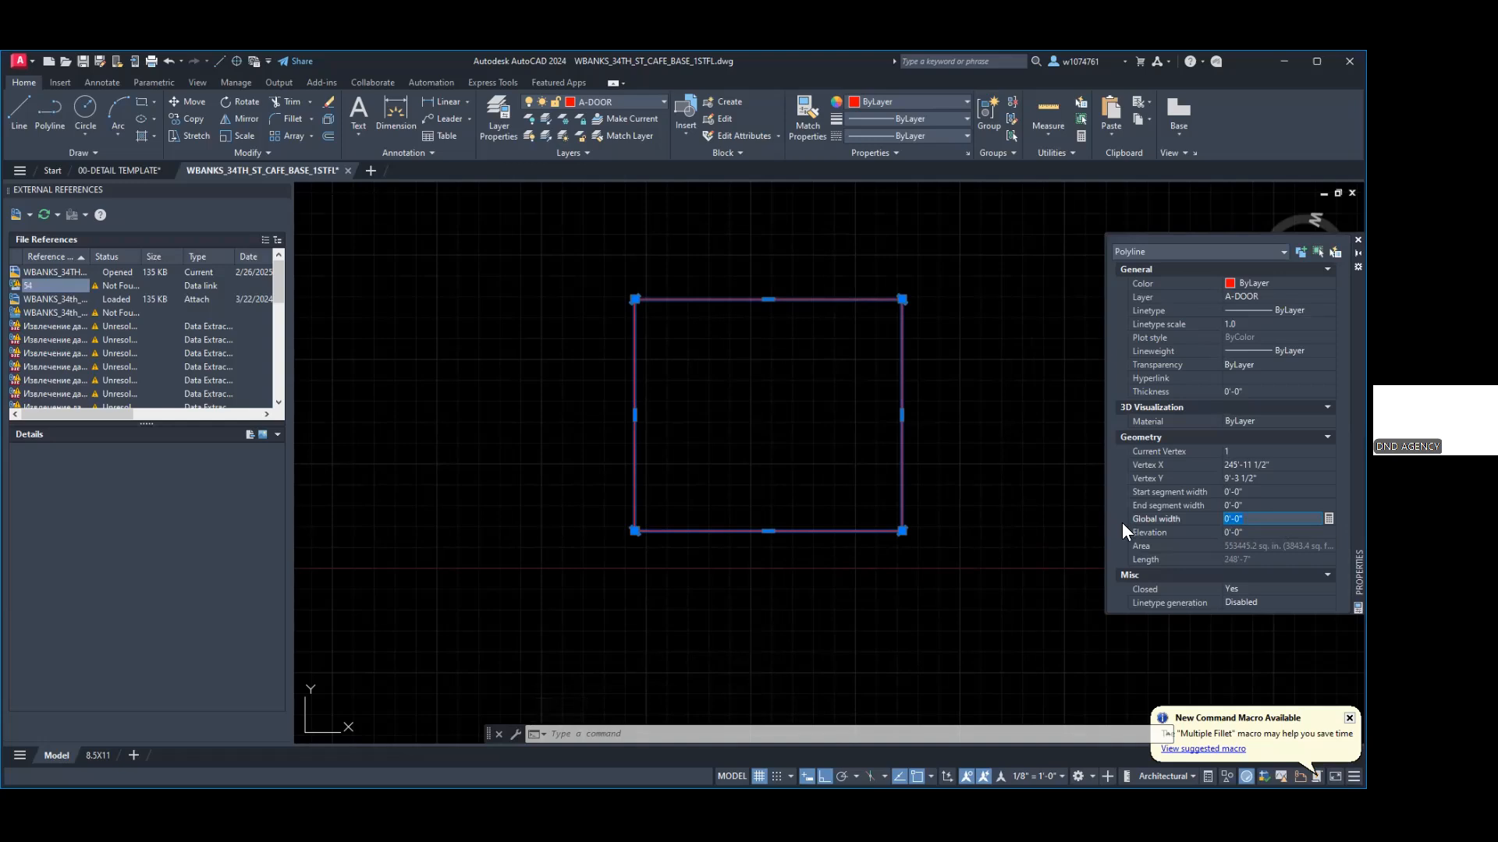
text(2)
key(Tab)
scroll(628, 298, up, 4)
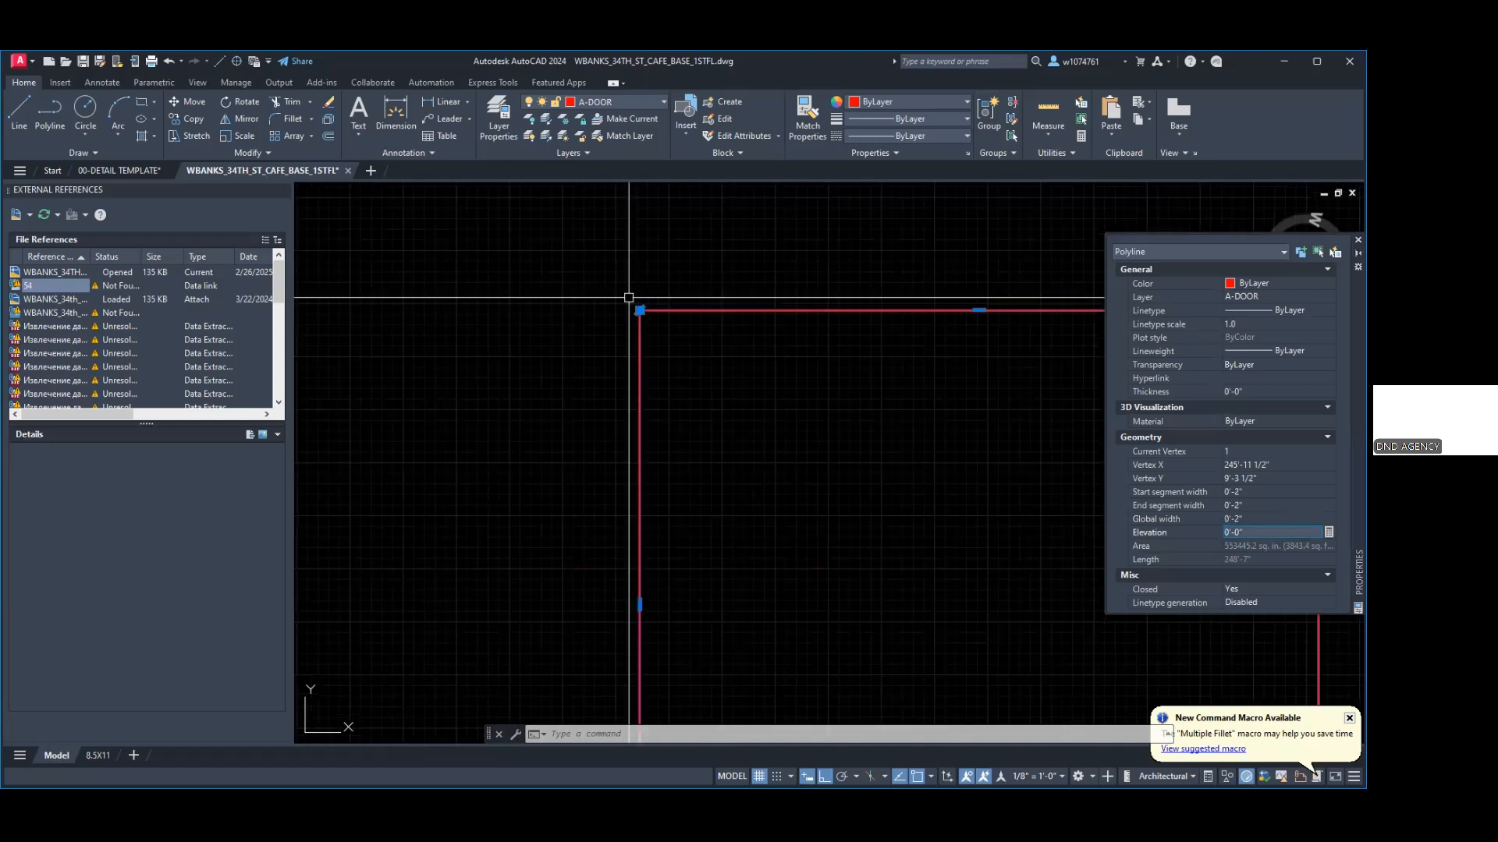
key(Escape)
scroll(608, 304, down, 2)
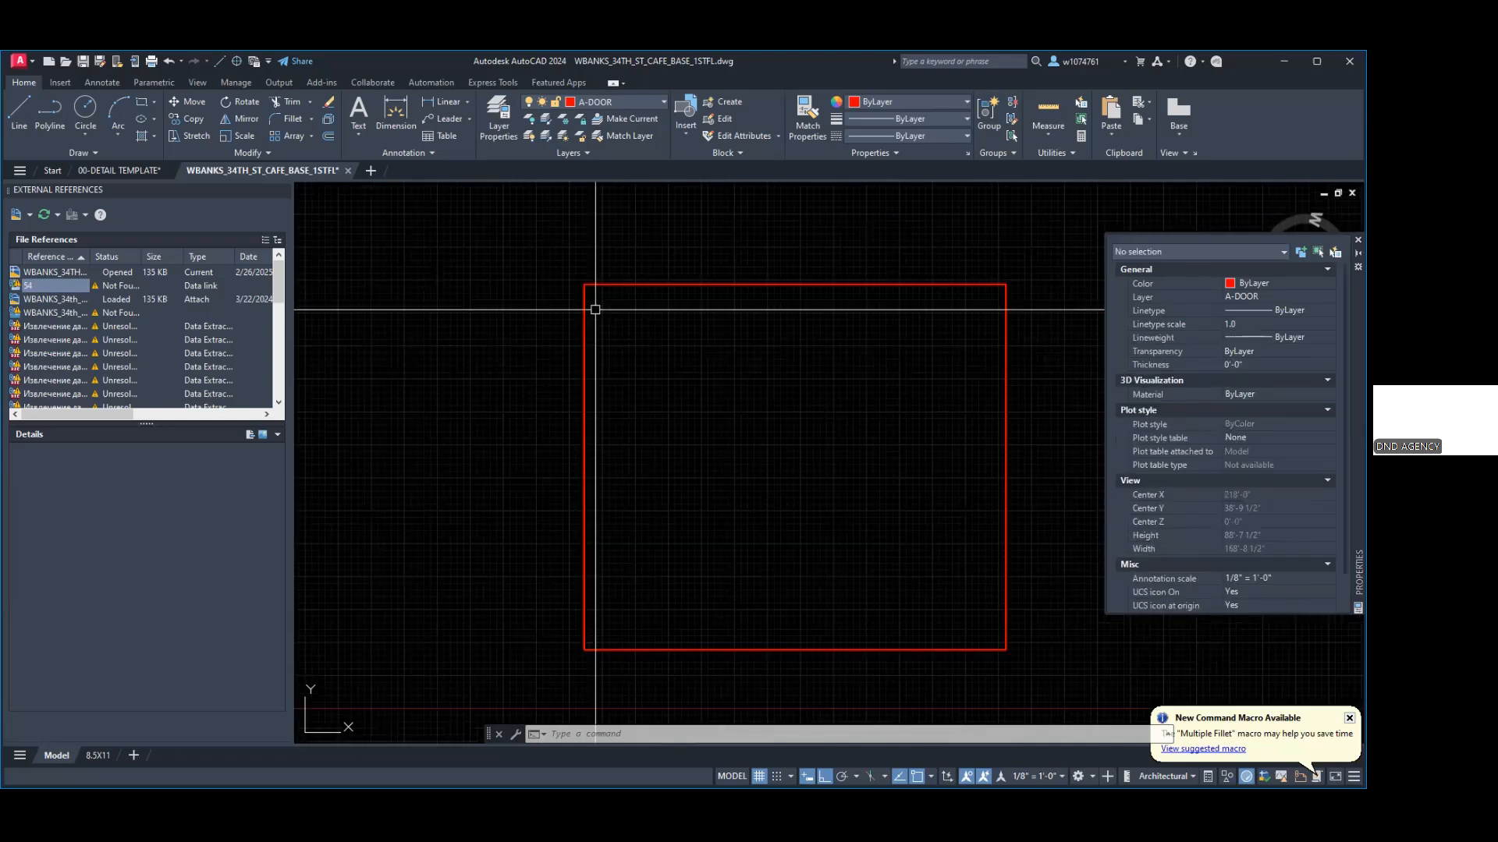
scroll(545, 301, down, 2)
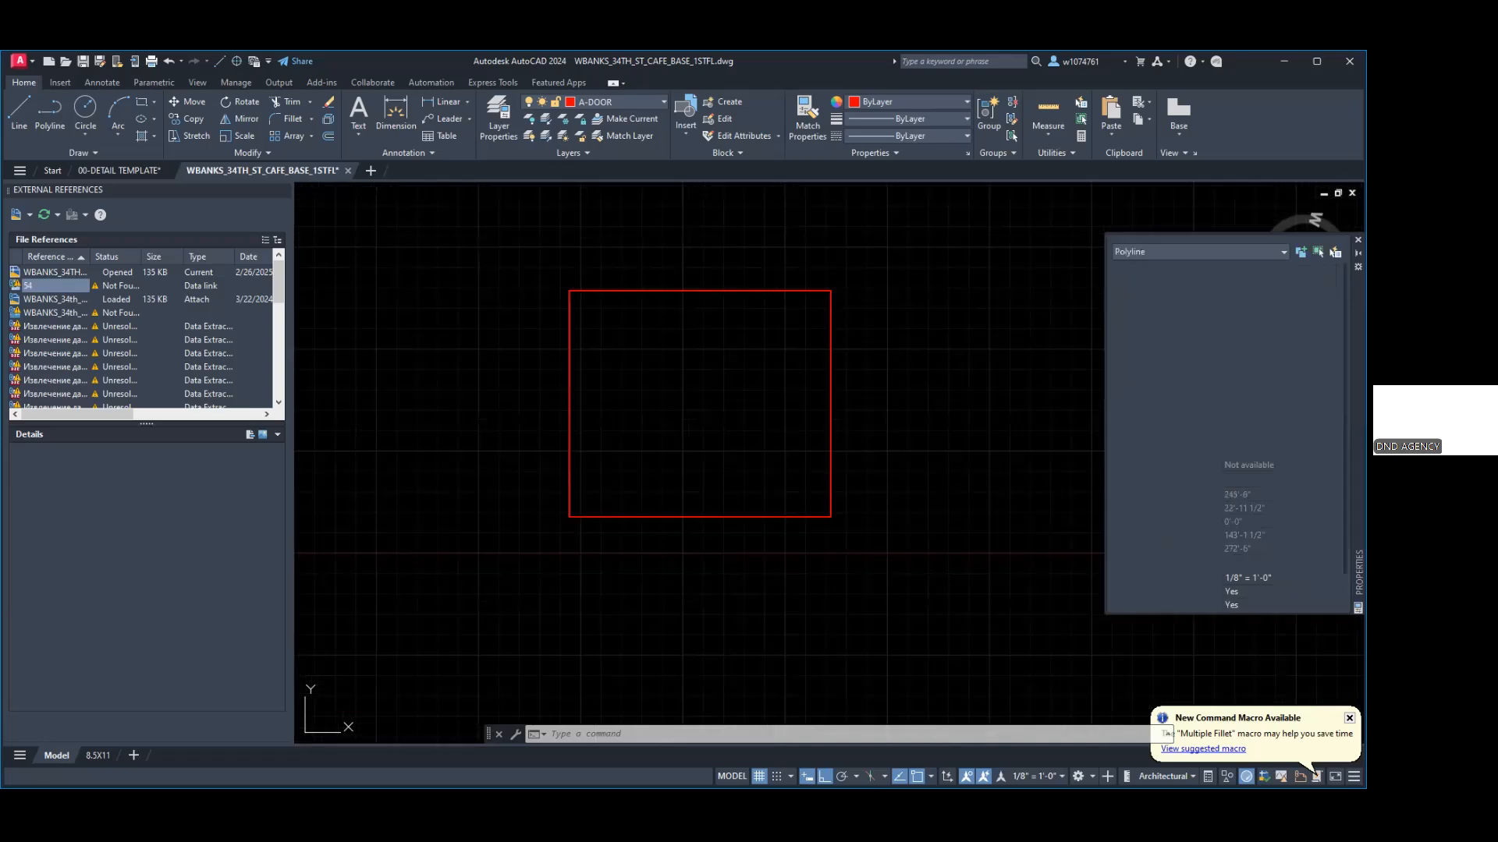
Step: Draw a horizontal polyline about 47'-7" long outward from the rectangle's upper-right corner, and select it
click(570, 303)
key(Escape)
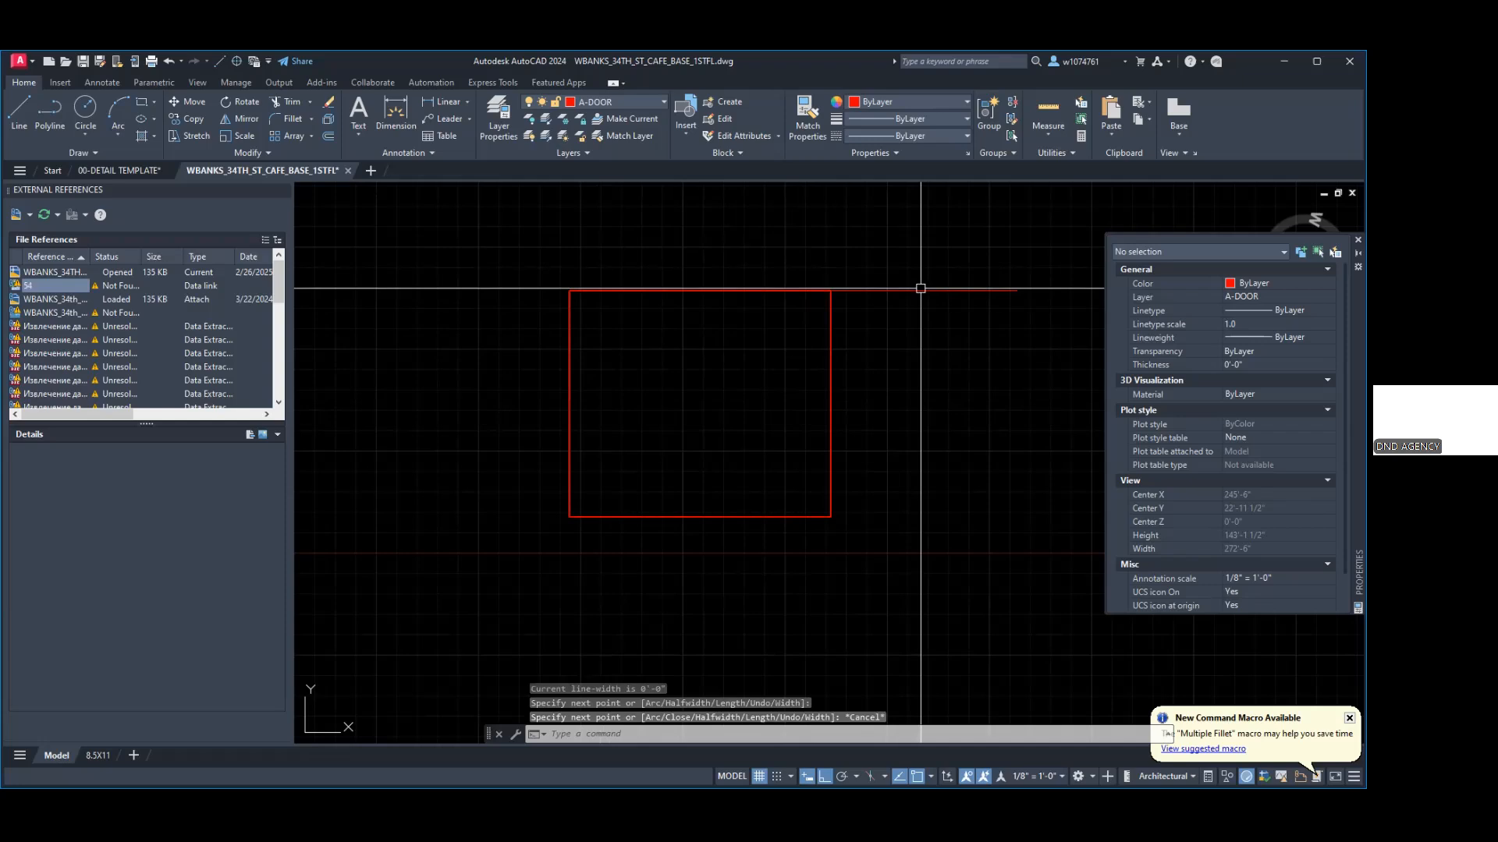
click(923, 289)
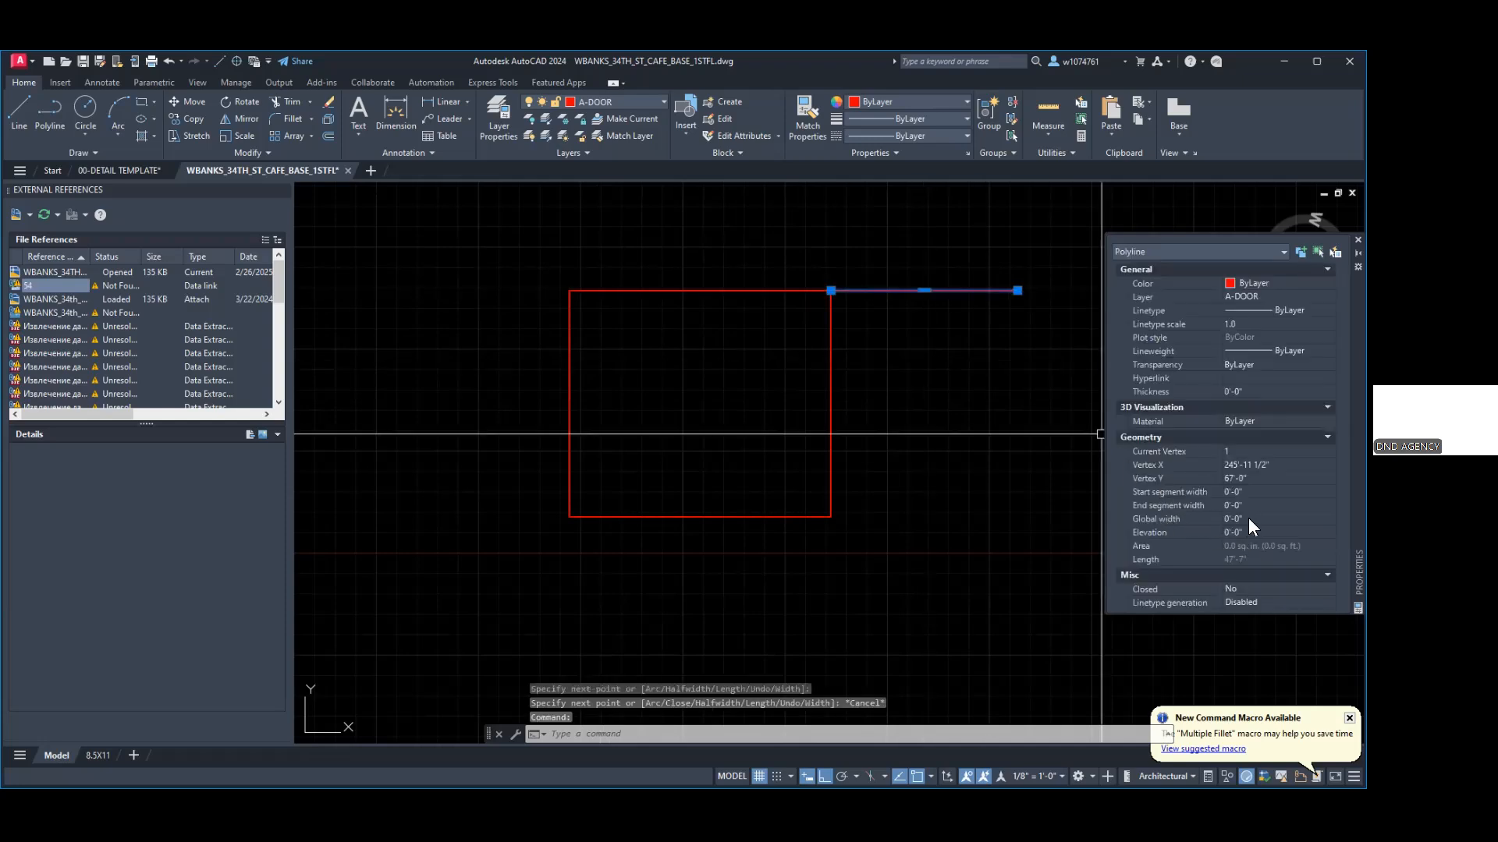
Step: Try a global width of .005 on the selected horizontal polyline
click(1244, 515)
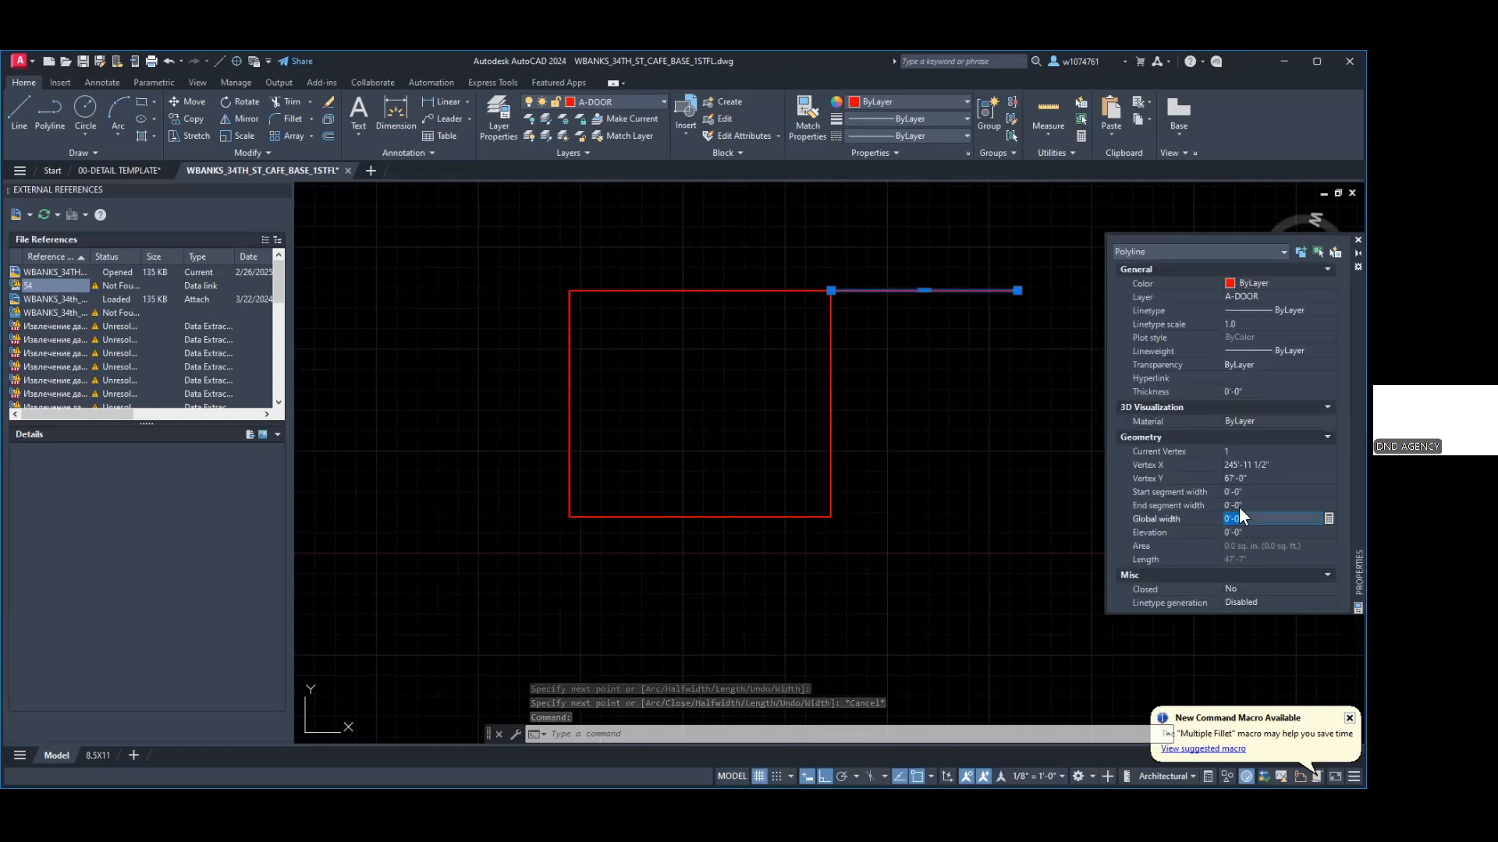
text(.005)
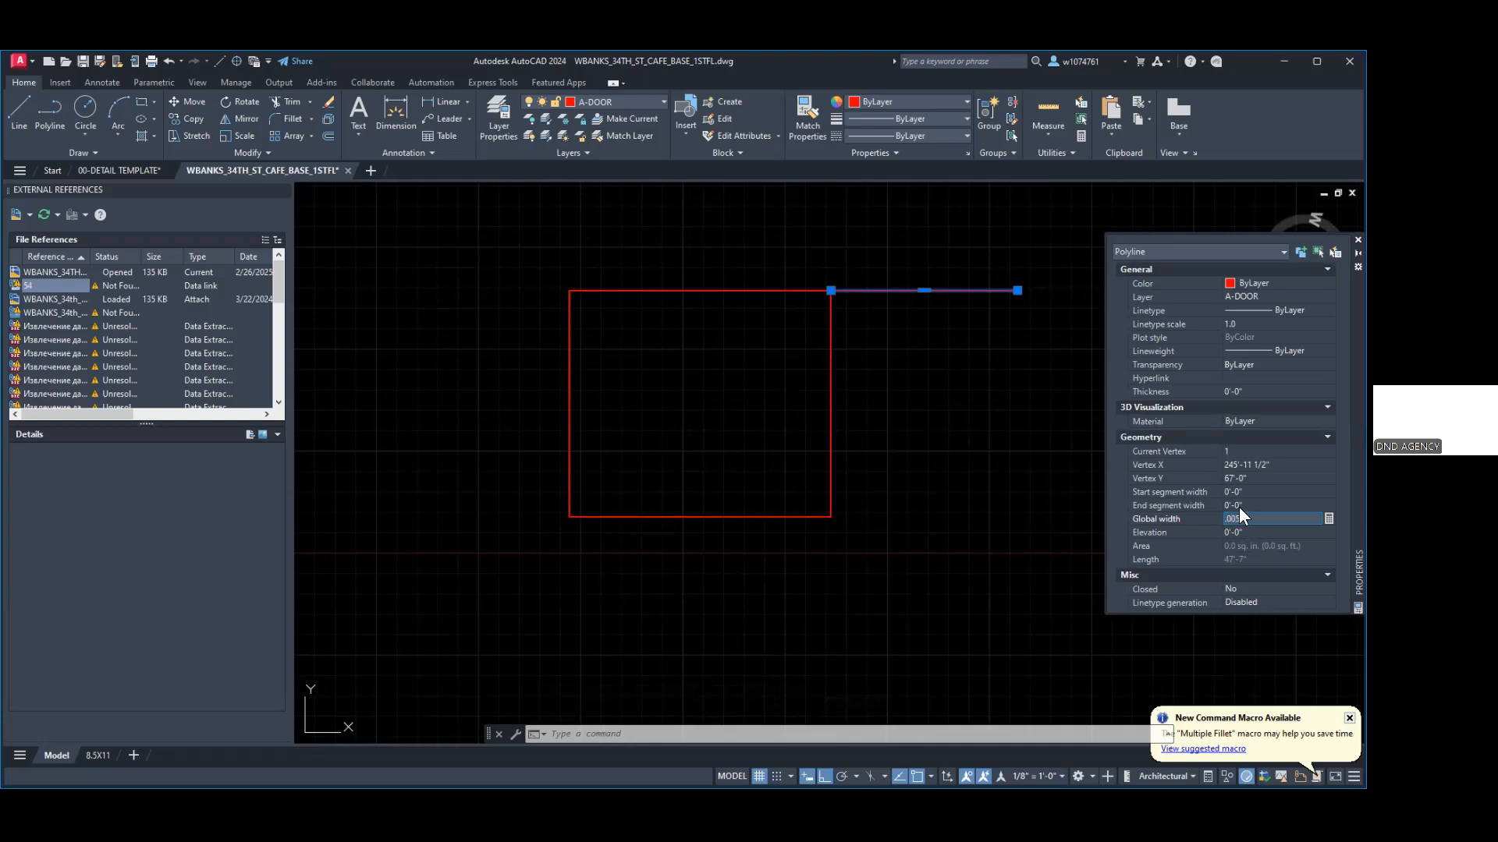
click(1236, 531)
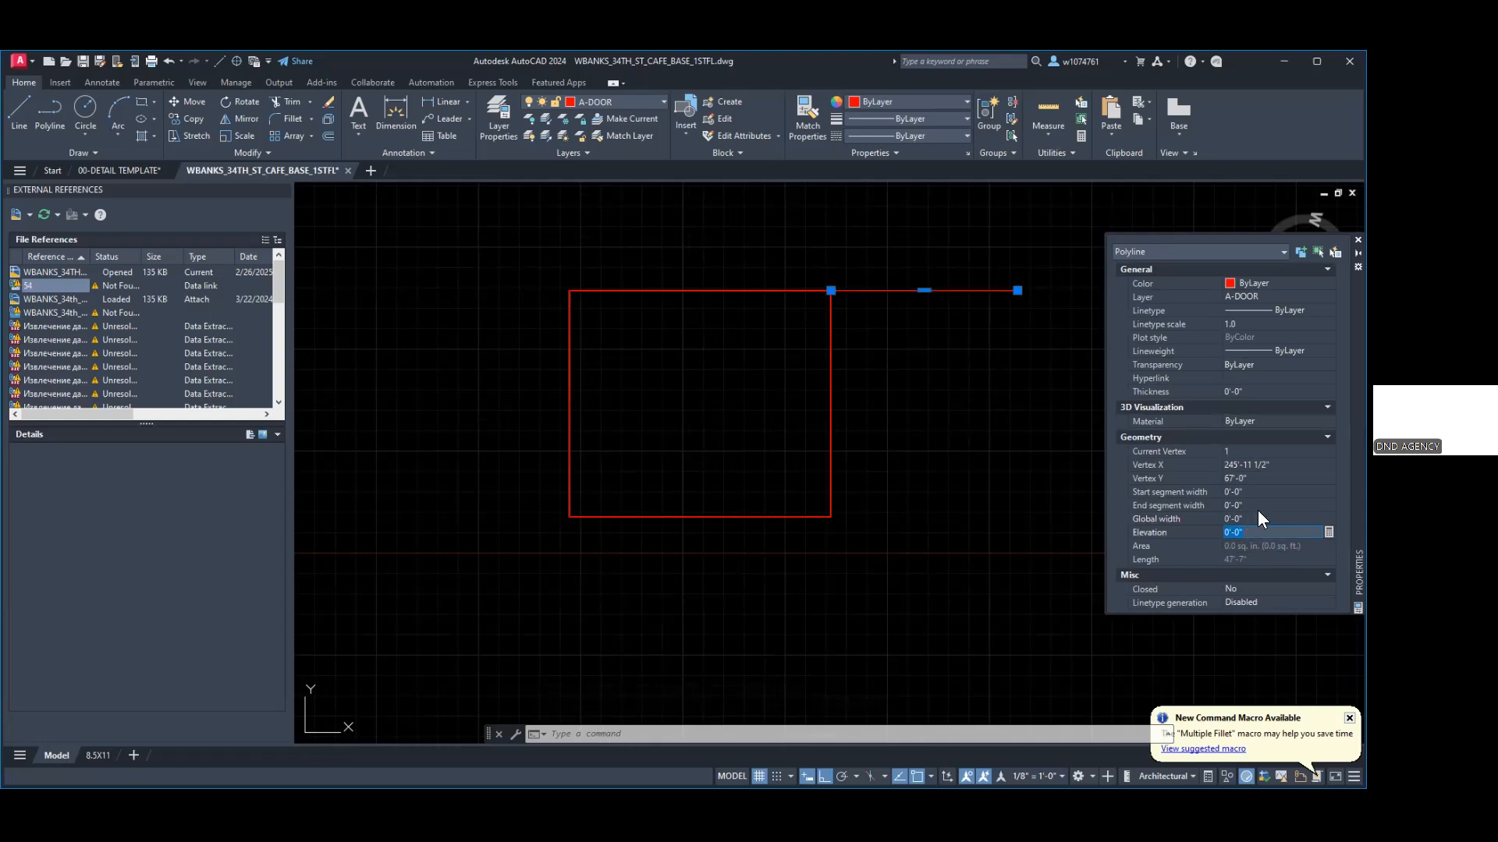
Step: Set the horizontal polyline's global width to 5" and compare its thickness with the rectangle's outline
click(1262, 519)
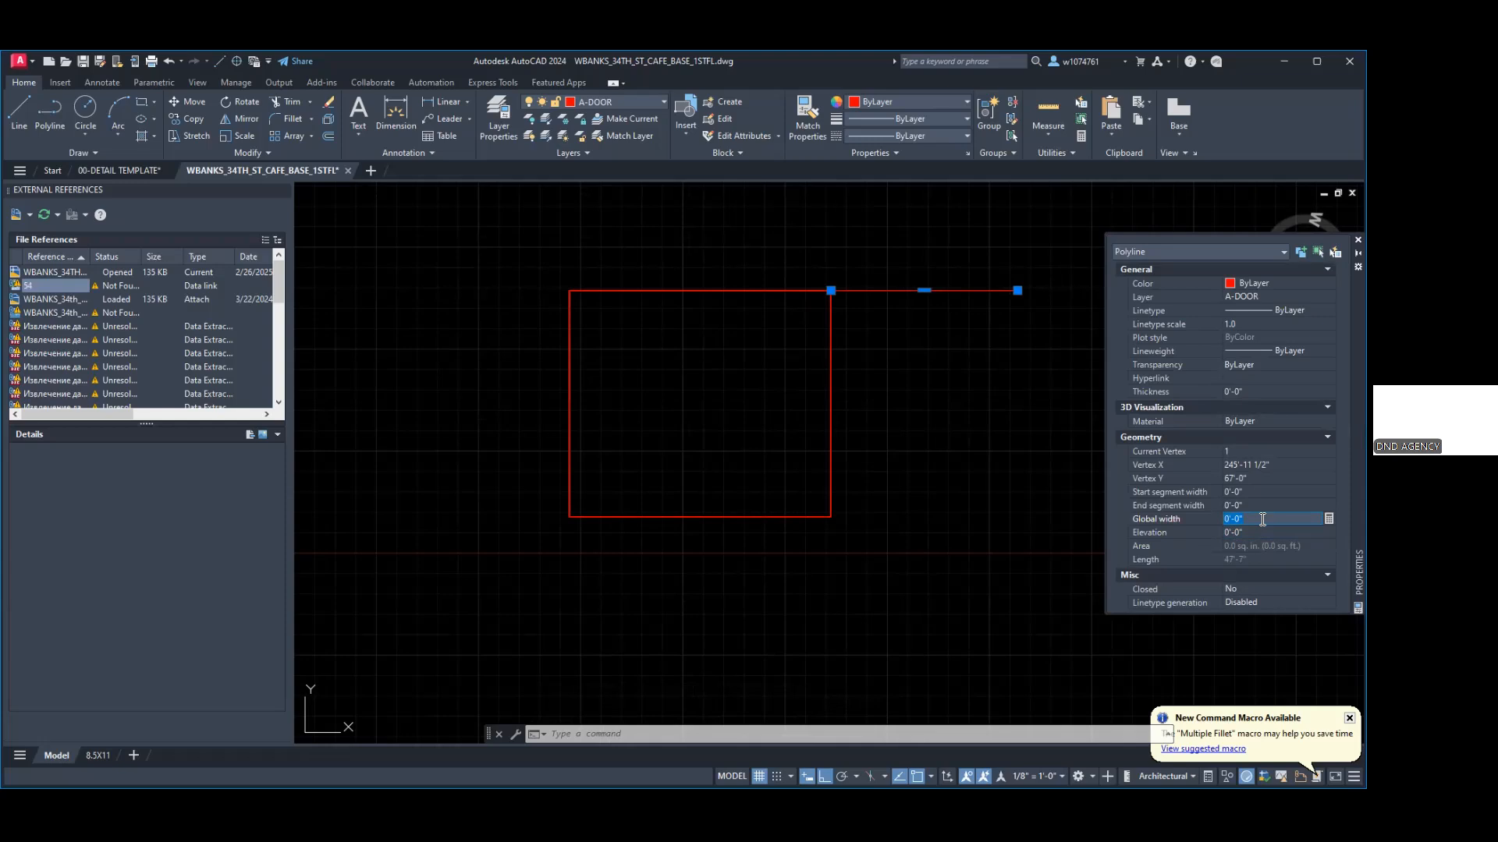
text(5)
key(Return)
key(Escape)
scroll(928, 214, up, 5)
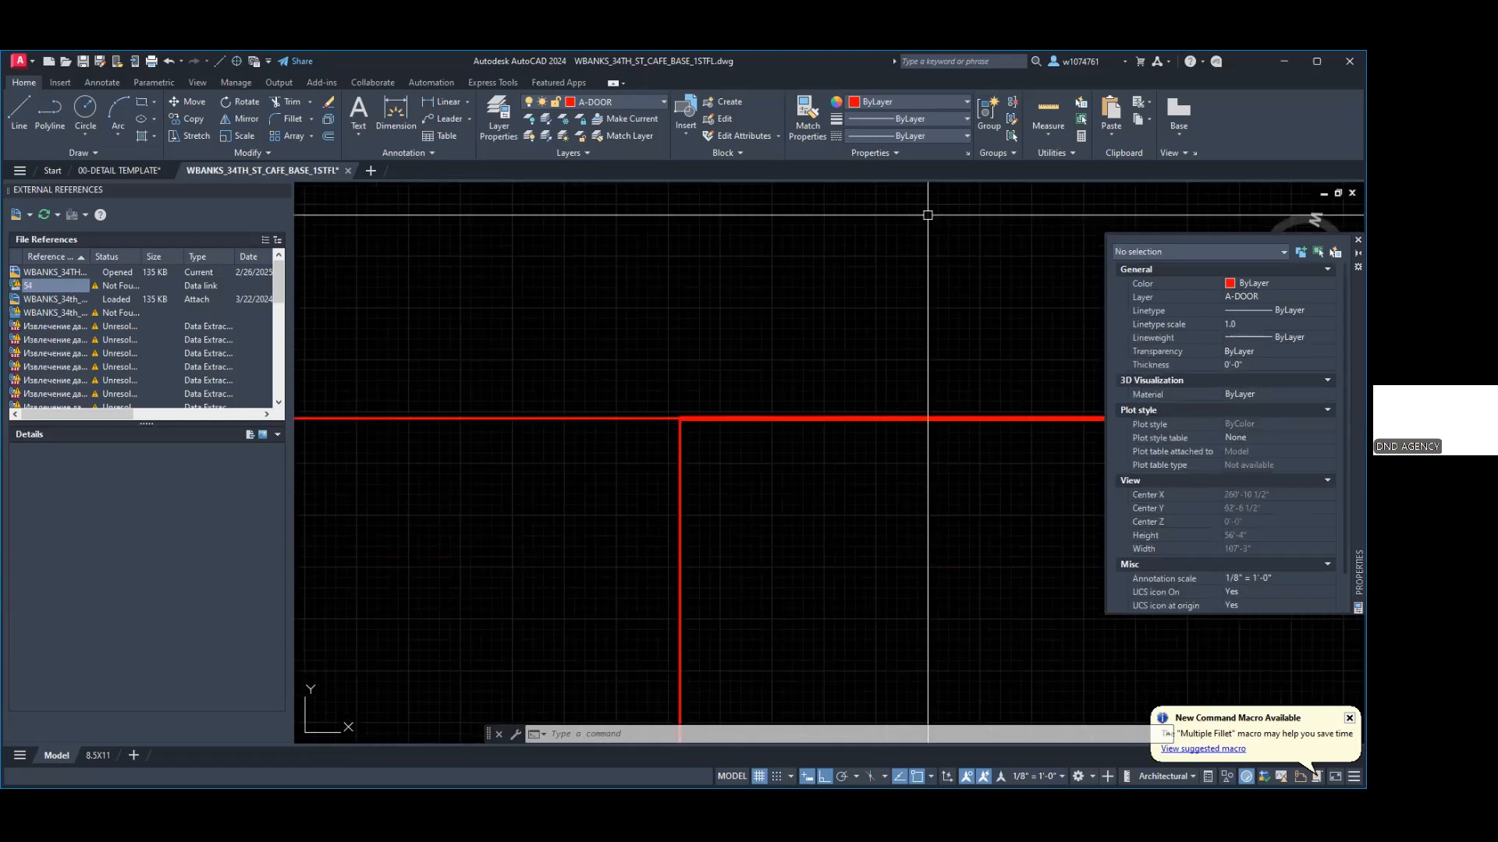
scroll(655, 400, up, 4)
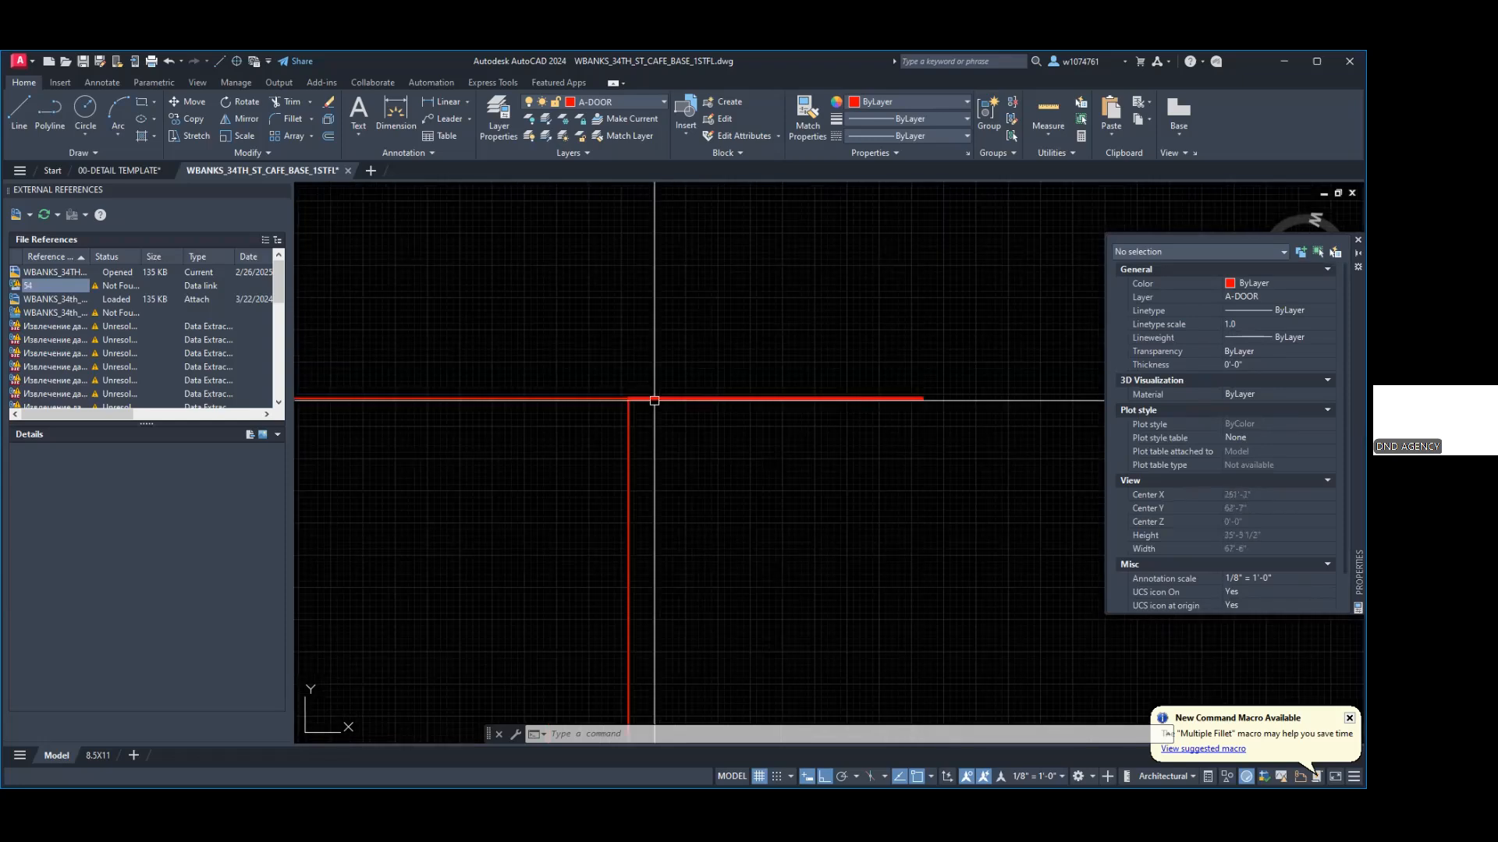
Step: Remove the thick horizontal polyline extending from the rectangle's upper-right corner
scroll(744, 404, down, 8)
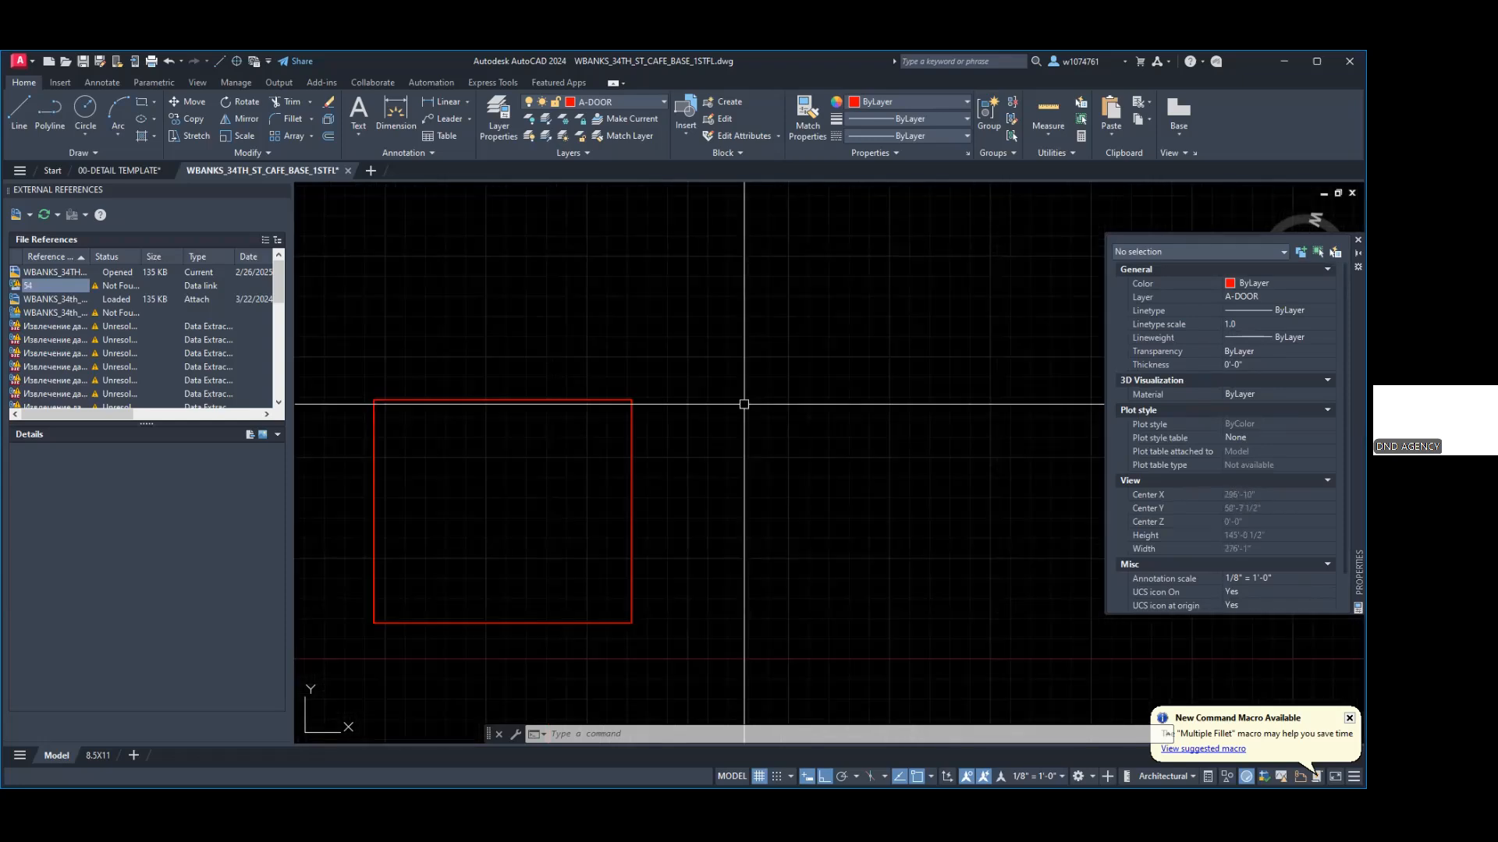
scroll(599, 366, down, 2)
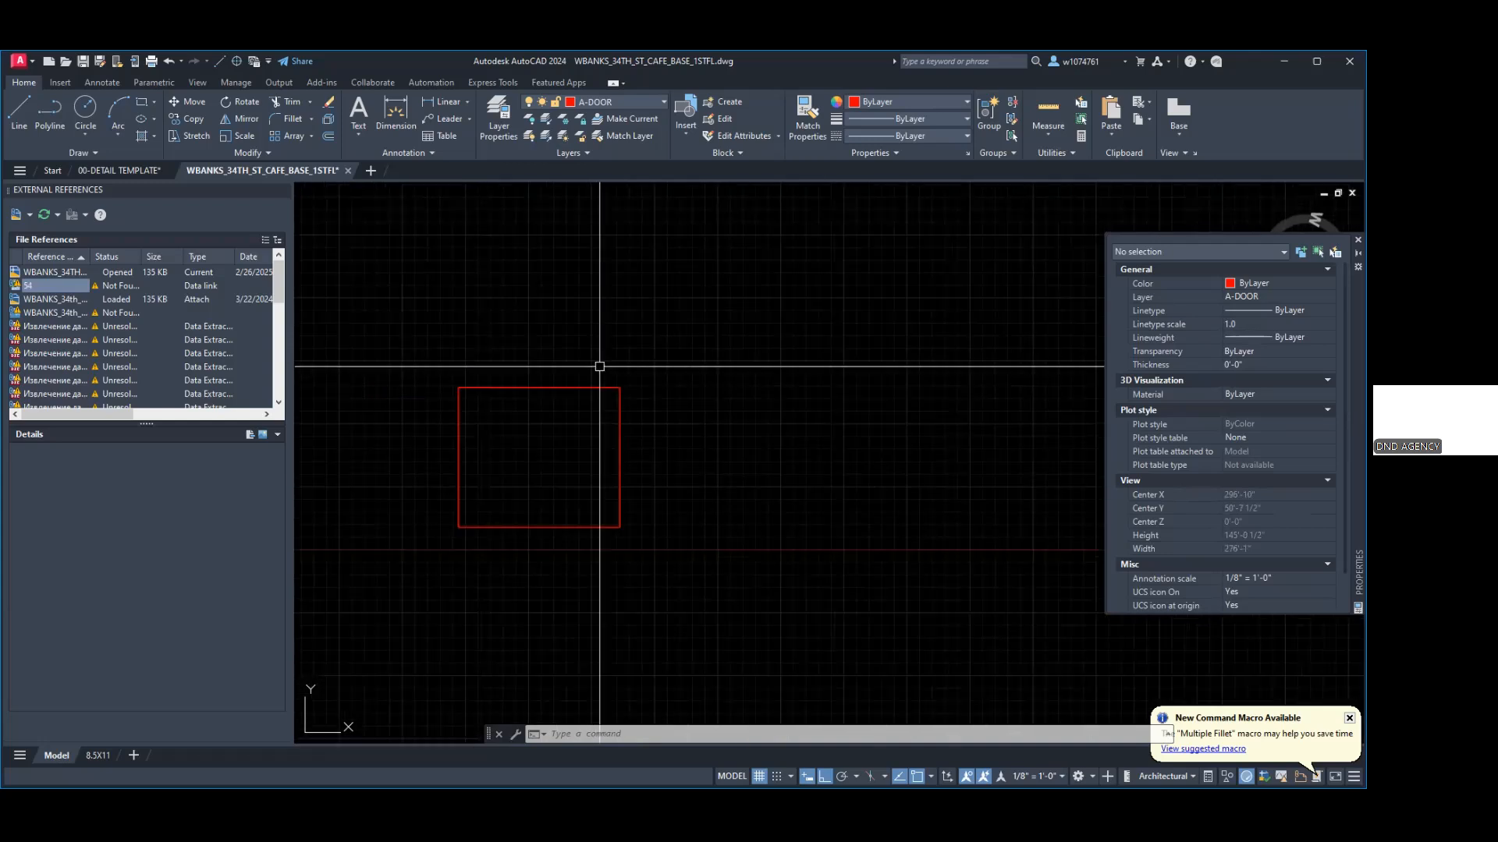
middle_drag(599, 367, 704, 339)
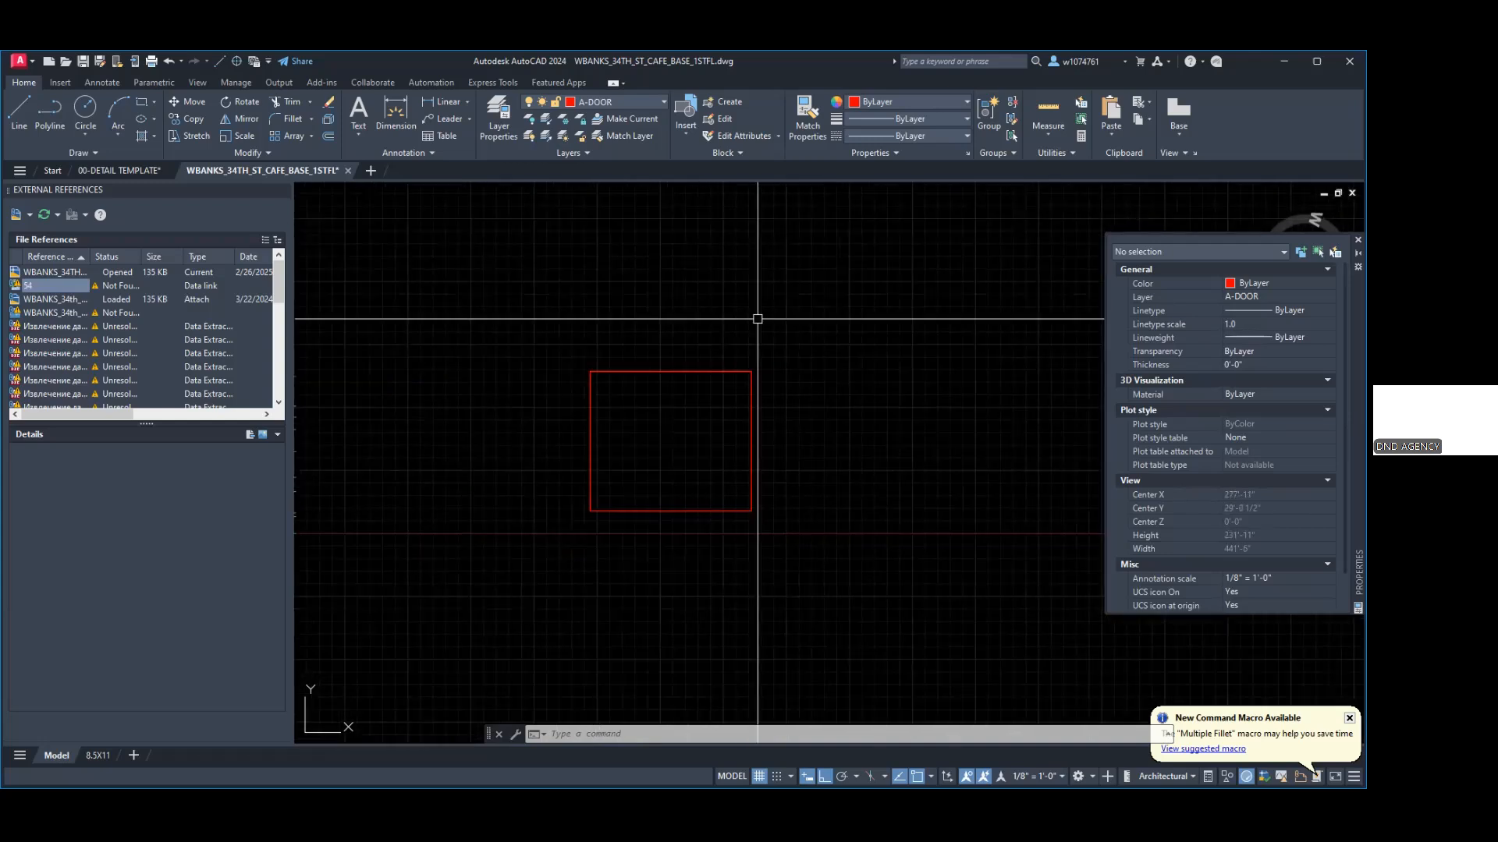